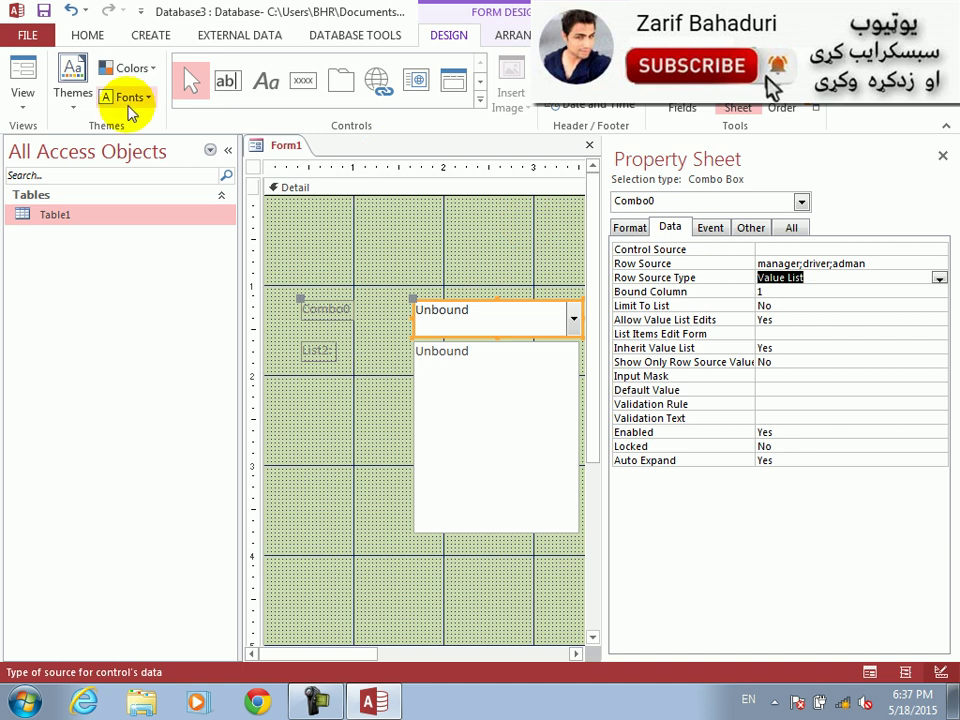
Switch Form1 to Form View and choose driver in the Combo0 drop-down
left_click(24, 78)
left_click(569, 281)
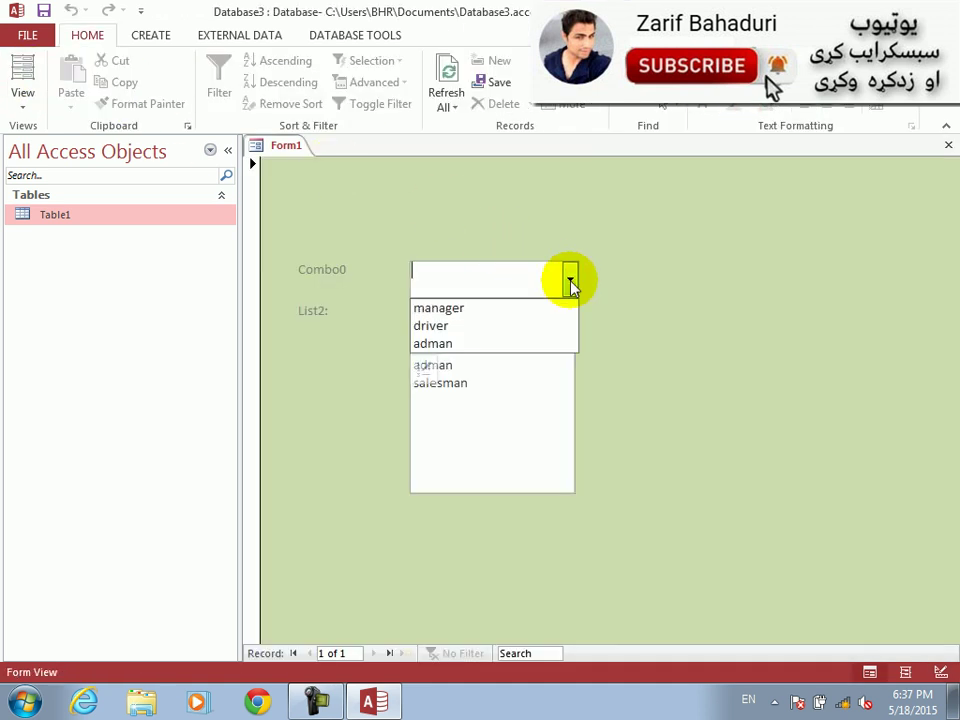
left_click(422, 326)
Browse the List2 entries, ending on teacher, then close Form1 without saving its design
left_click(432, 333)
key("Down")
key("Down")
key("Down")
key("Up")
key("Up")
key("Up")
key("Up")
key("Down")
key("Down")
key("Down")
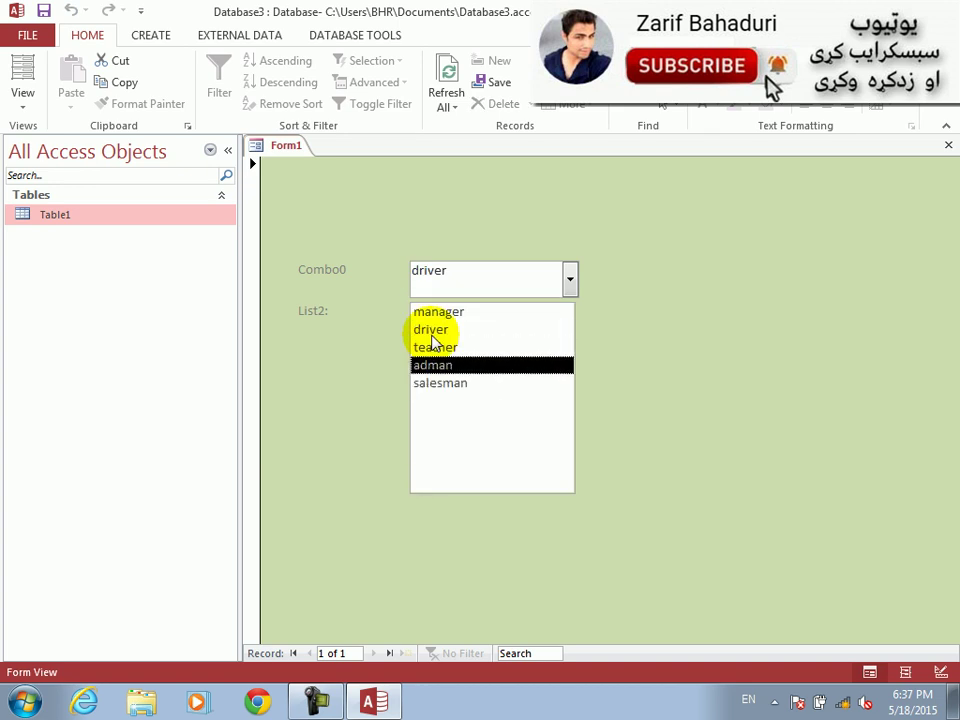
key("Up")
key("Up")
key("Up")
key("Down")
key("Down")
key("Down")
key("Down")
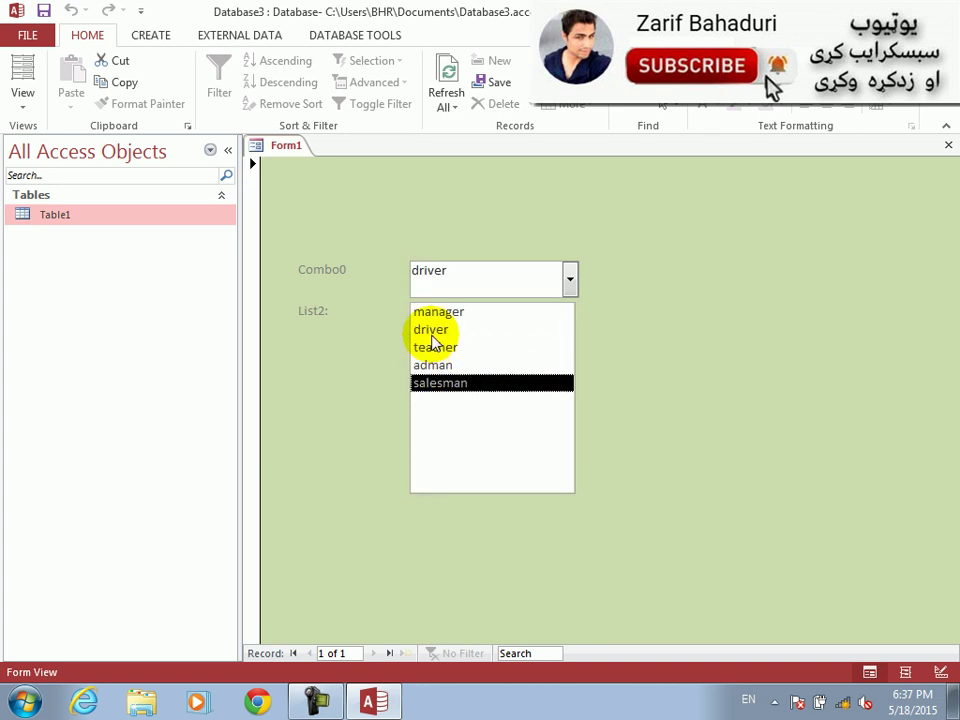
key("Up")
key("Up")
key("Up")
key("Up")
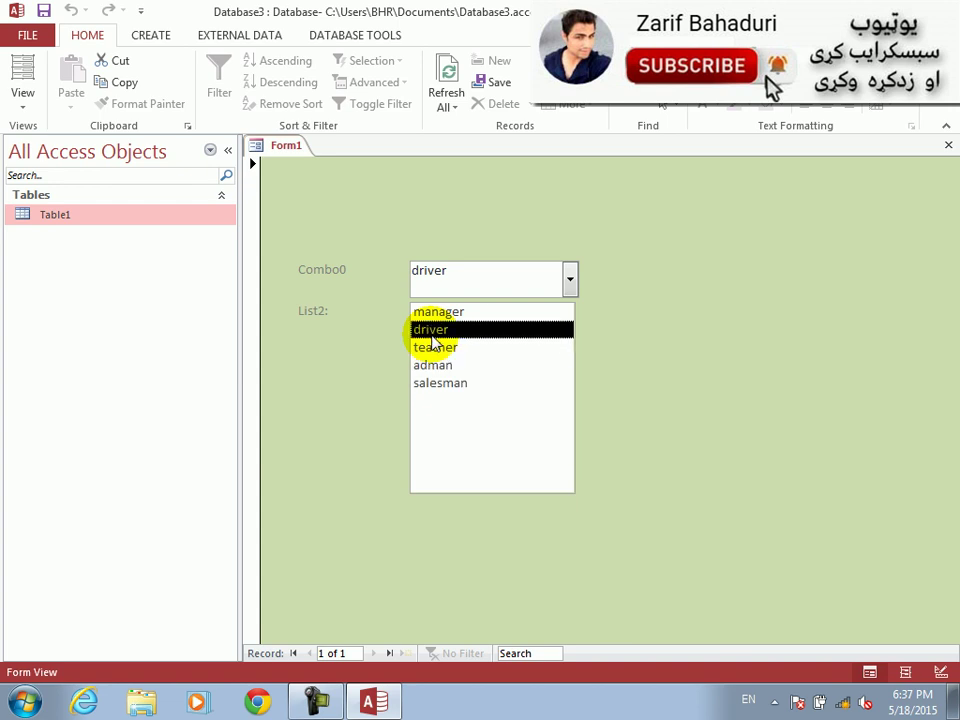
left_click(949, 149)
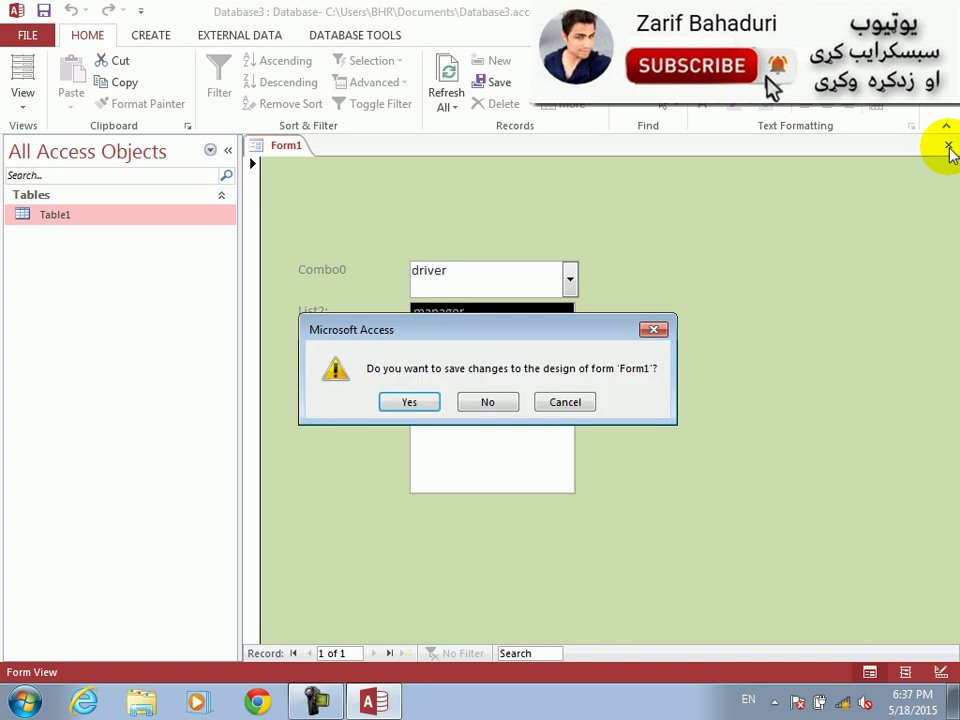
left_click(488, 402)
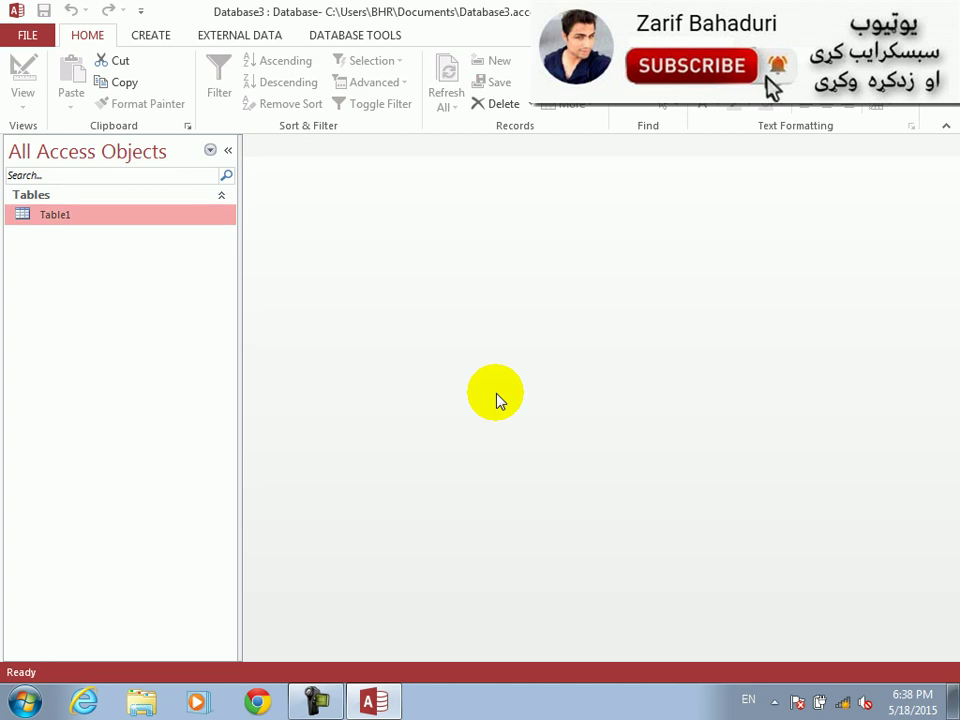
Open Table1 in Design view and select the job field
right_click(27, 216)
left_click(77, 250)
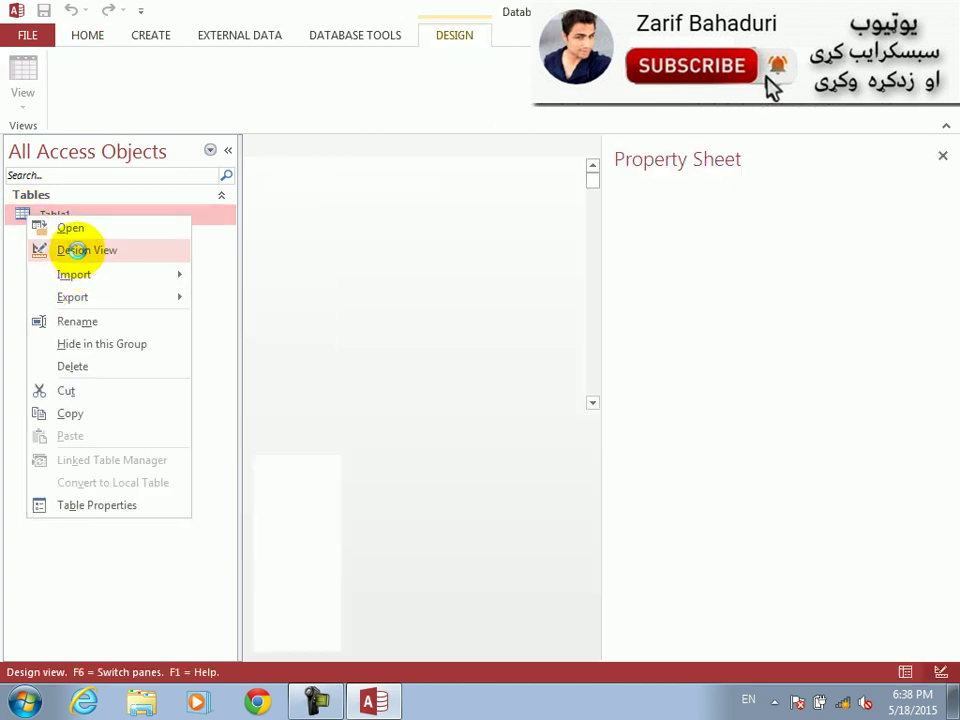
left_click(321, 238)
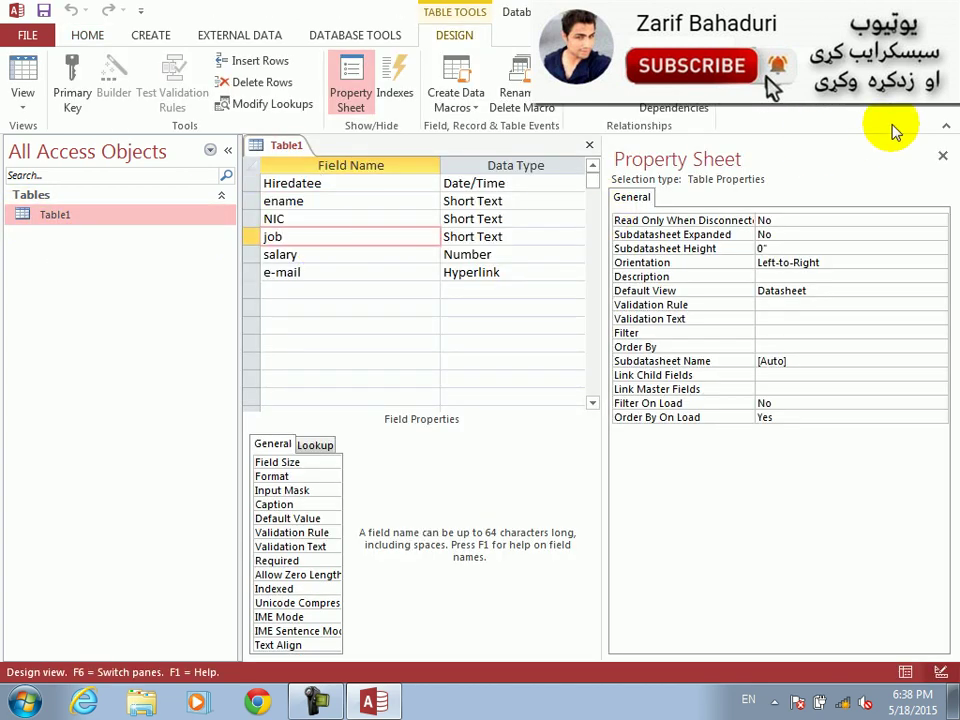
left_click(936, 158)
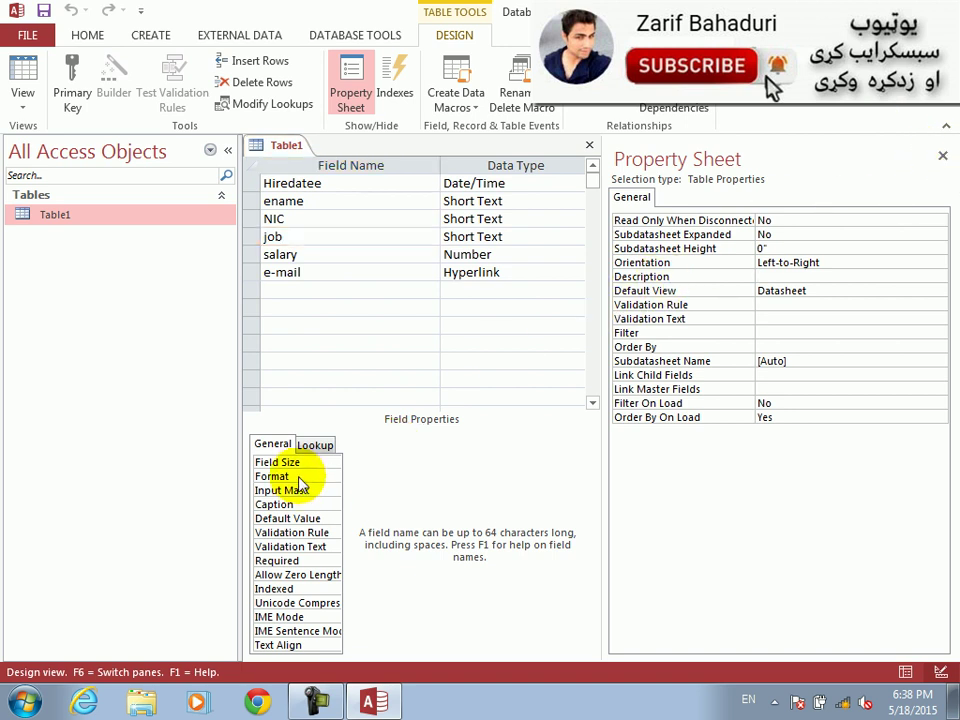
left_click(315, 445)
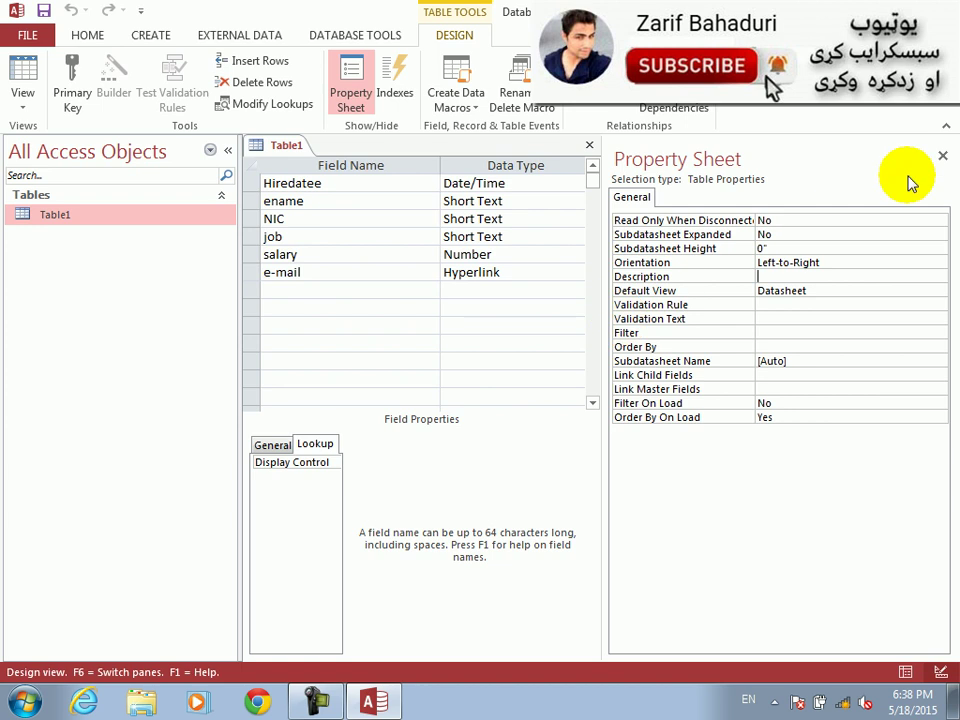
left_click(942, 156)
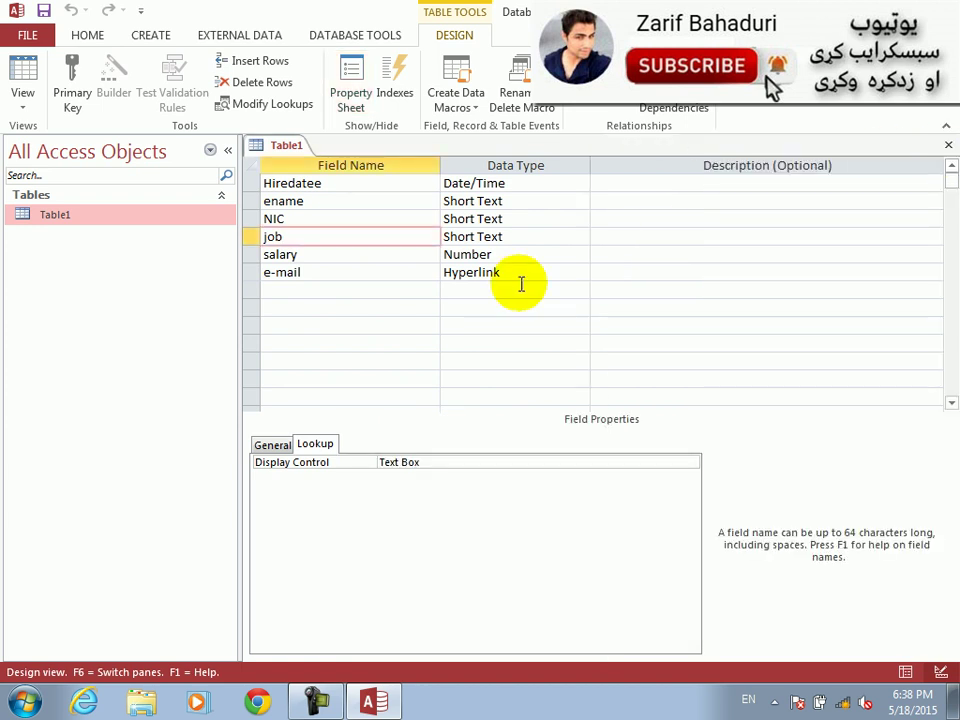
left_click(379, 326)
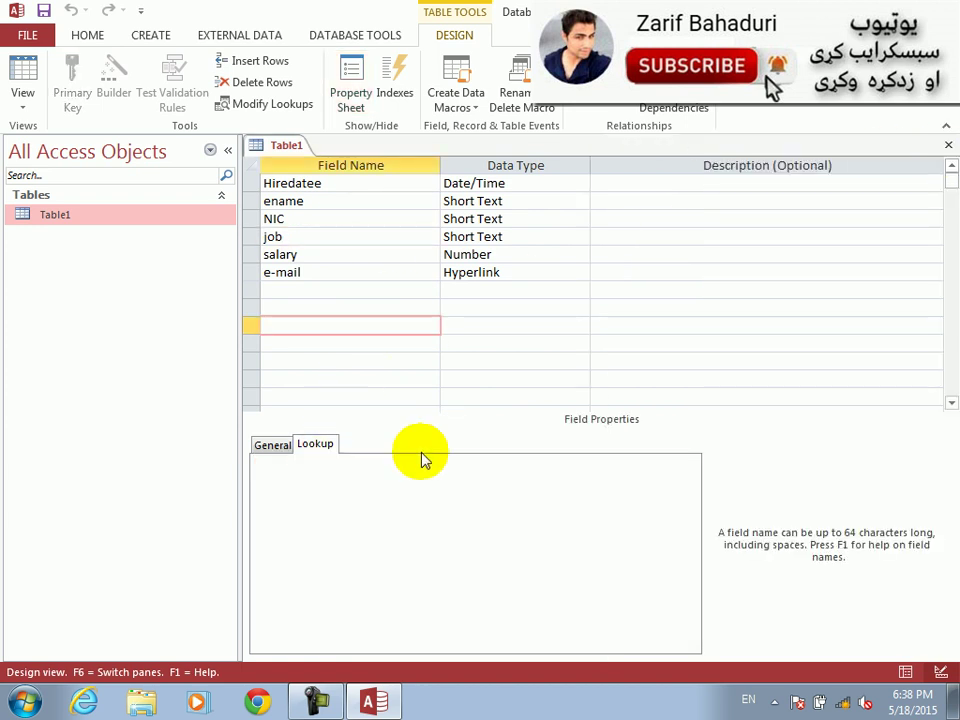
left_click(292, 236)
Give the job field a Combo Box lookup with Table/Query as the row source type
left_click(312, 440)
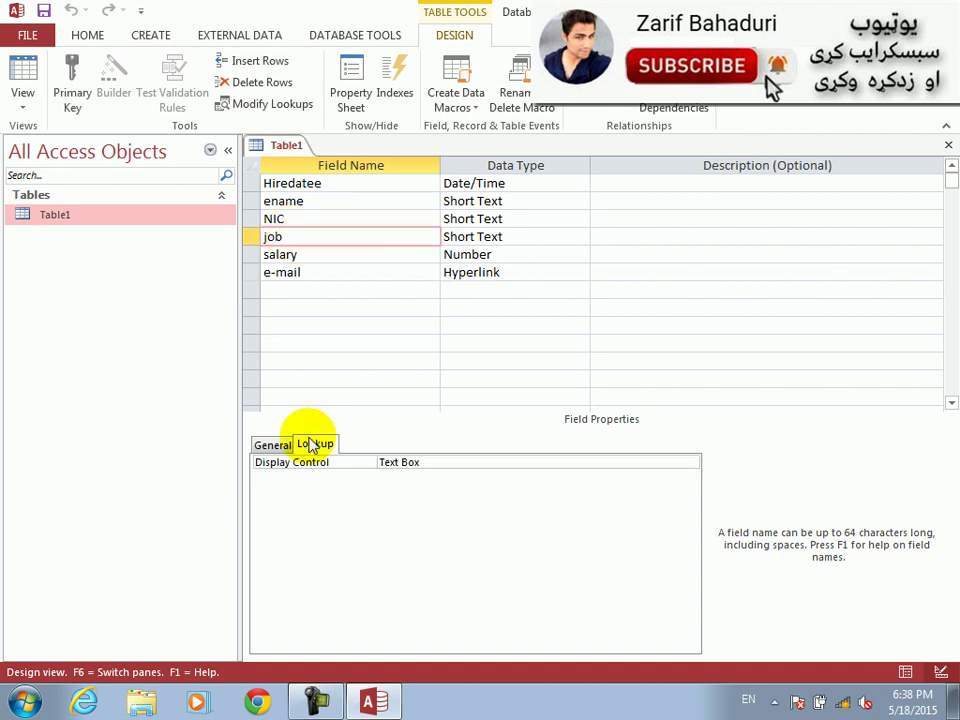
left_click(692, 462)
left_click(469, 500)
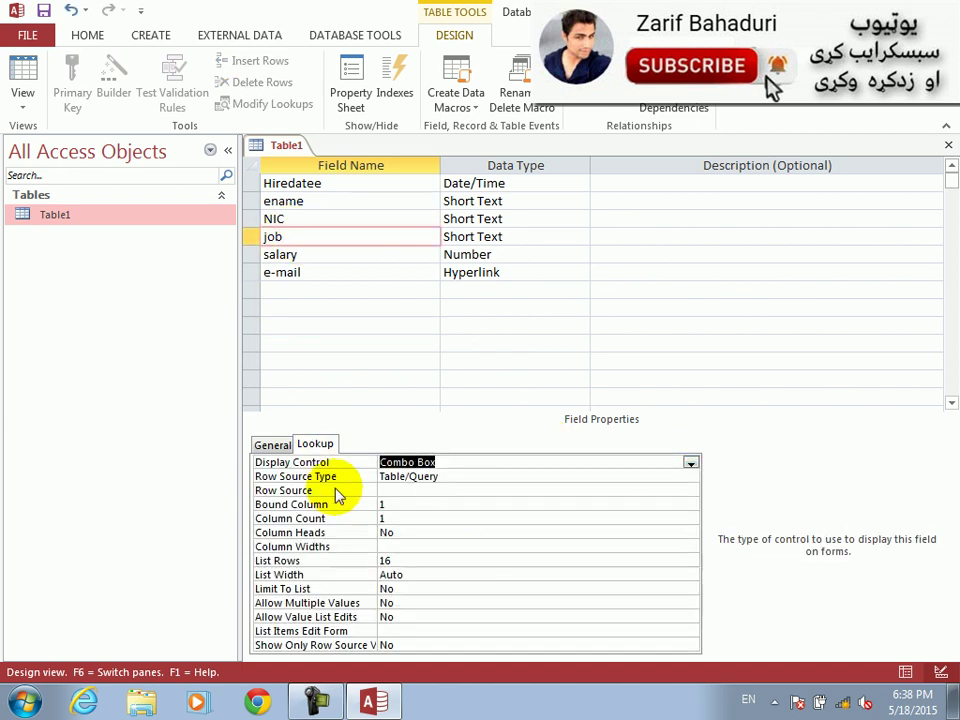
left_click(300, 479)
left_click(473, 474)
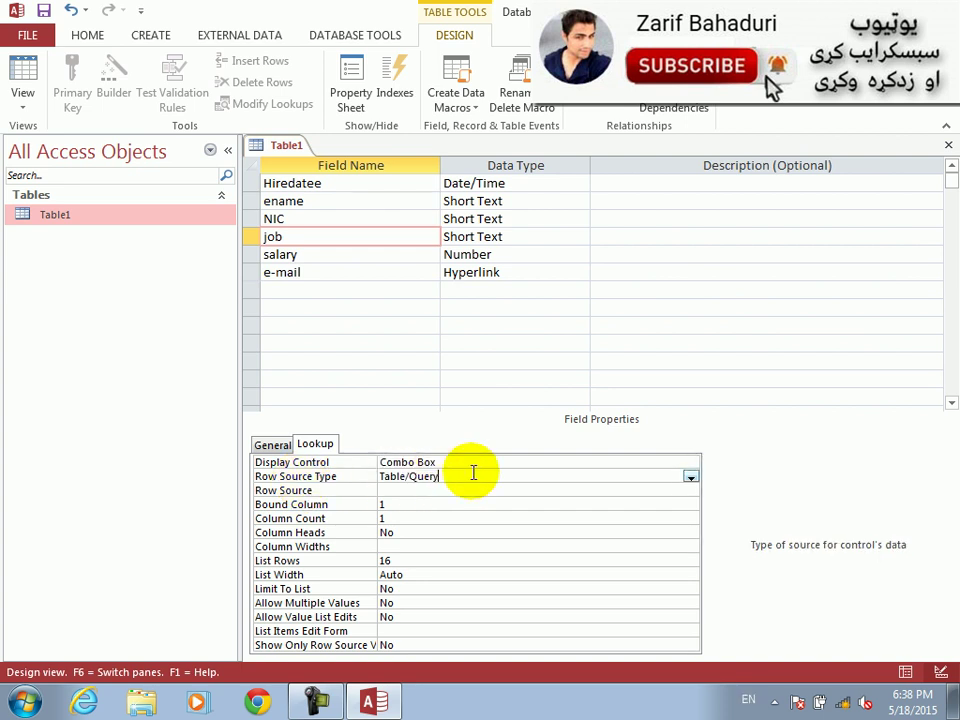
left_click(690, 477)
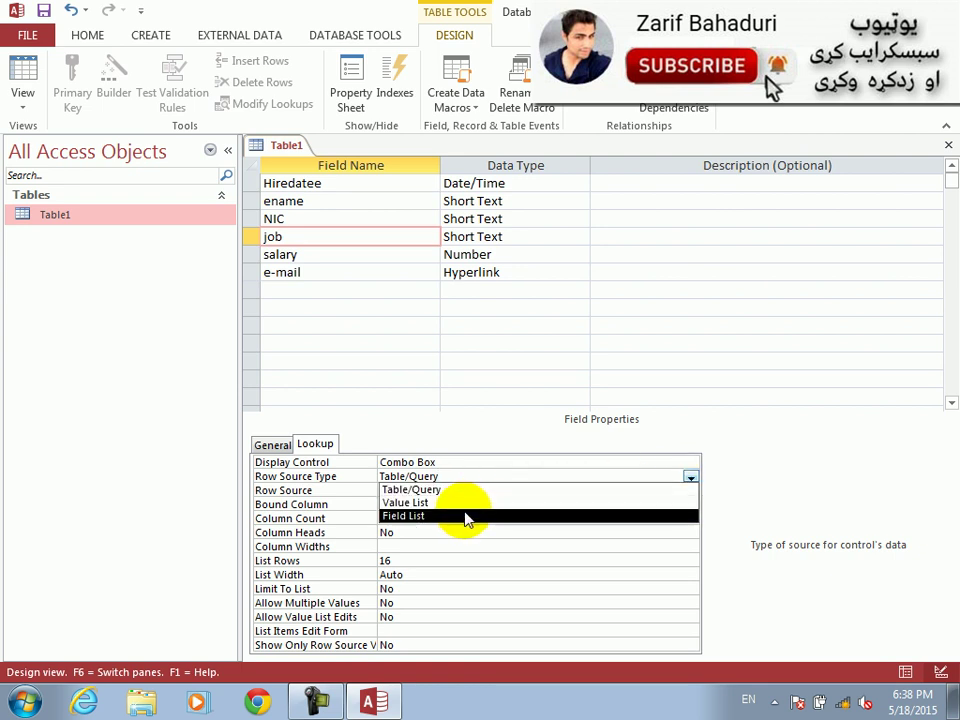
left_click(410, 489)
left_click(332, 491)
left_click(25, 703)
In Notepad, note that table/query means taking data from another table
type("notepad")
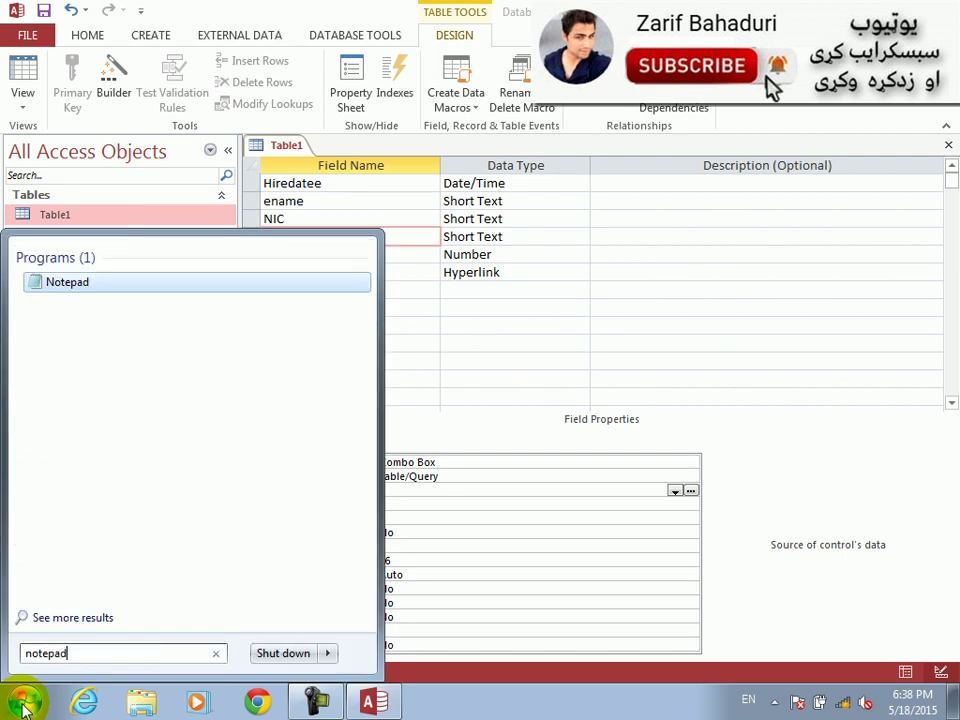
key("Return")
type("tabl")
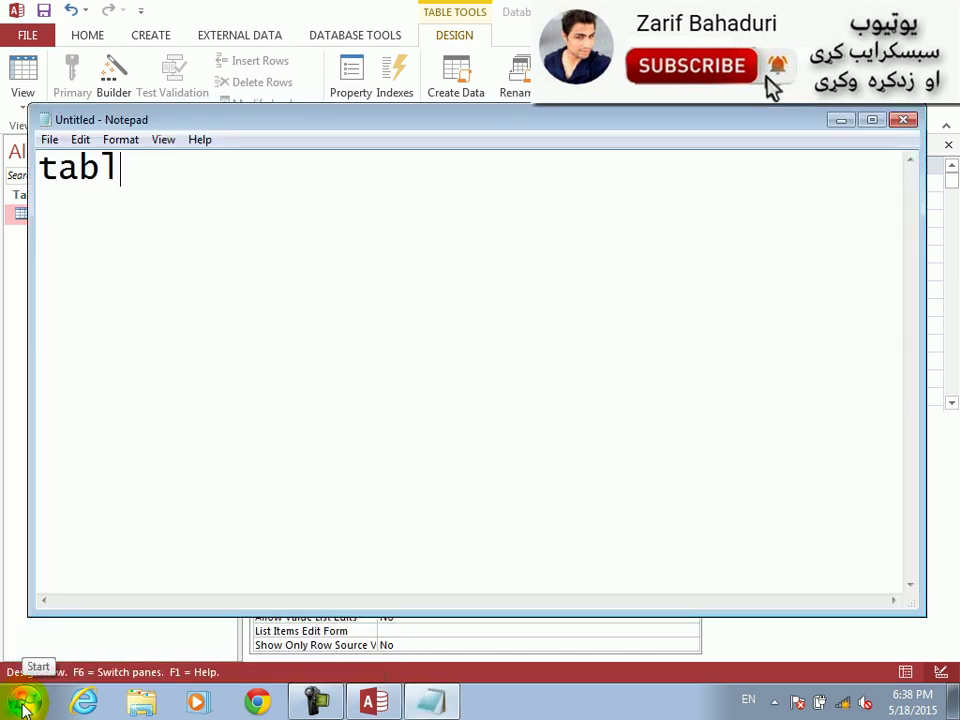
type("e/query")
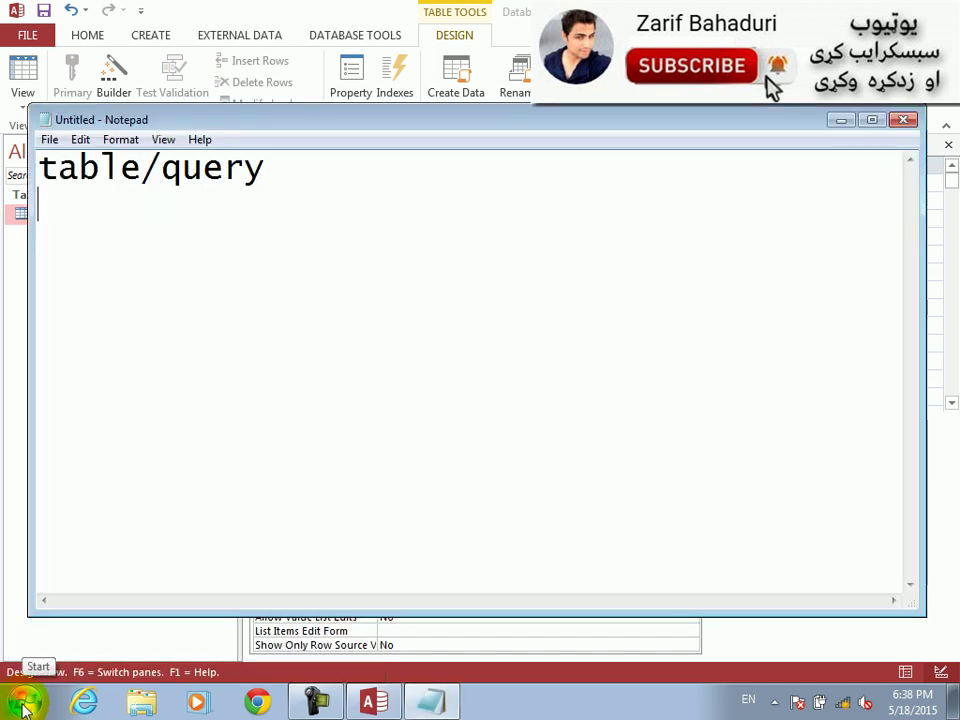
type("it means that you have ")
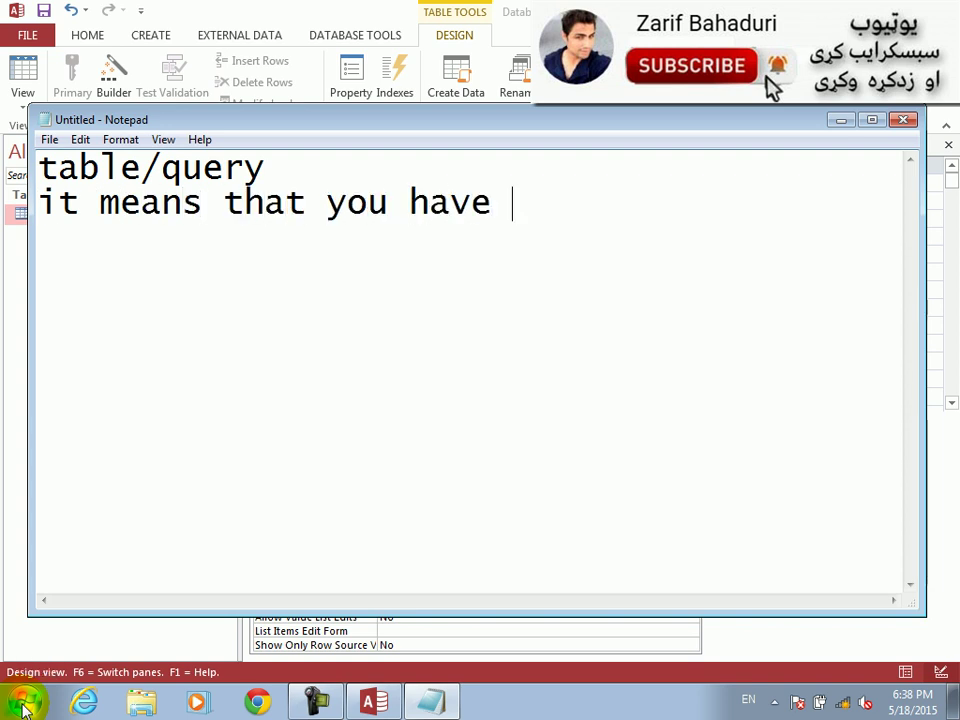
type("to take data fr")
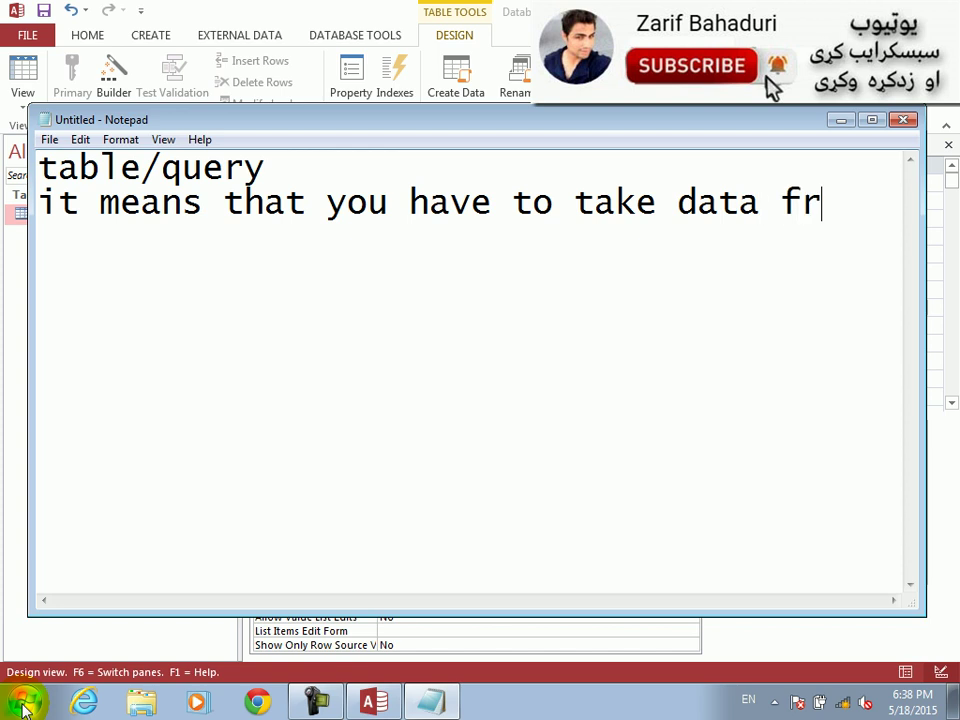
type("om anoter")
key("BackSpace")
key("BackSpace")
key("BackSpace")
type("ther table")
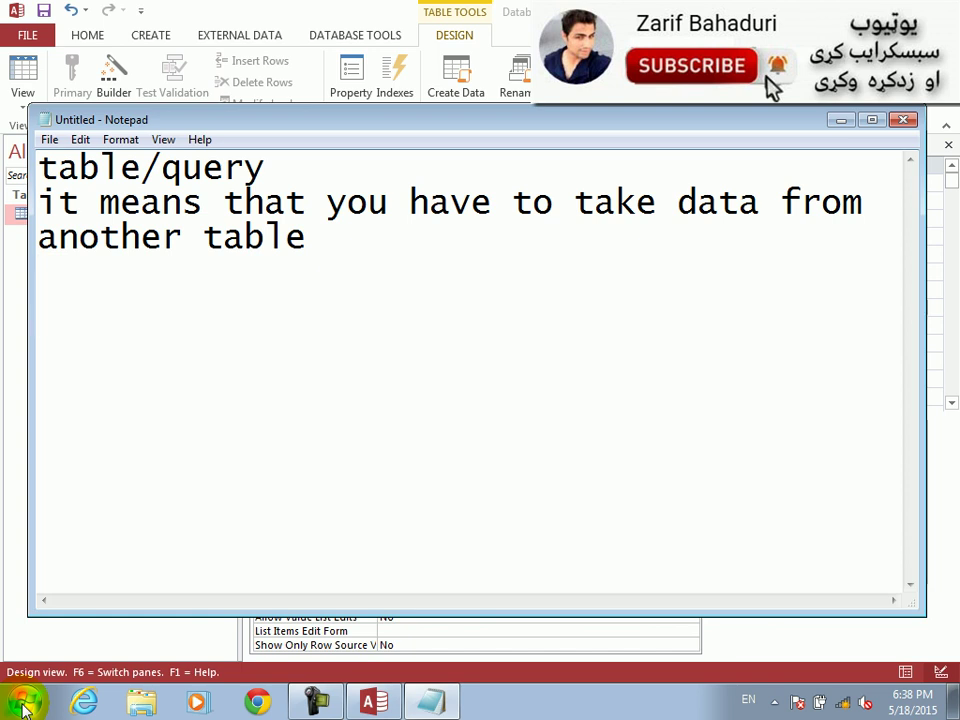
Note that value/list means typing whatever you want in the list, and it is not changeable
type("alue")
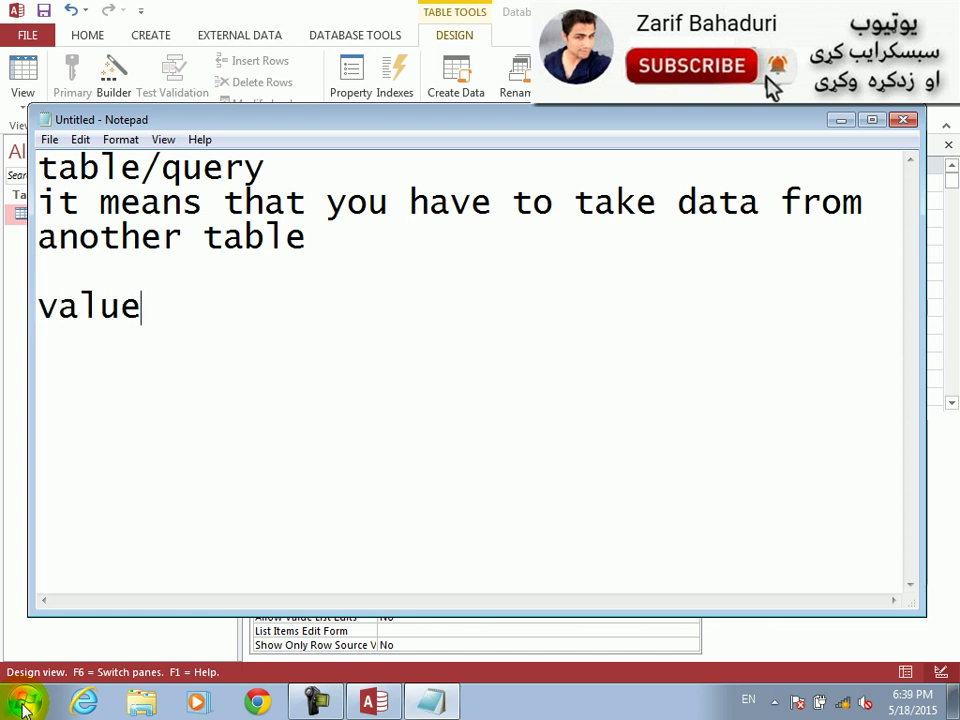
type("/list")
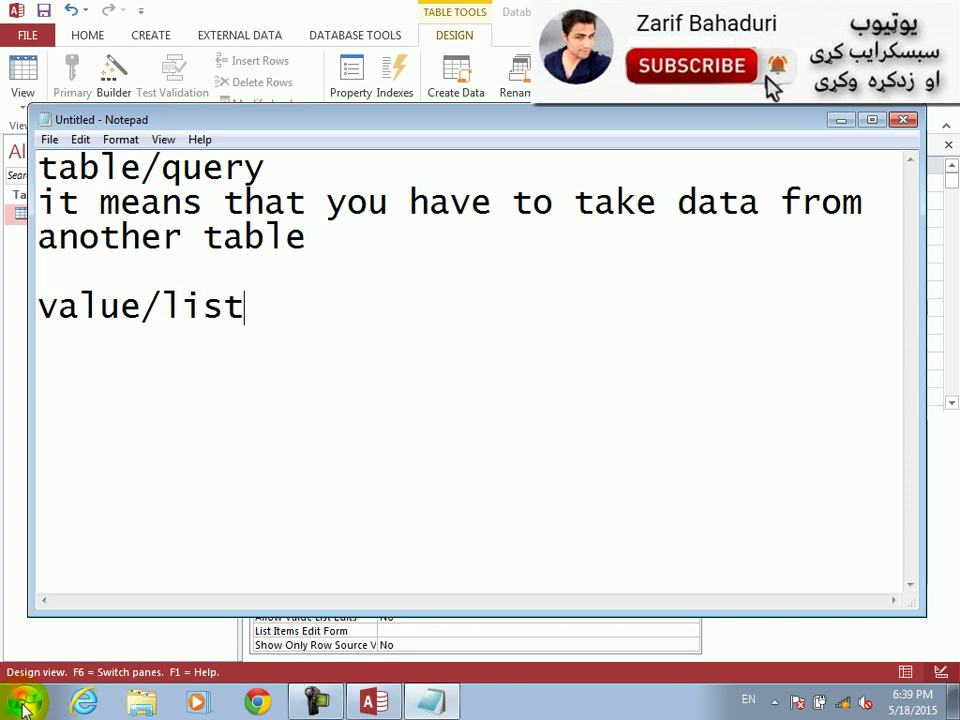
key("Return")
type("it m")
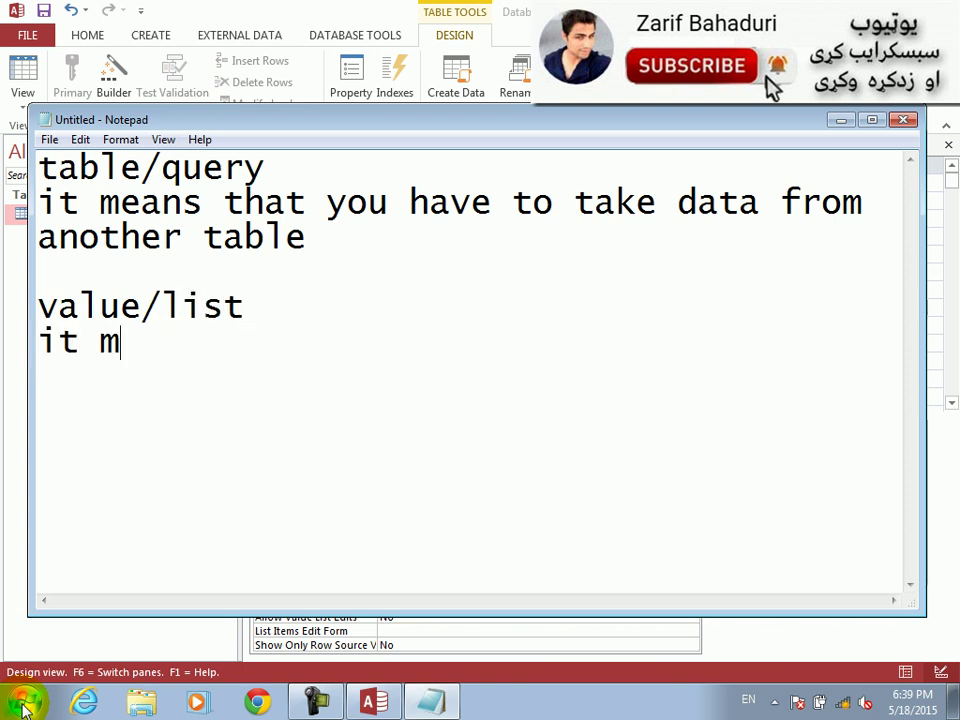
type("eans that you have to type ")
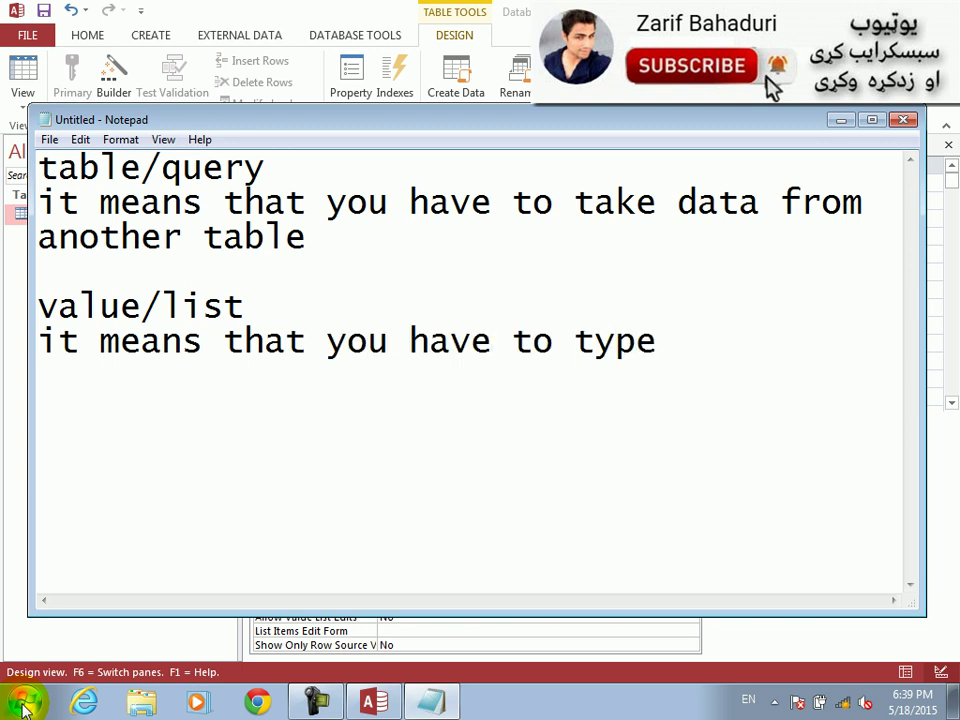
type("wha")
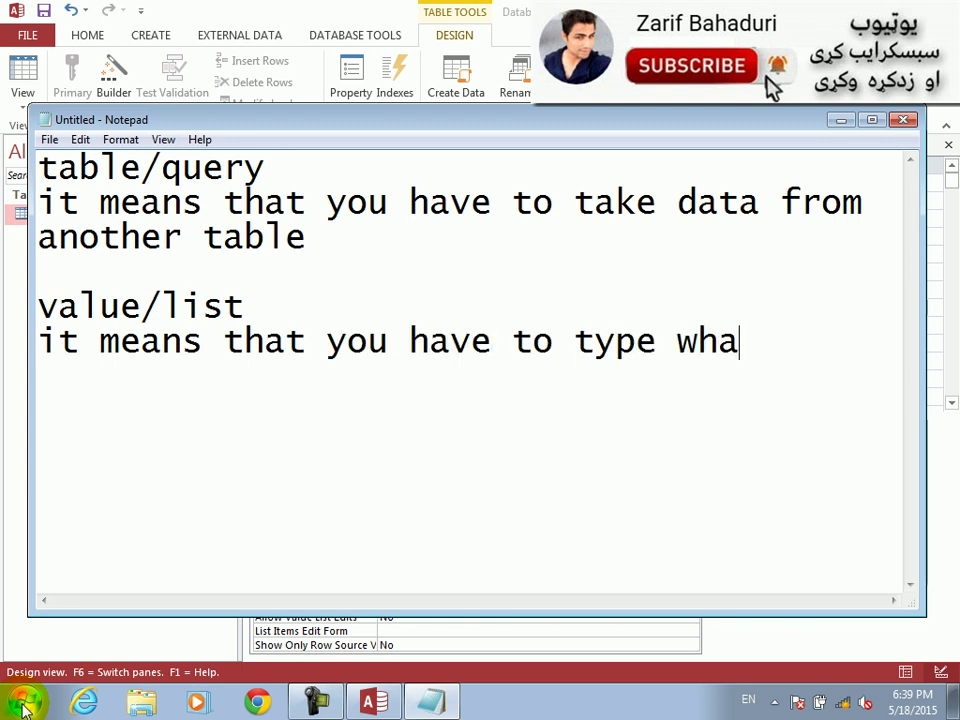
type("t ever you want in list")
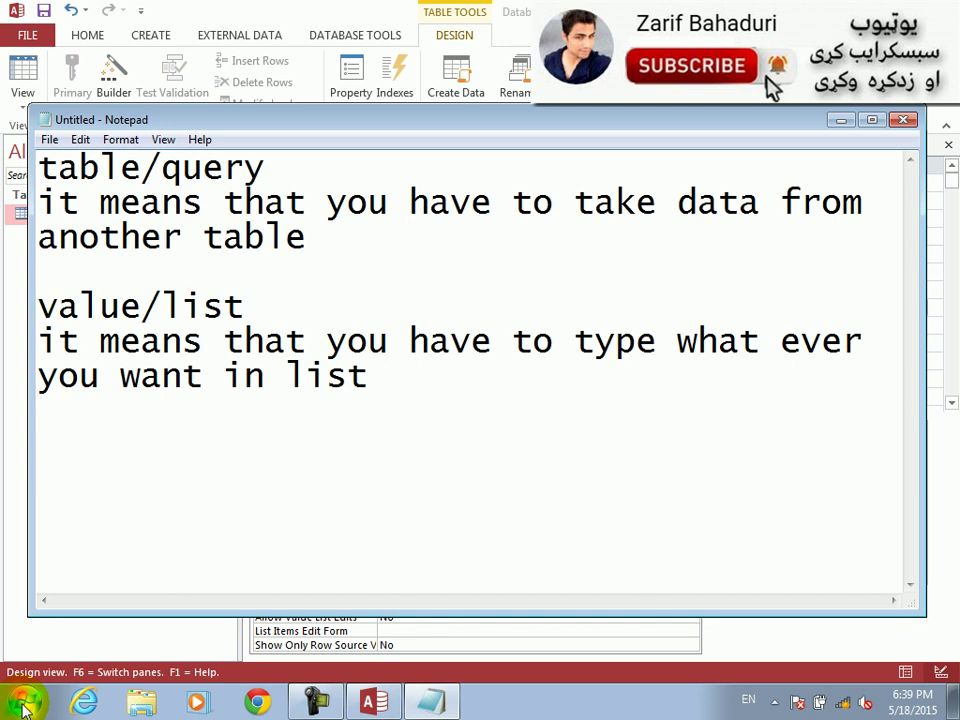
key("Return")
type("it is not changeg")
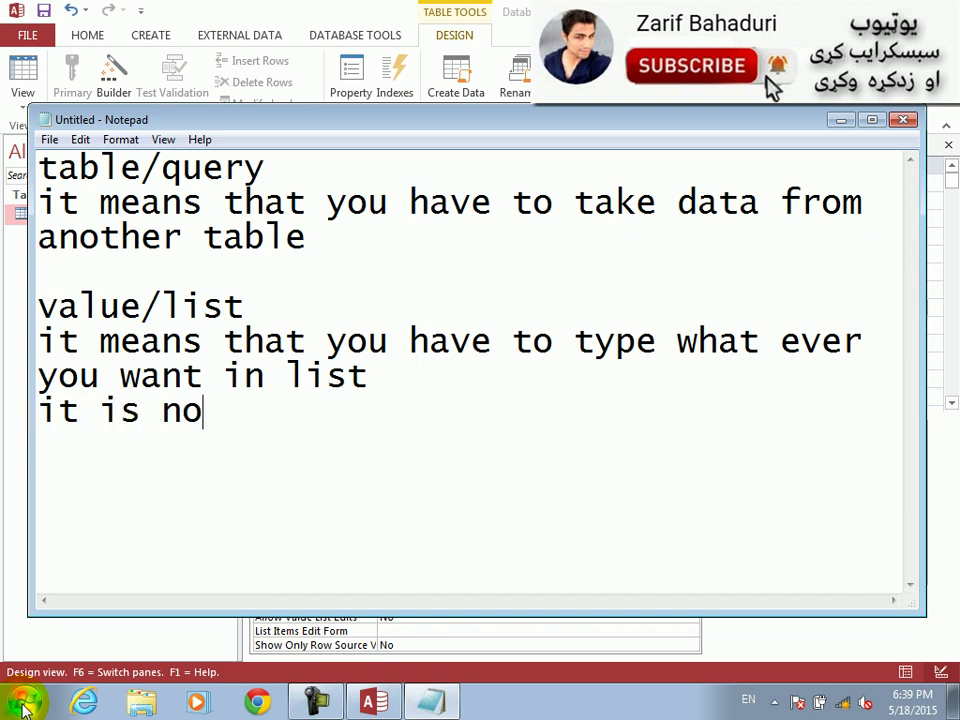
key("BackSpace")
type("able")
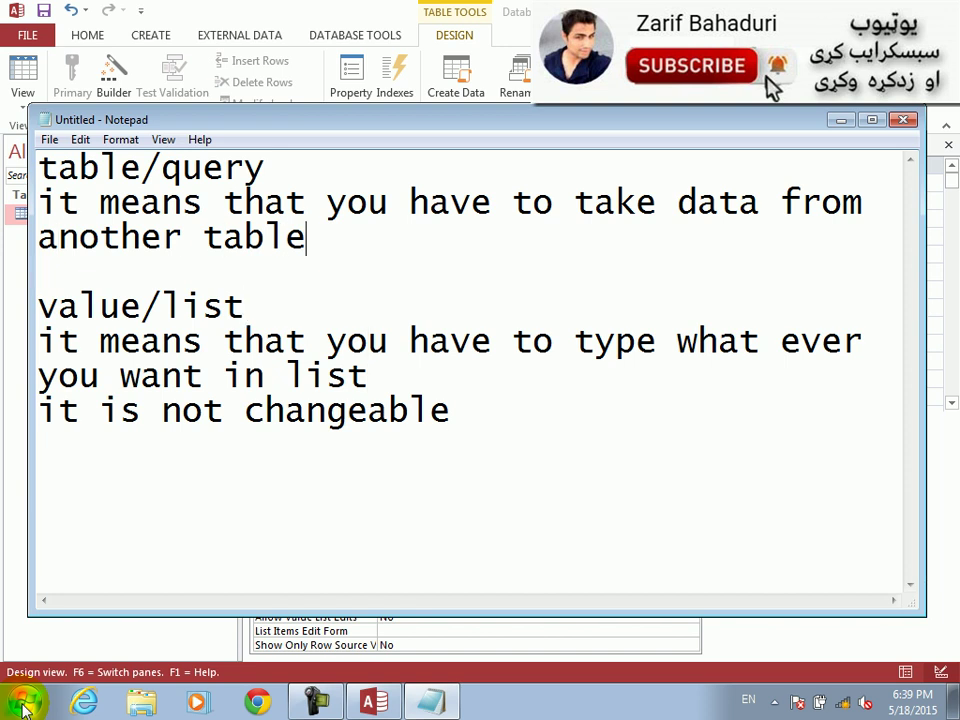
Add 'it is changeable' under the table/query note, then close Notepad without saving
key("Return")
type("it is chan")
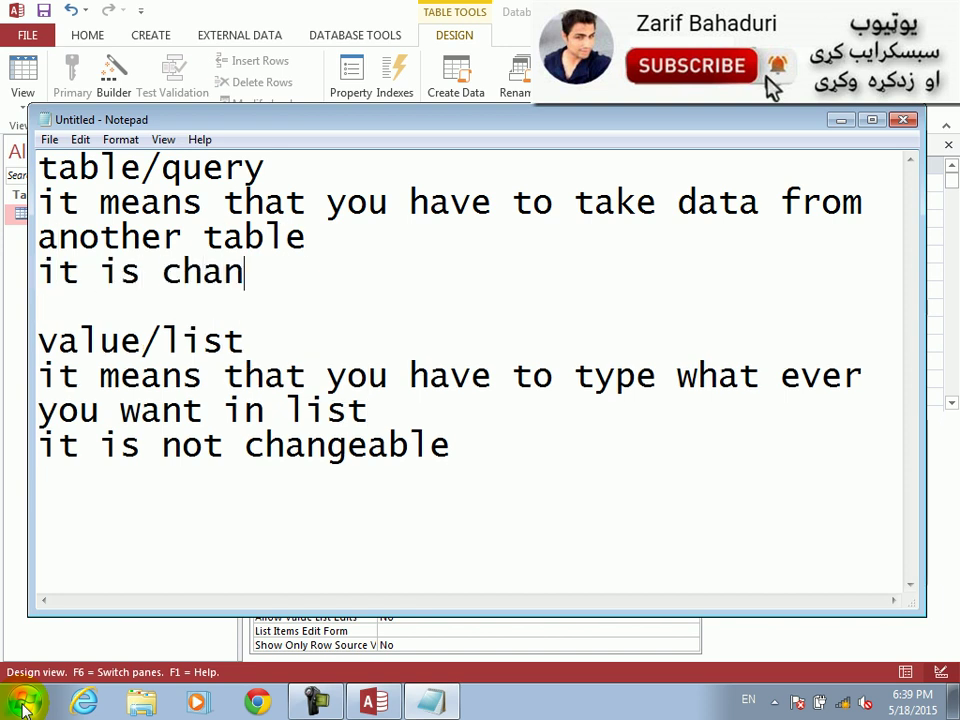
type("geable")
key("Return")
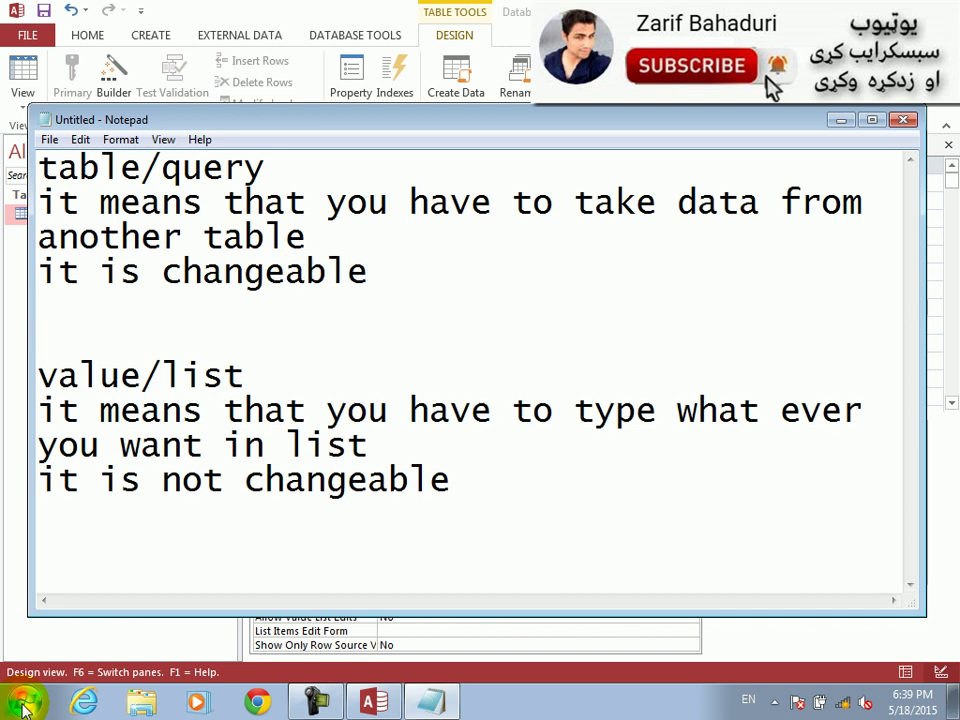
key("alt+F4")
key("Return")
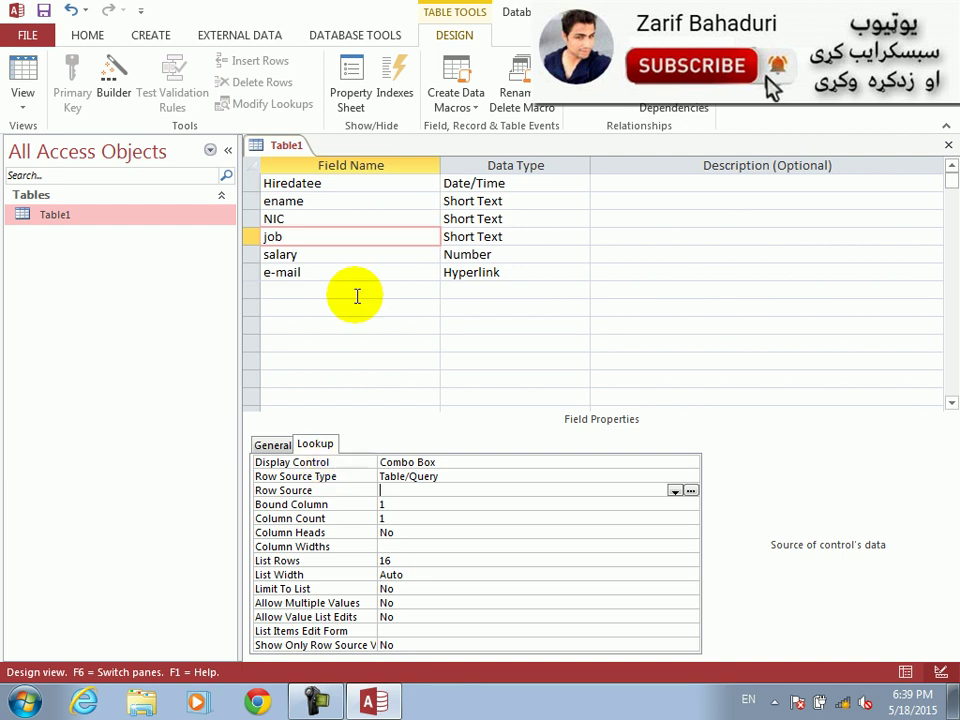
Close Table1's design and start a new table with a job field and a Number salary field
left_click(336, 238)
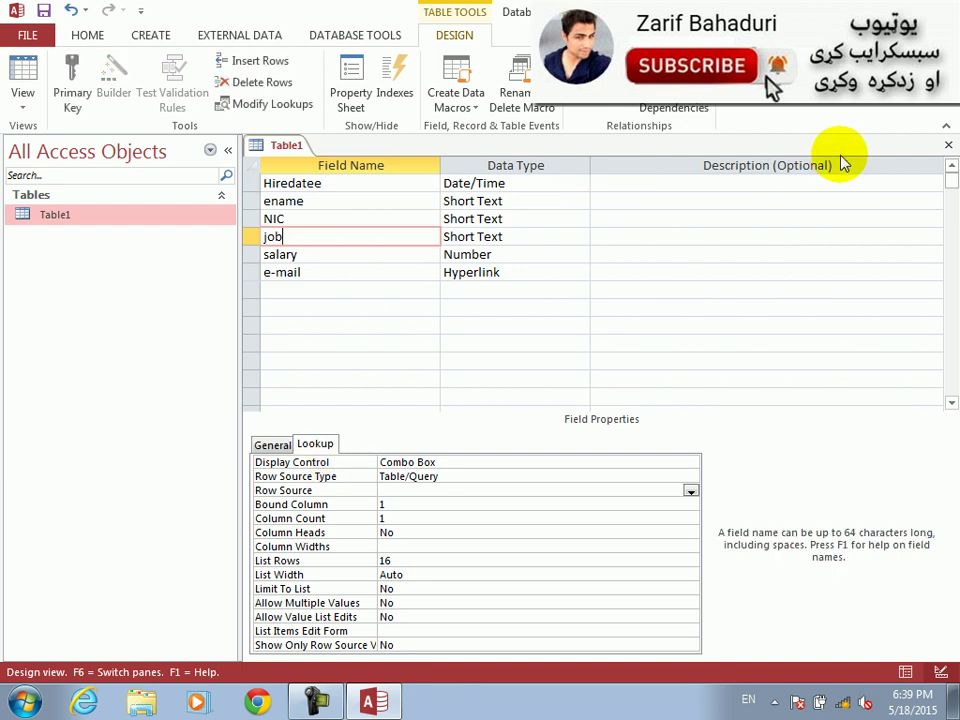
left_click(948, 145)
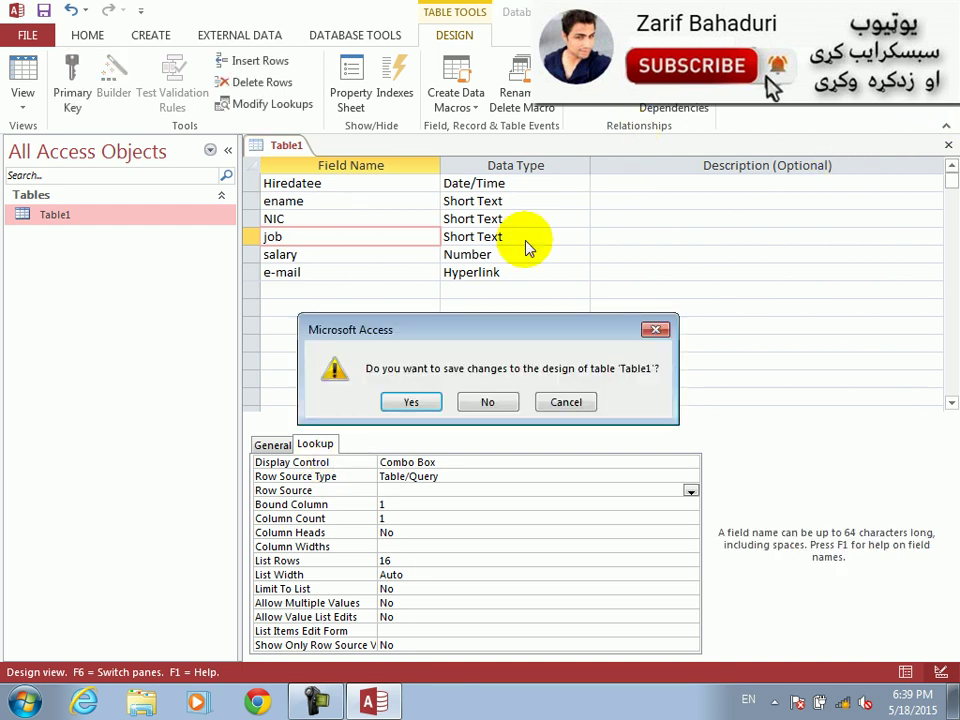
key("Return")
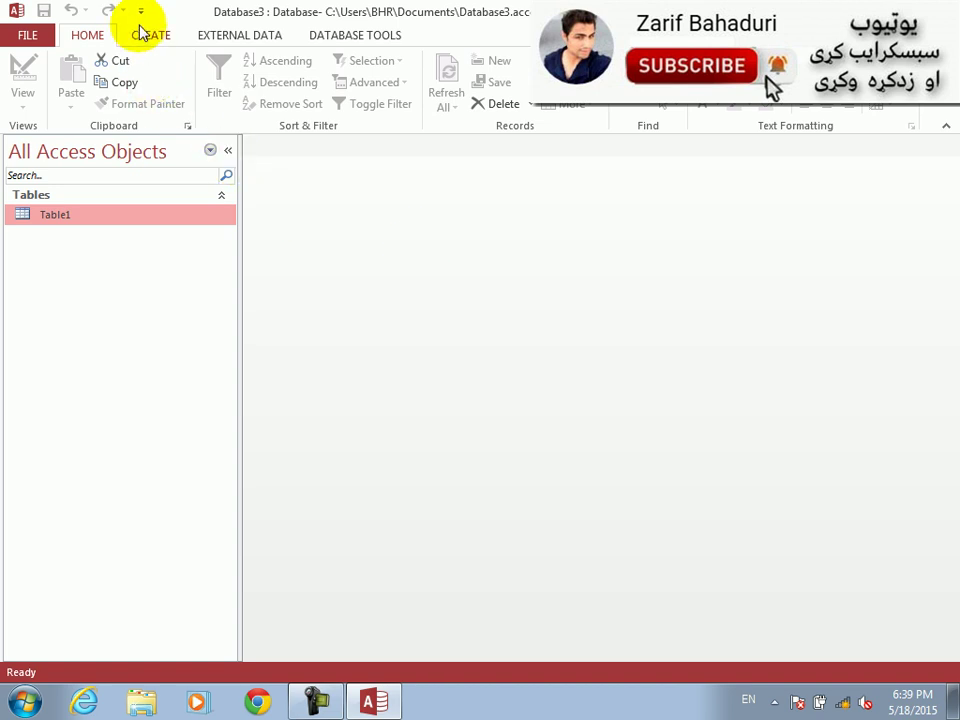
left_click(148, 33)
left_click(130, 80)
type("job")
key("Tab")
key("Tab")
key("Tab")
type("salary")
key("Tab")
type("n")
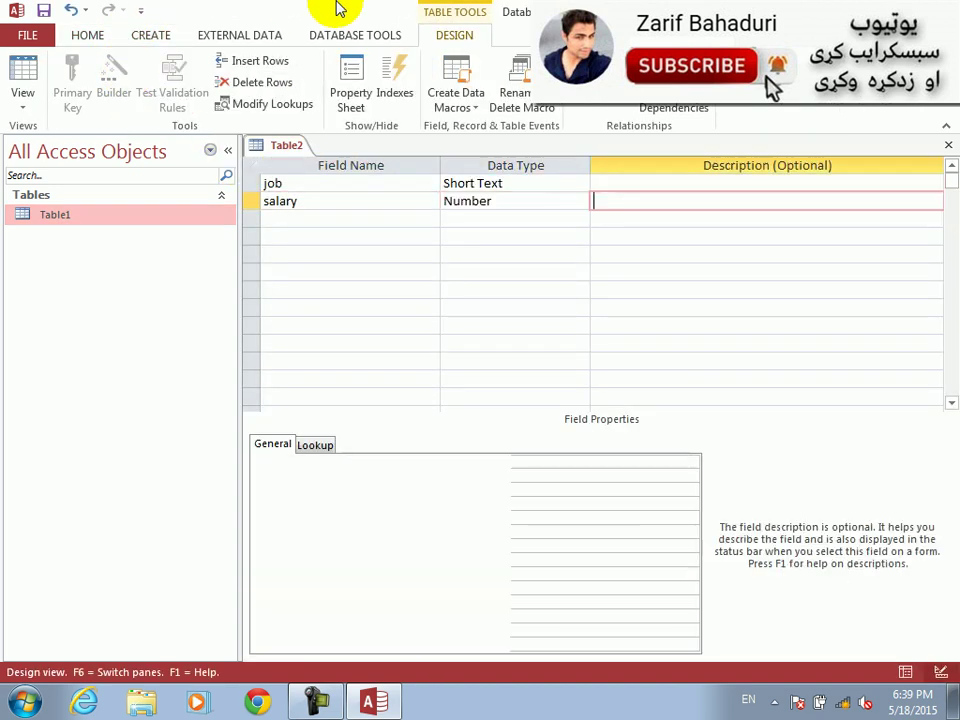
key("Tab")
key("Tab")
Save the new table as Table2 without a primary key and close its design
key("ctrl+s")
key("Return")
key("Tab")
key("Return")
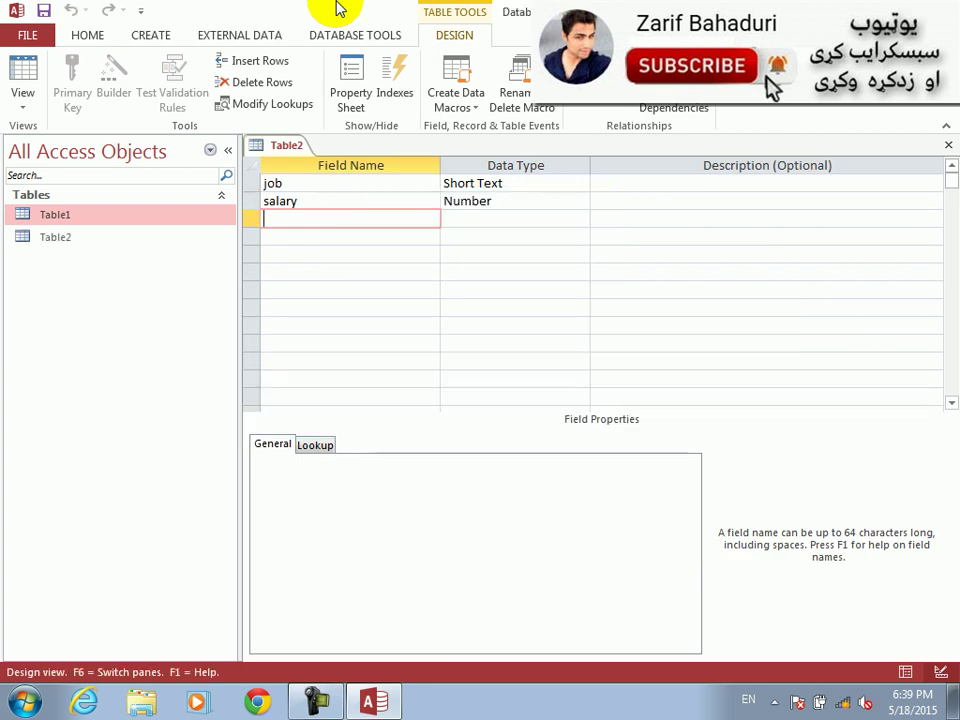
key("ctrl+w")
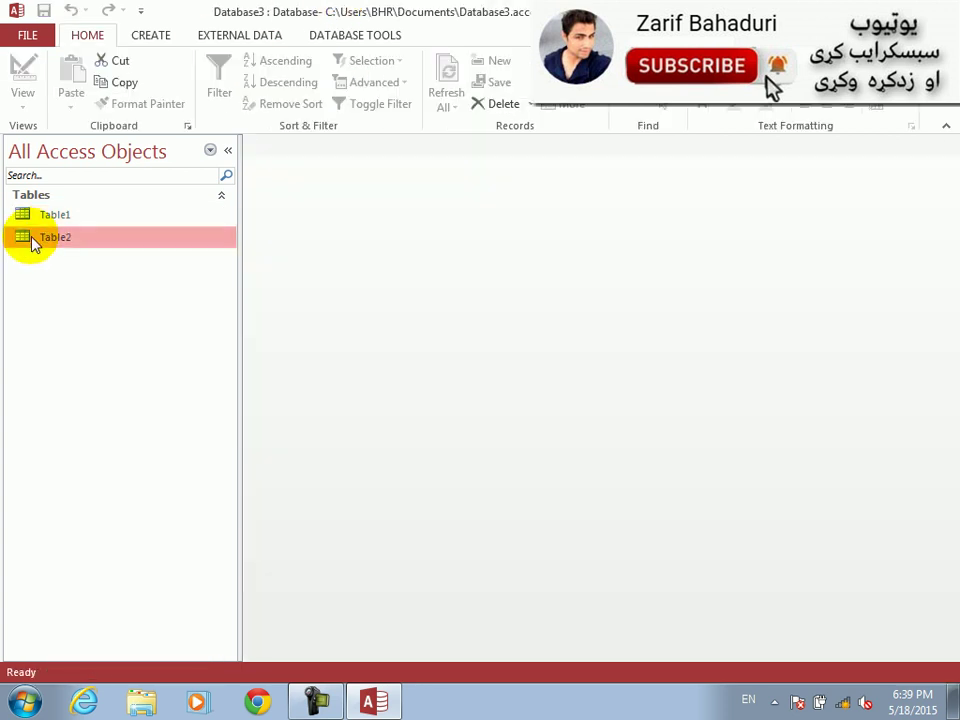
Enter Table2 records manager 4500 and adman 5000
double_click(31, 240)
type("manager")
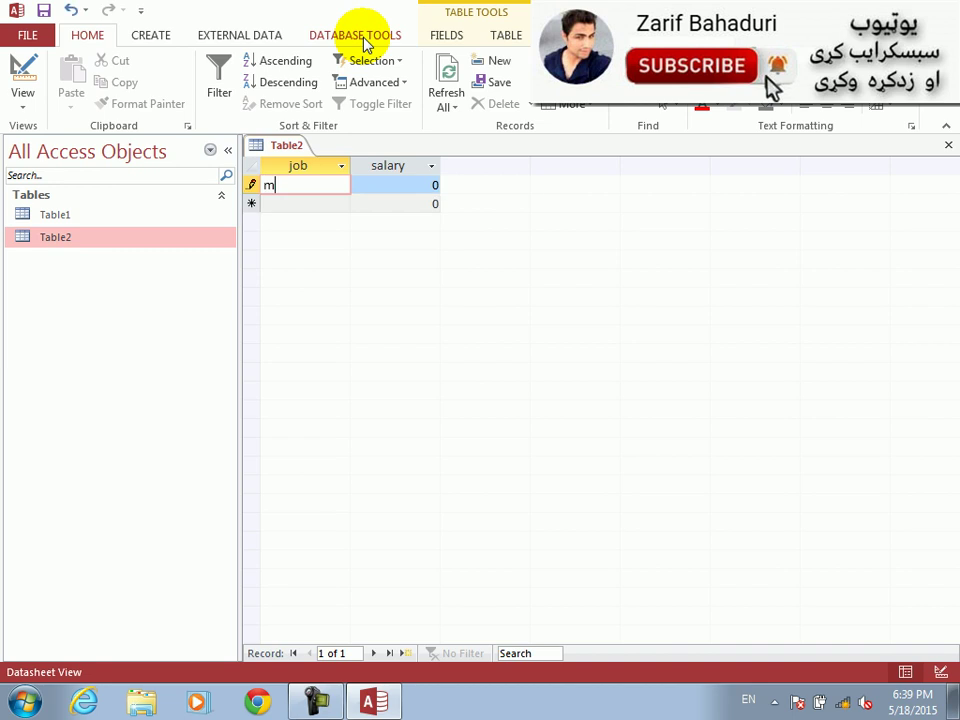
key("Tab")
type("4500")
key("Tab")
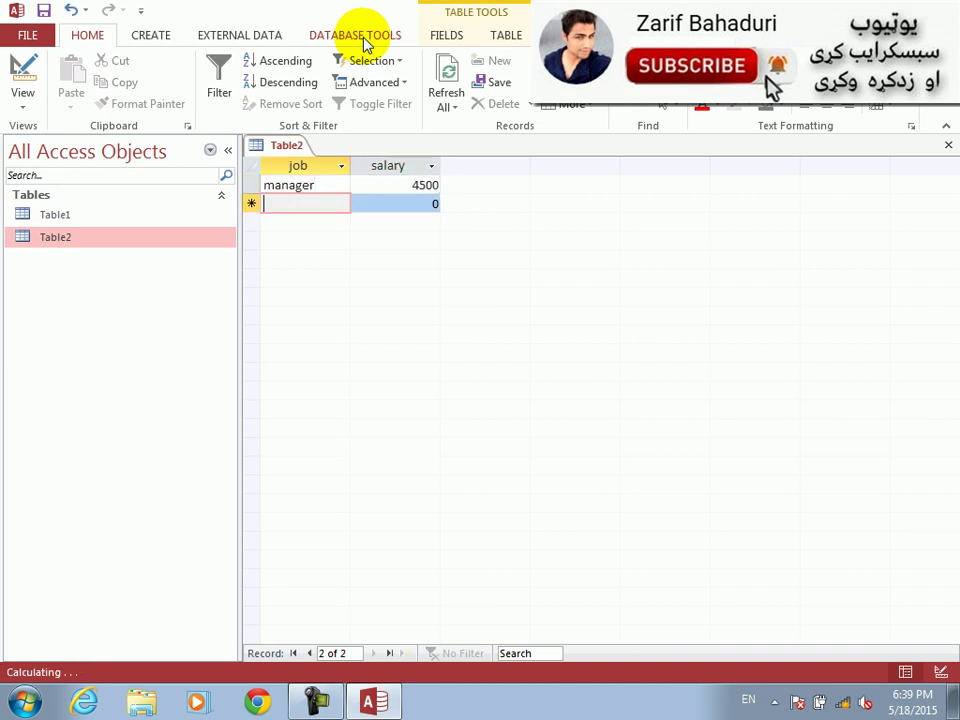
type("adman")
key("Tab")
type("5000")
key("Tab")
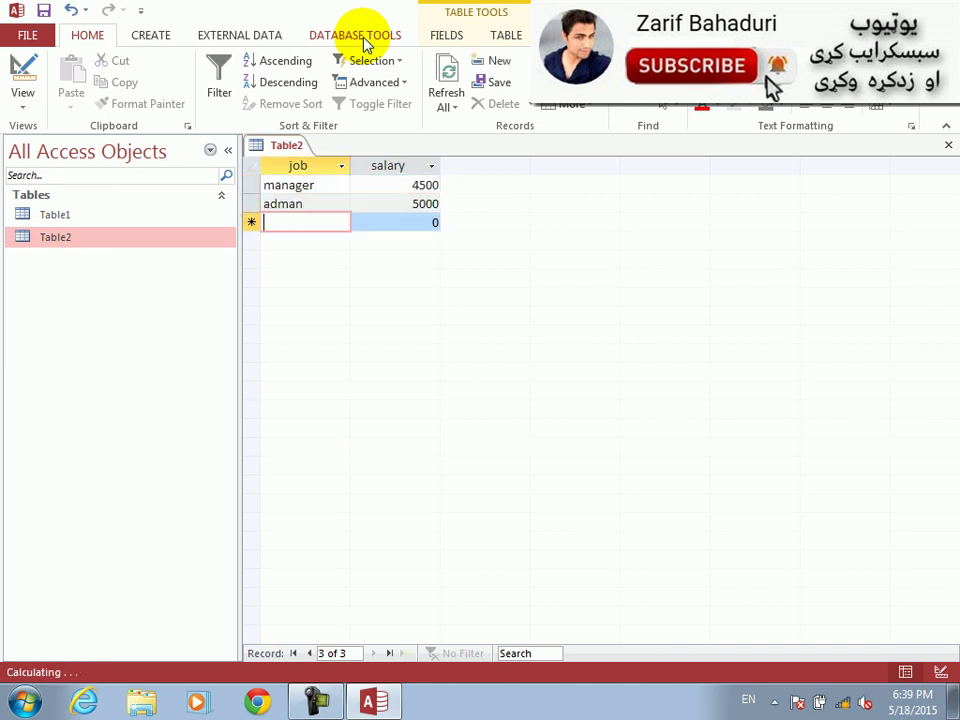
Add records driver 2000 and salesman 5000, then close Table2
type("driver")
key("Tab")
type("200")
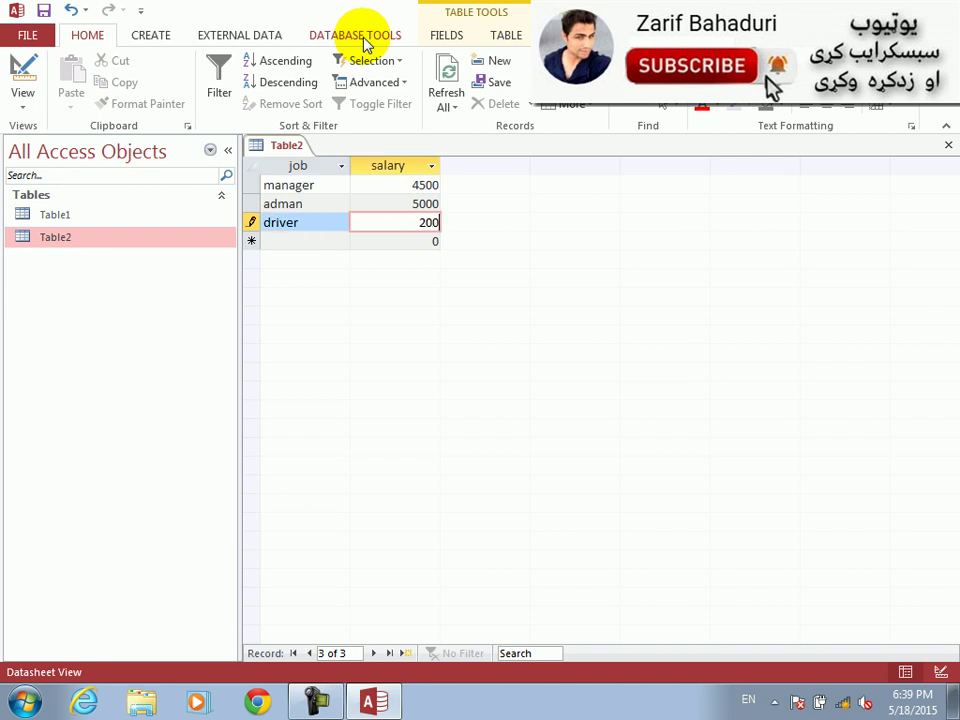
type("0")
key("Tab")
type("salesman")
key("Tab")
type("5")
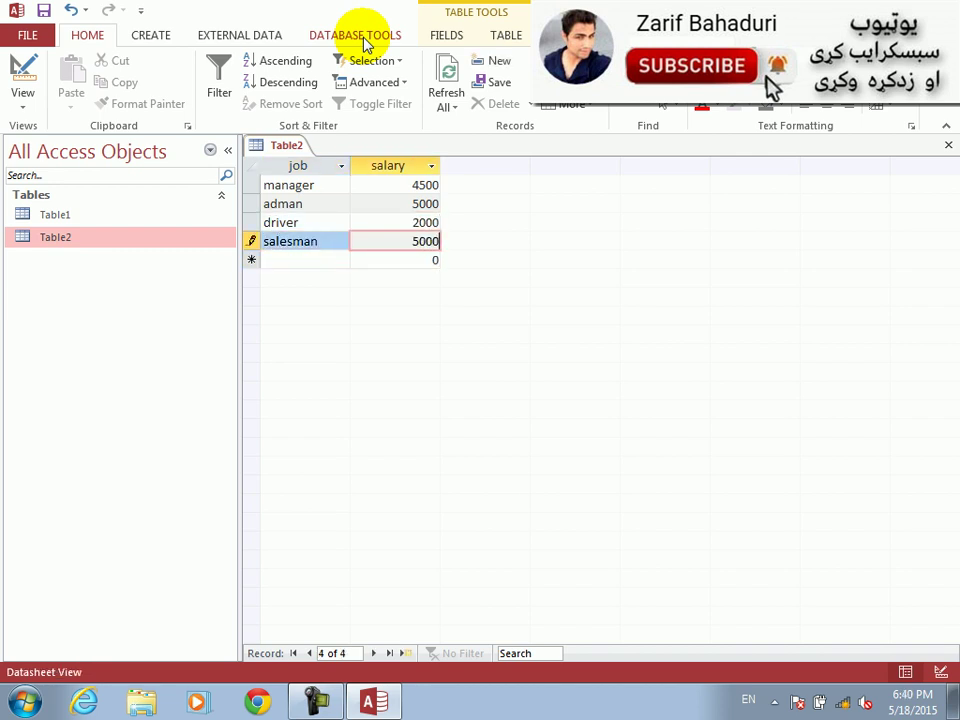
key("Tab")
key("ctrl+w")
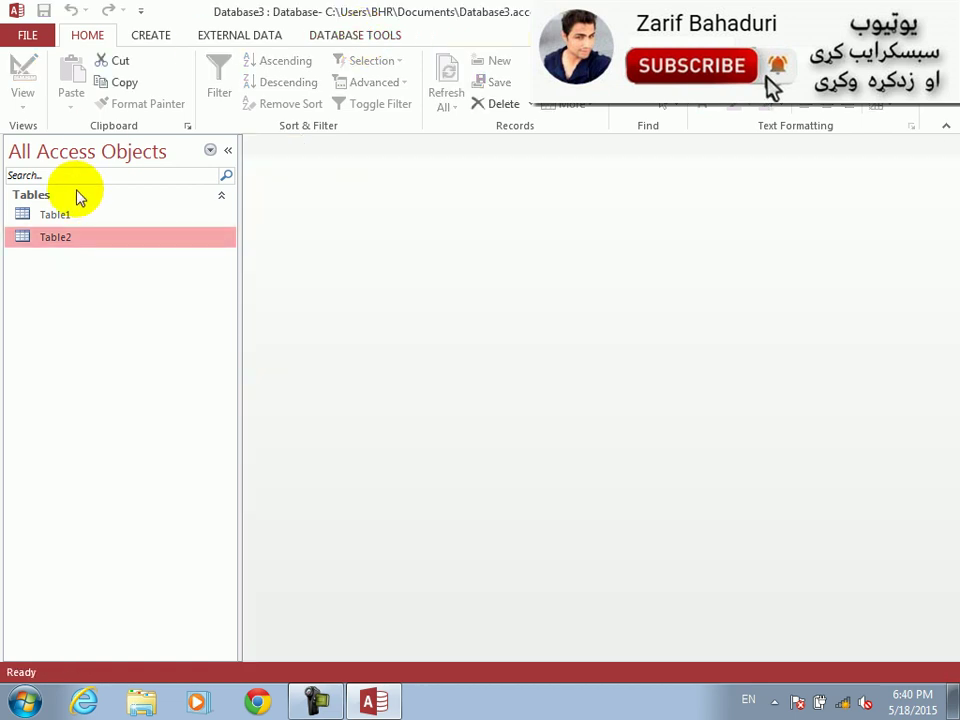
In Table1's design, set the job lookup's row source to Table2
left_click(45, 218)
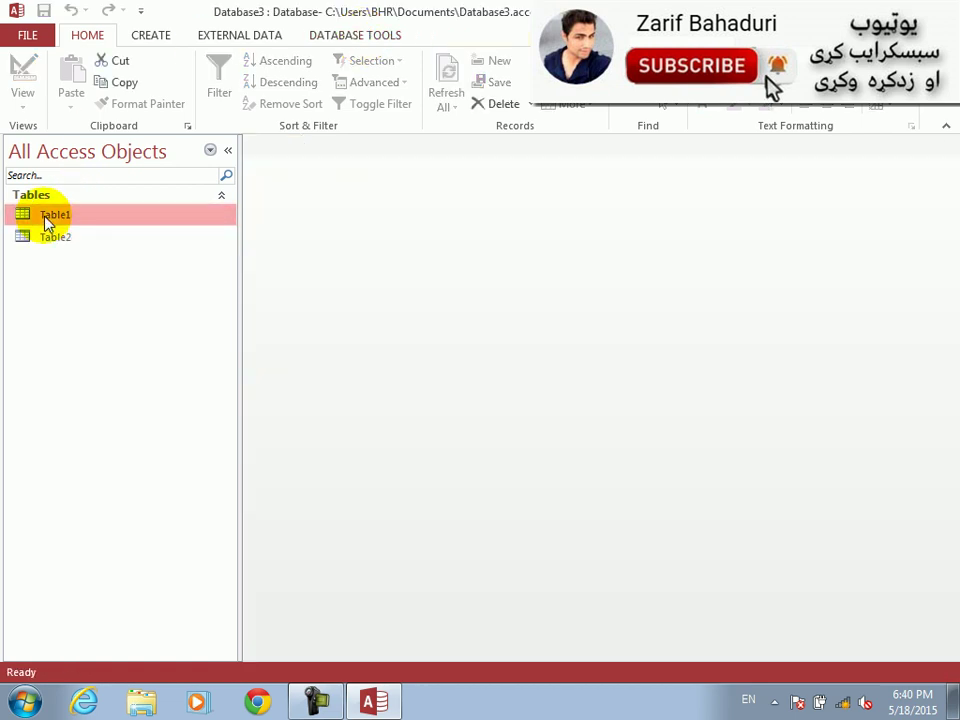
right_click(45, 218)
left_click(60, 251)
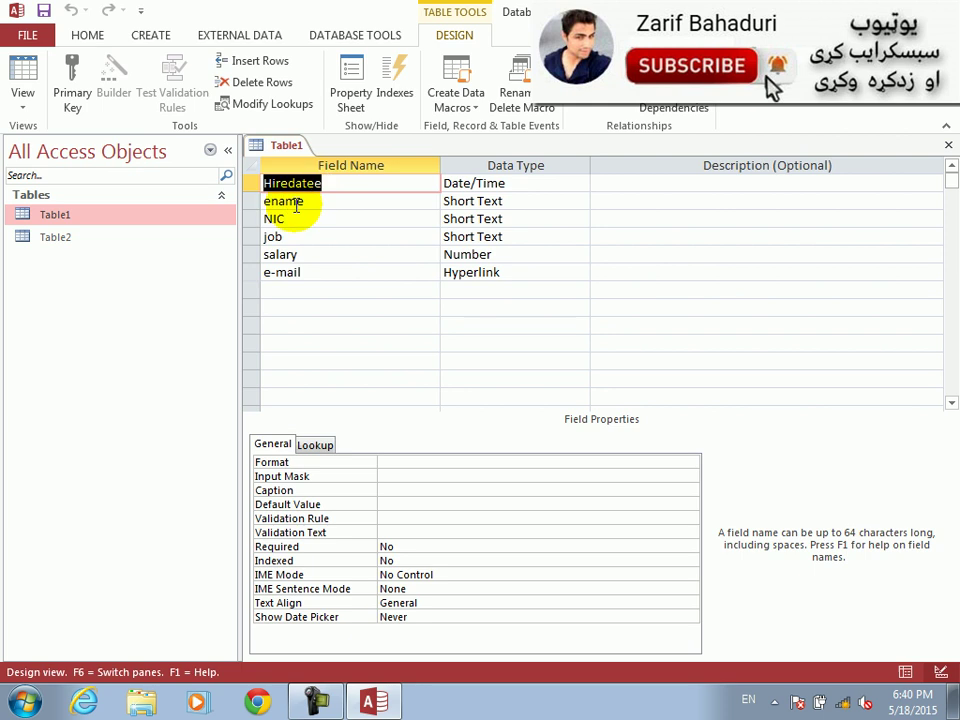
left_click(303, 236)
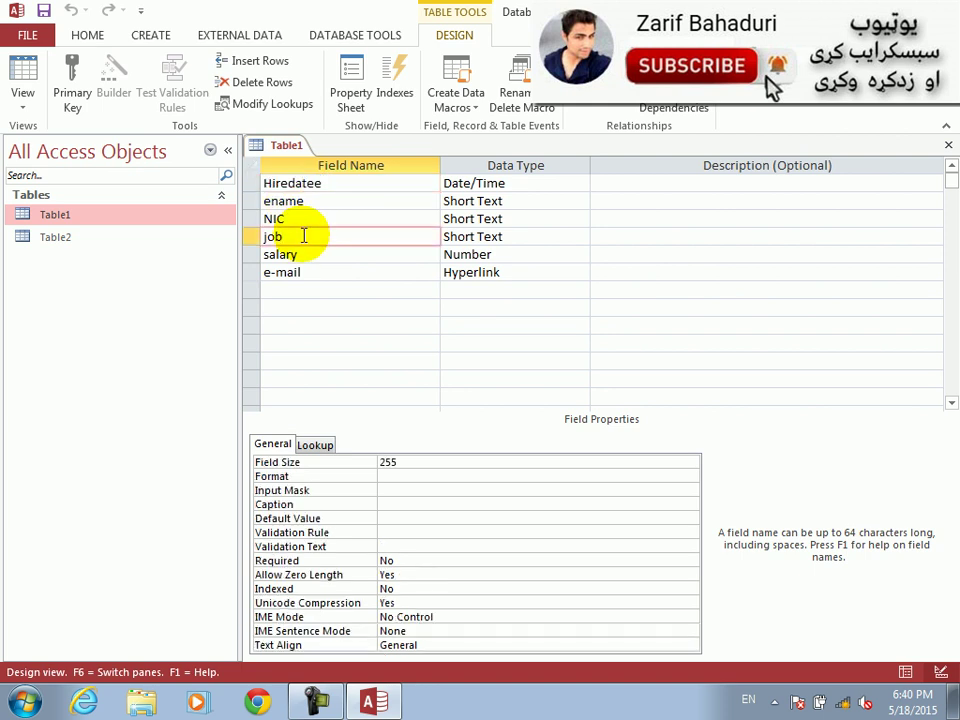
left_click(320, 446)
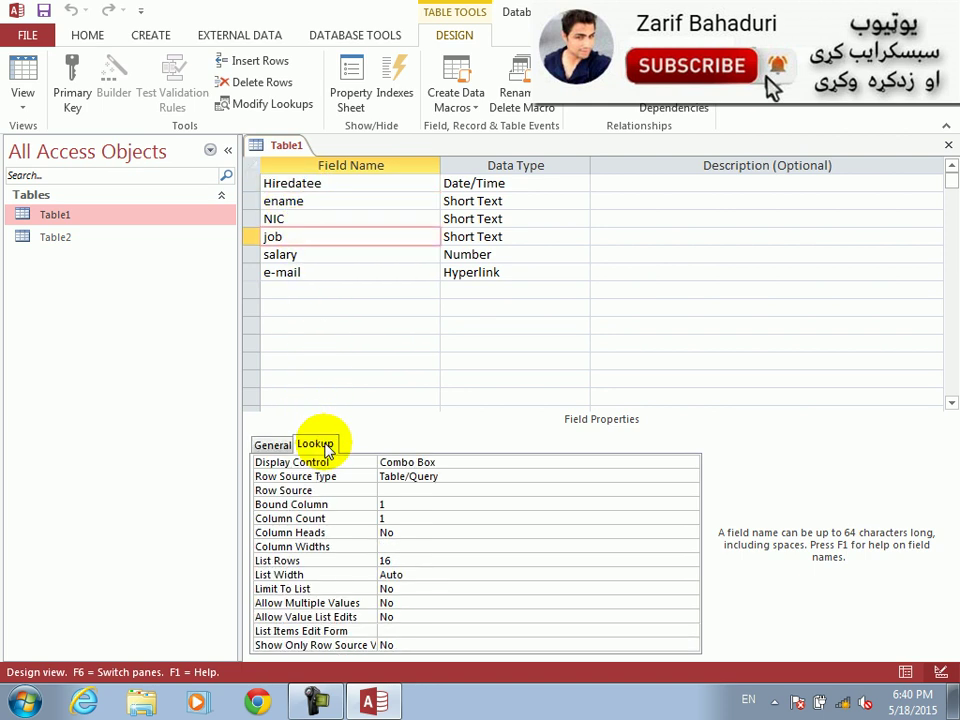
left_click(467, 476)
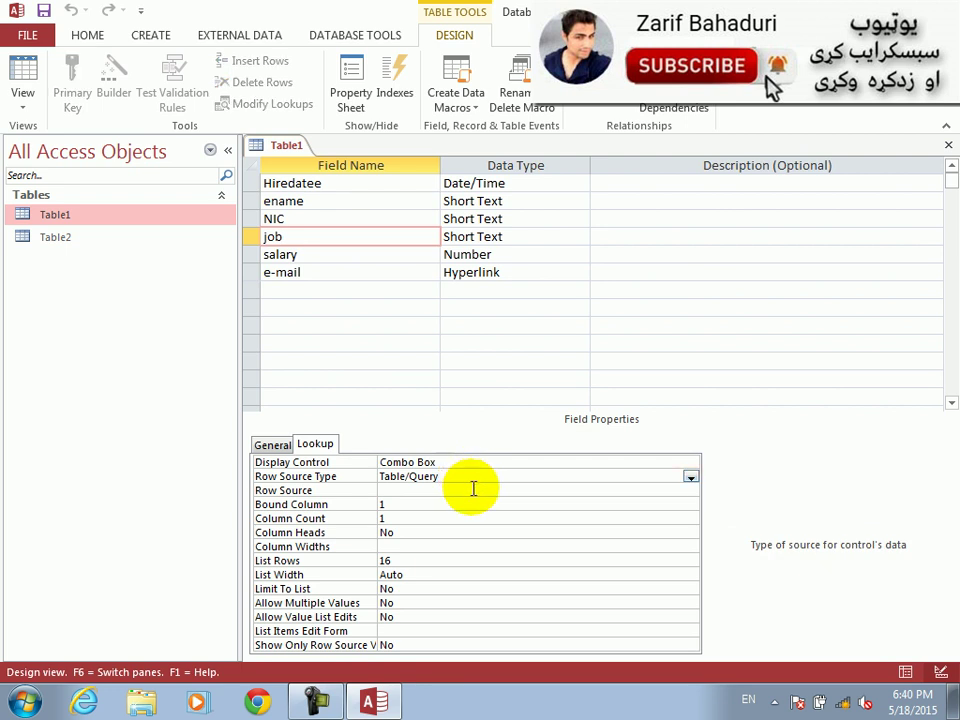
left_click(485, 490)
left_click(676, 494)
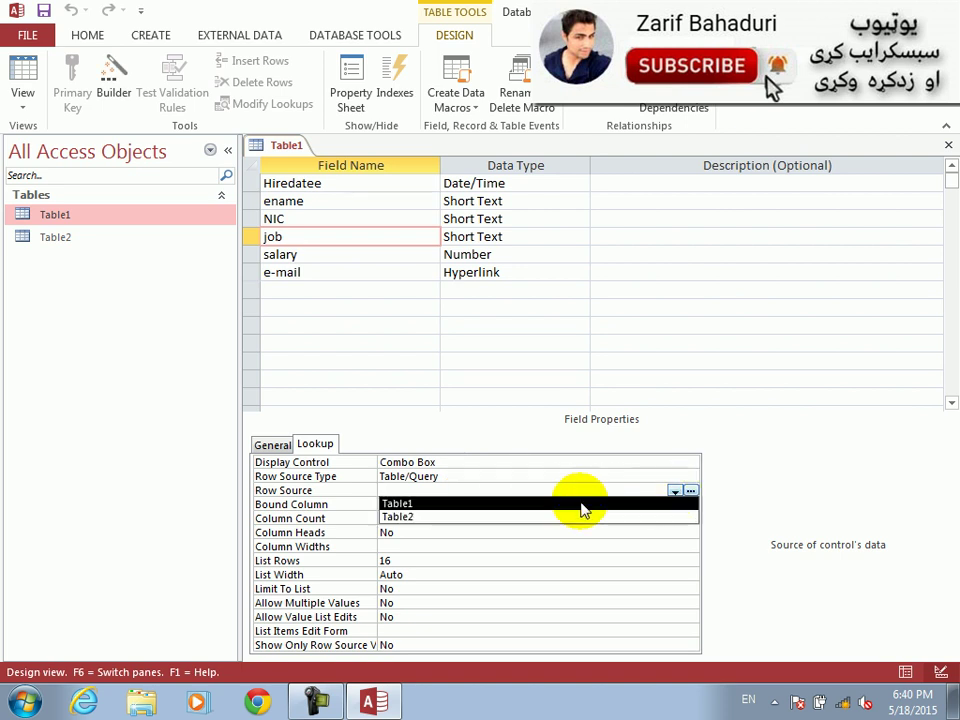
left_click(536, 518)
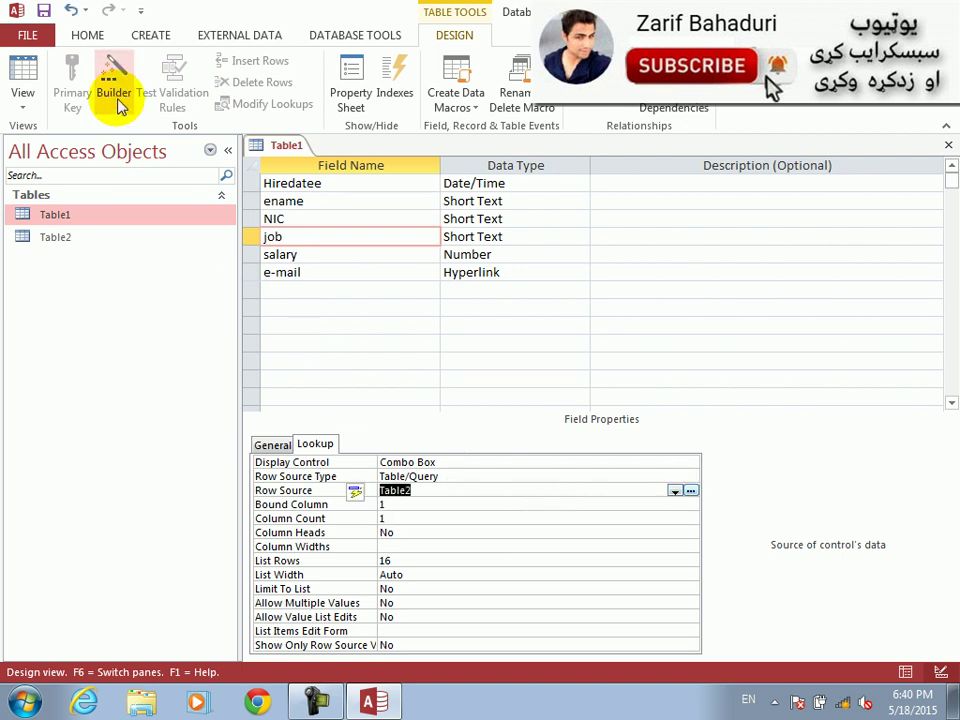
Check the job drop-down choices in Table1's datasheet, then close it
left_click(23, 67)
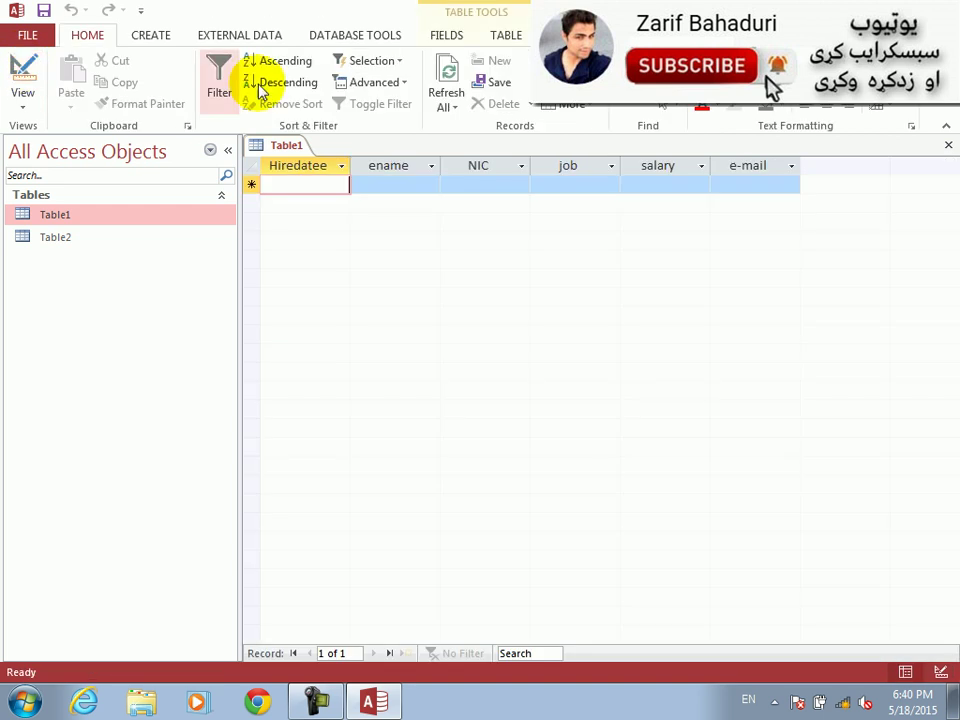
left_click(612, 187)
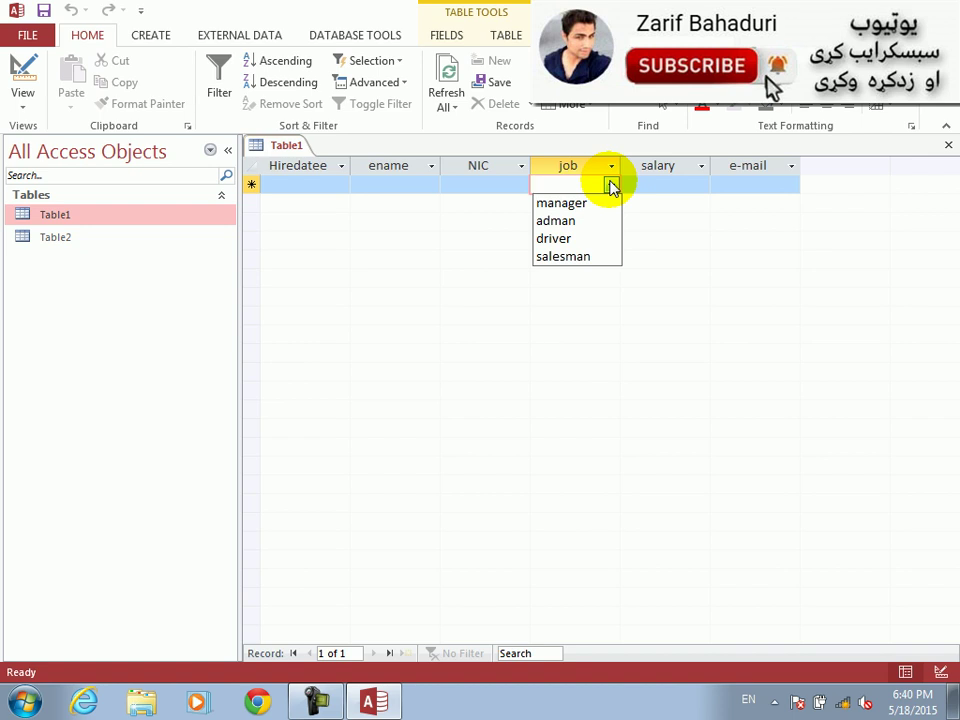
key("ctrl+w")
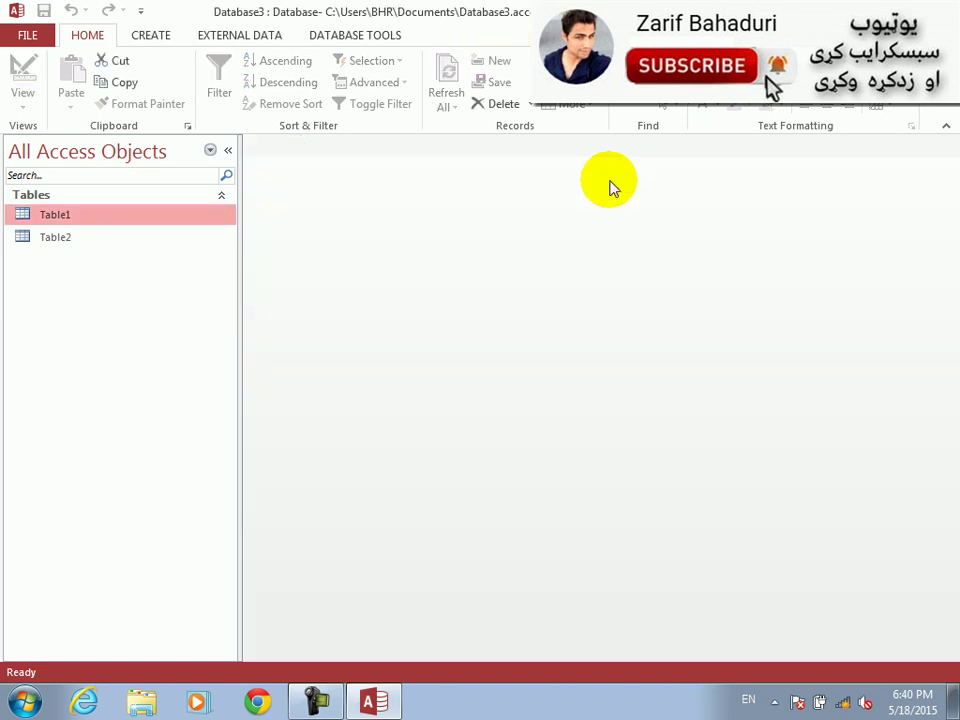
Add a cook record with salary 5000 to Table2 and close it
left_click(63, 240)
double_click(63, 240)
left_click(279, 259)
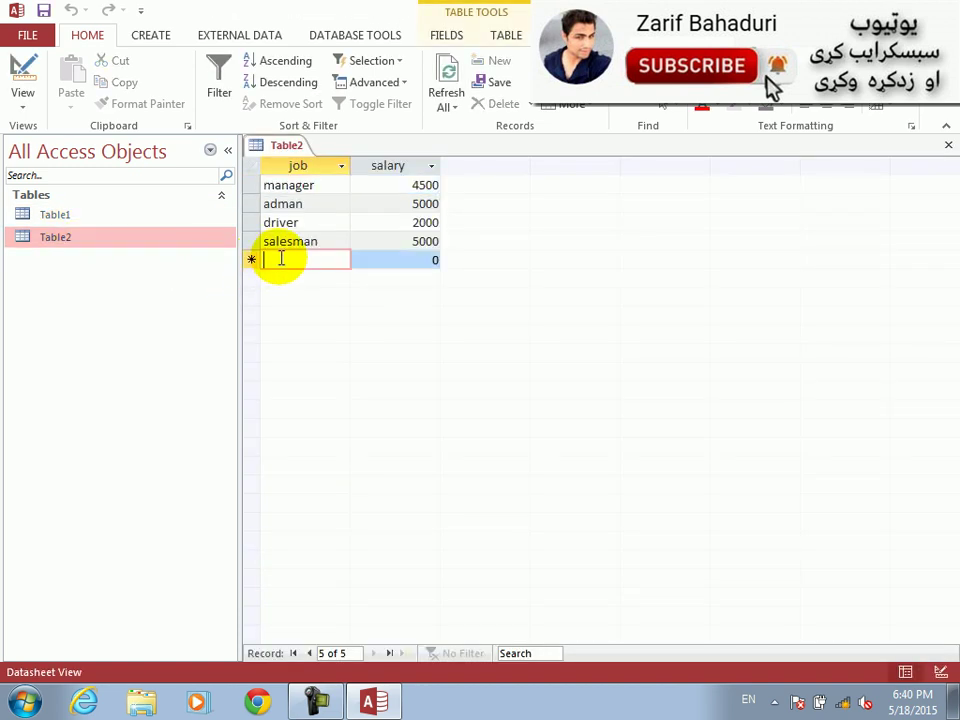
type("cook")
key("Tab")
type("5000")
key("Tab")
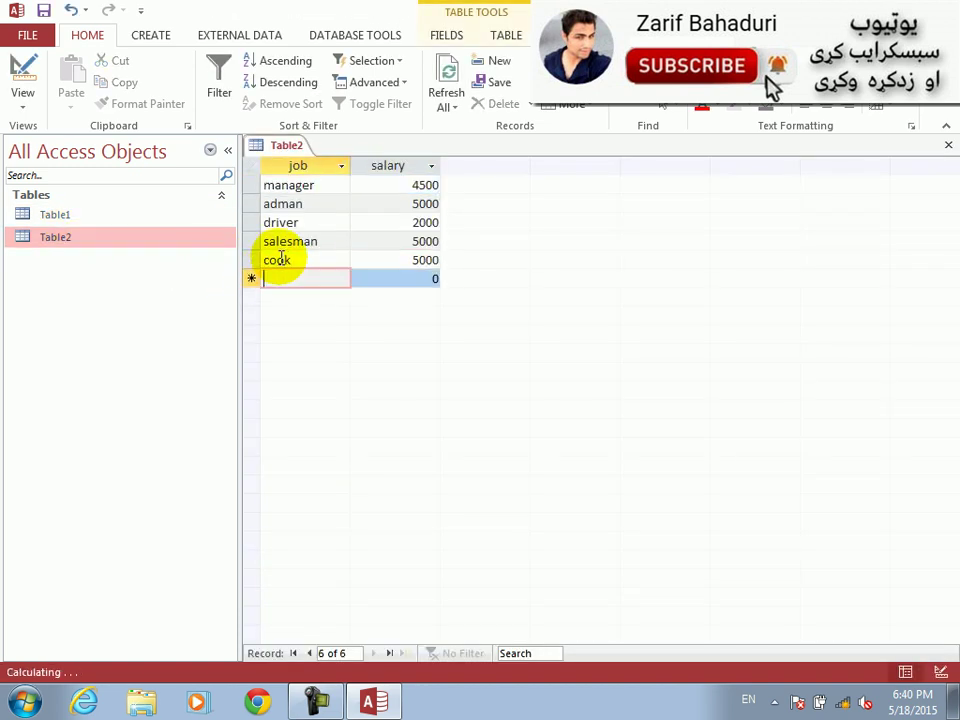
key("ctrl+w")
Confirm cook appears in Table1's job drop-down, then reopen Table1 in Design view
key("Up")
key("Return")
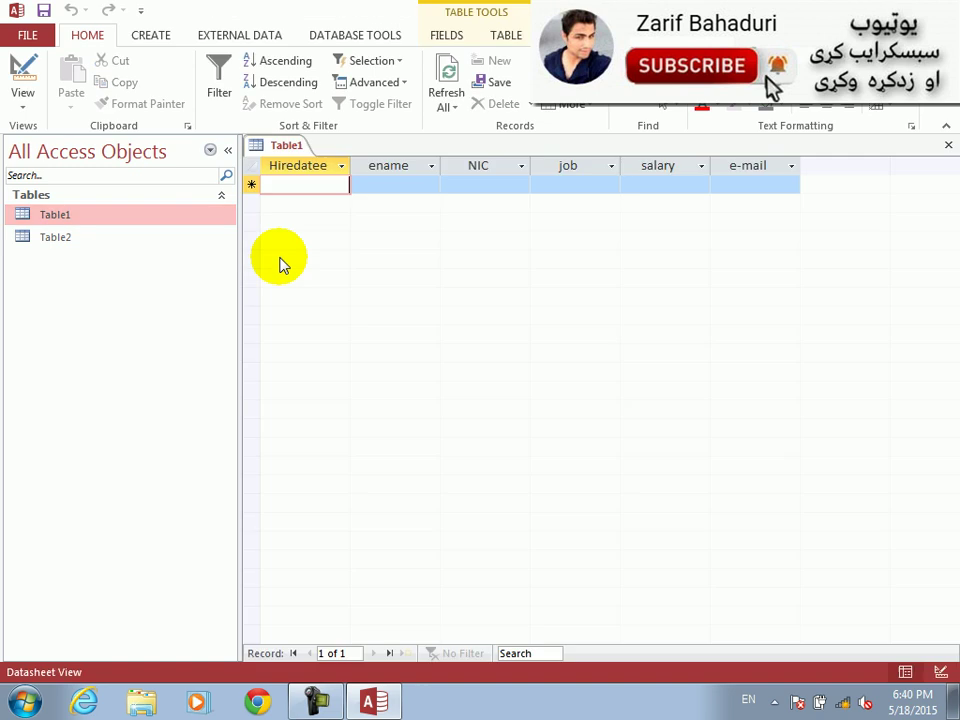
left_click(611, 186)
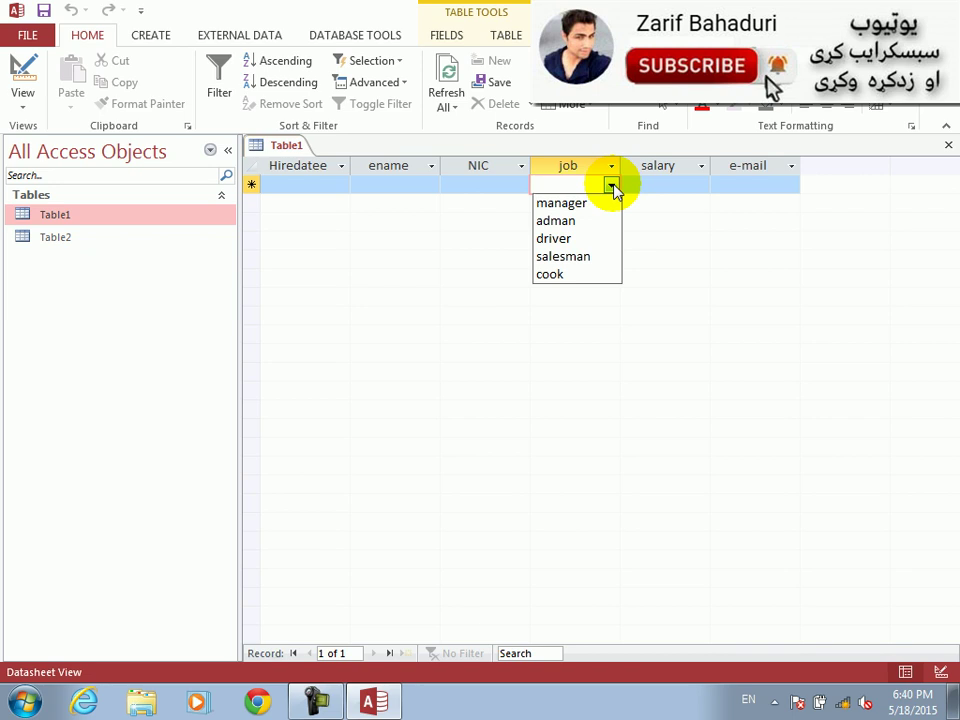
left_click(30, 85)
left_click(312, 201)
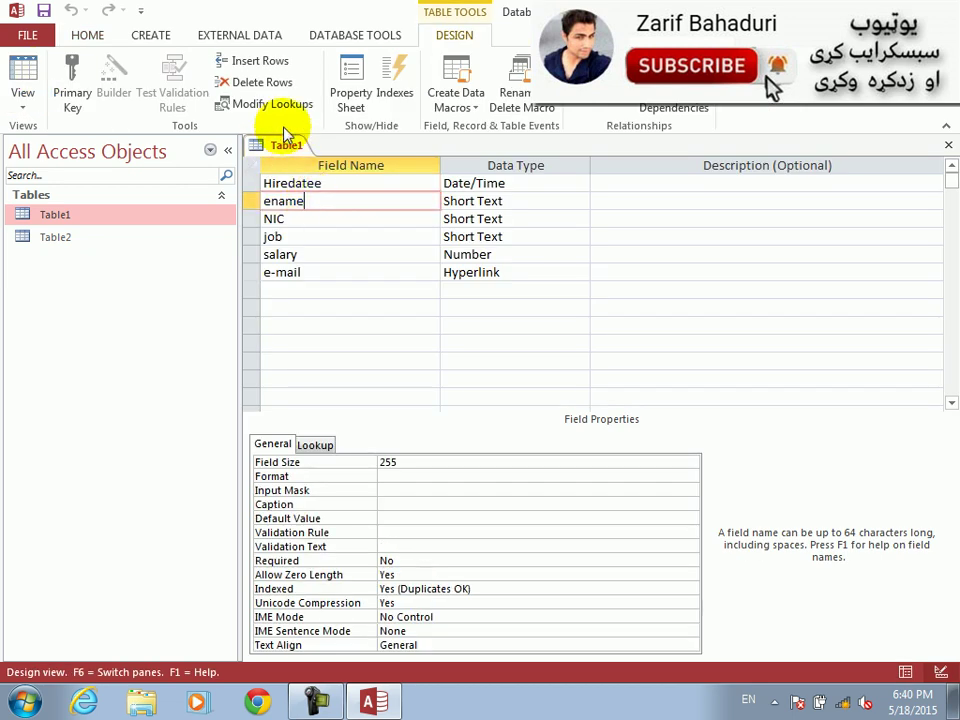
Insert a Gender field above NIC, removing a mistakenly added blank row
left_click(258, 63)
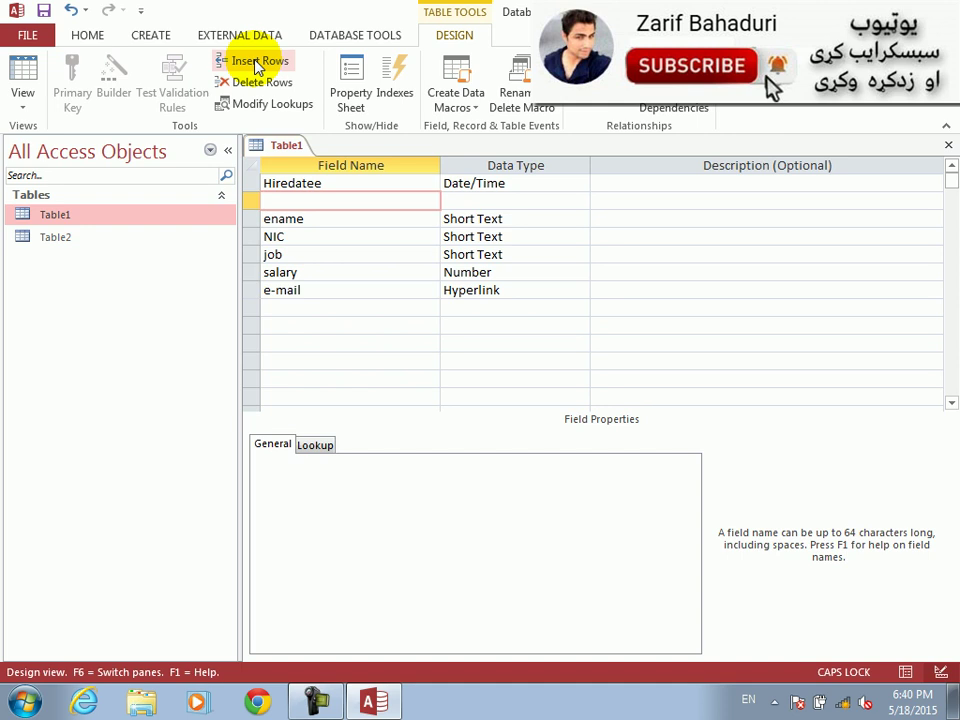
left_click(252, 201)
key("Delete")
left_click(282, 218)
left_click(256, 70)
type("GNED")
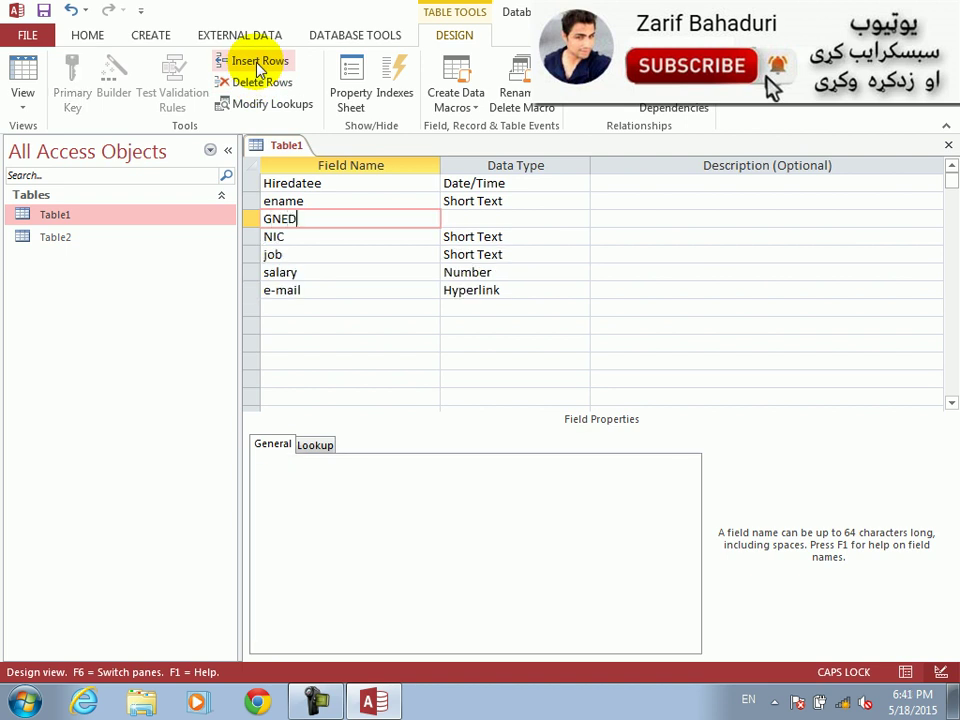
type("r")
key("Tab")
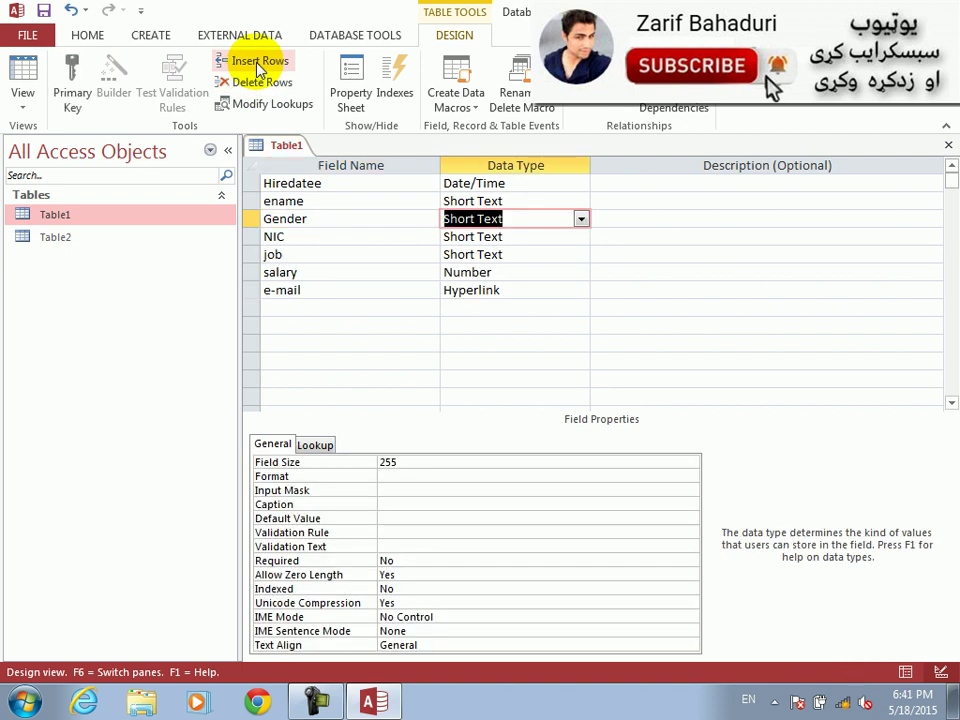
Make Gender a Combo Box with a Value List row source of male;female
left_click(314, 445)
double_click(318, 463)
double_click(318, 463)
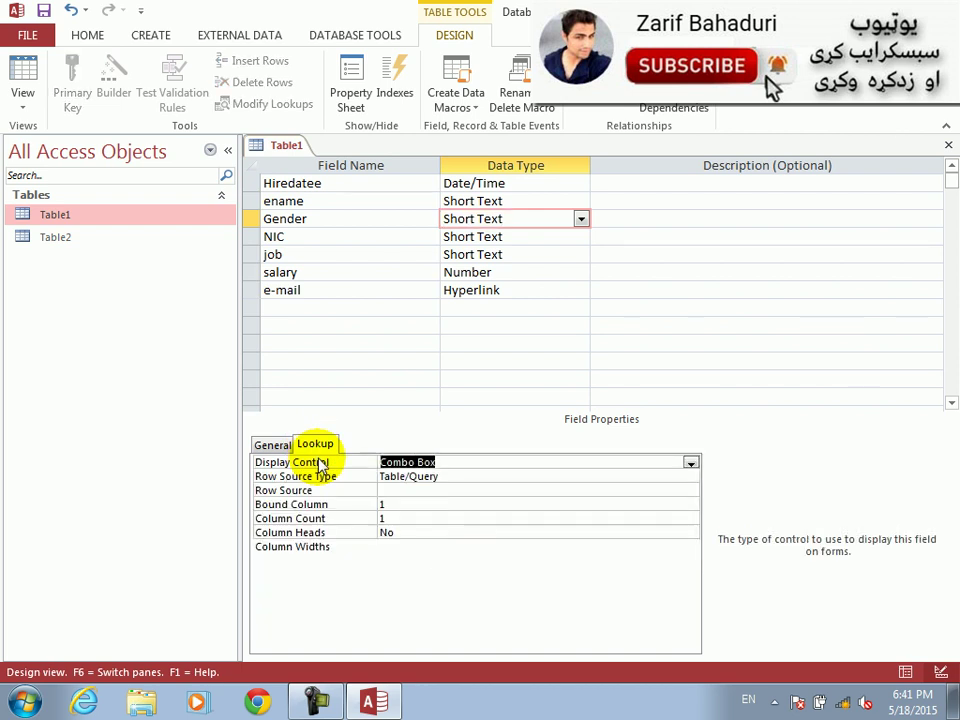
left_click(423, 476)
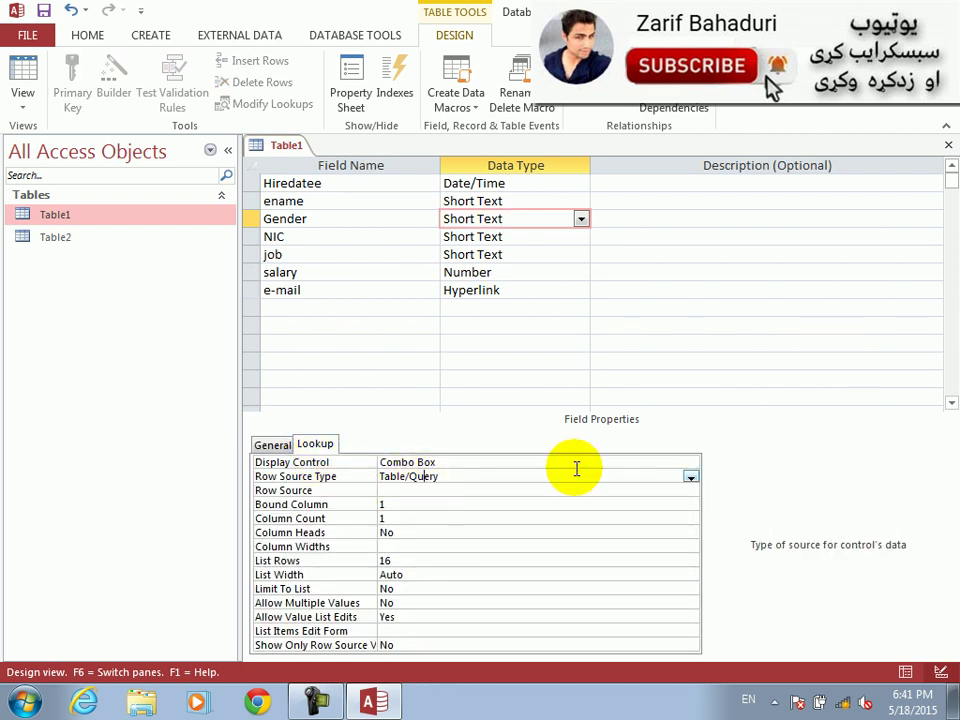
left_click(690, 477)
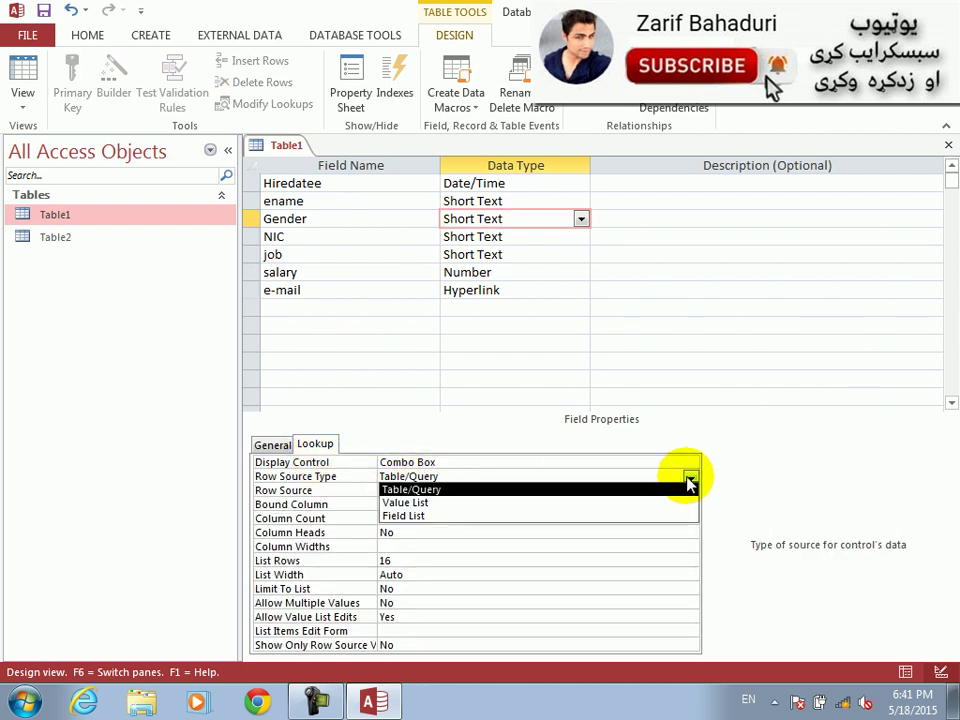
left_click(490, 503)
left_click(451, 492)
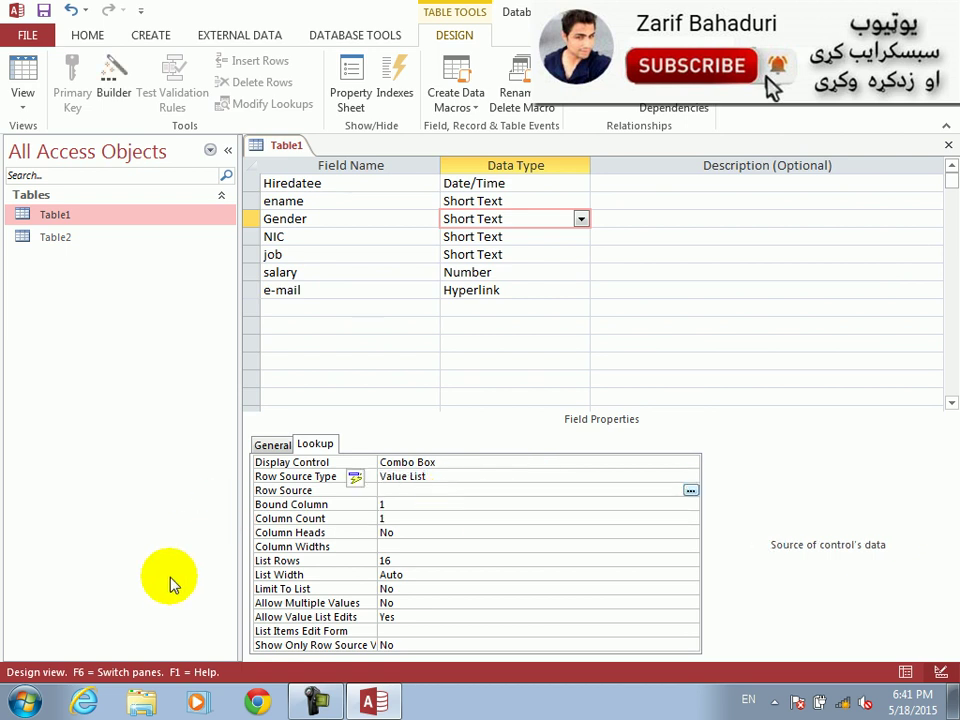
type("male,female")
key("Return")
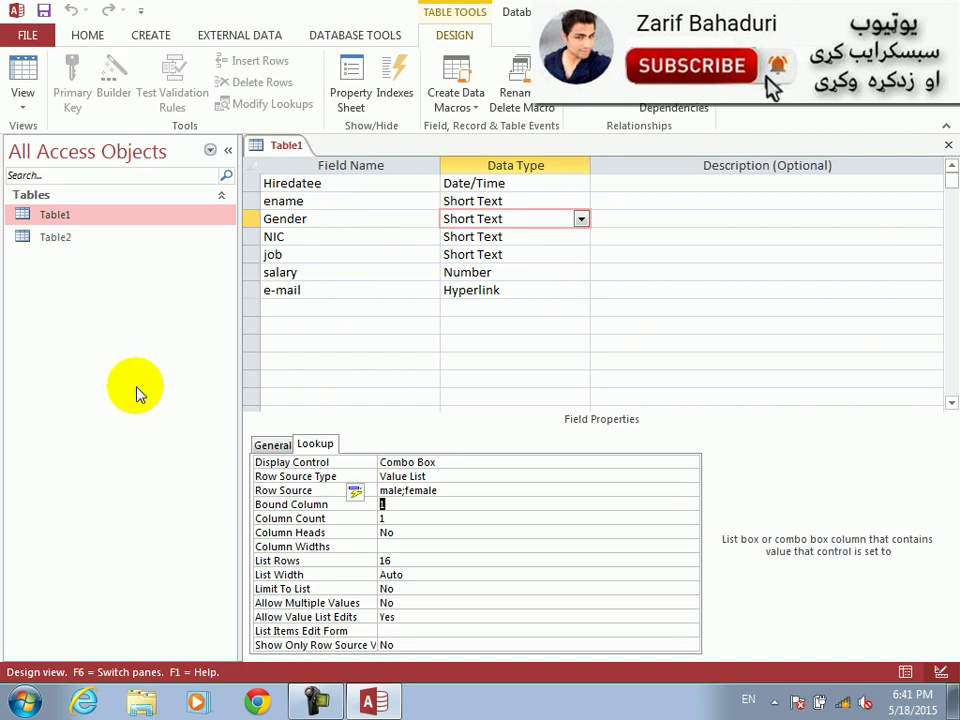
Test the Gender drop-down in Datasheet view, then return to Design view
left_click(22, 76)
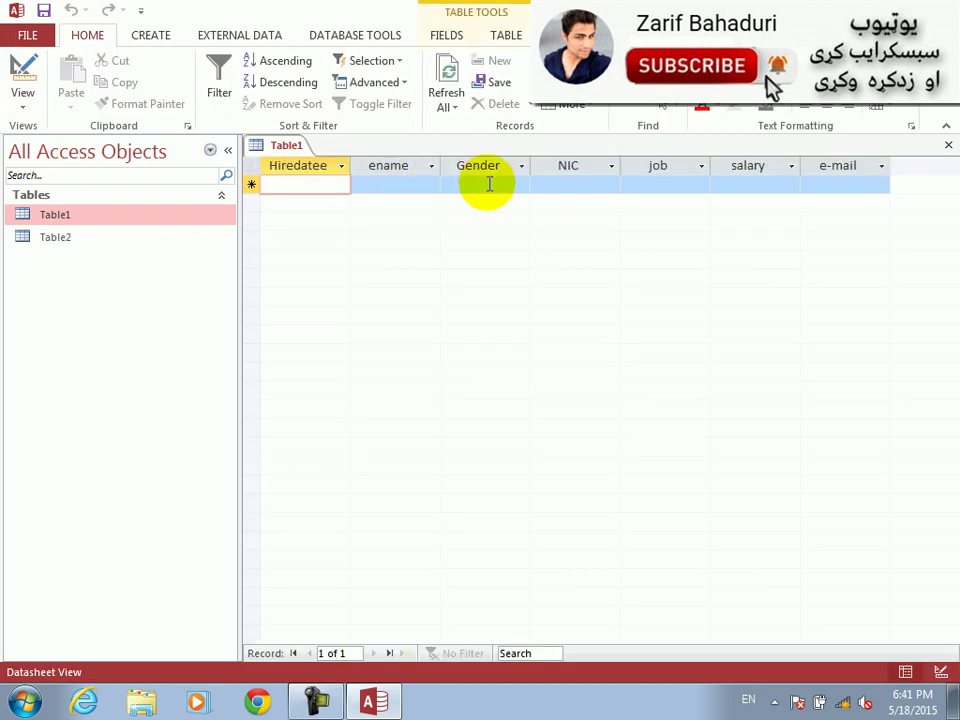
left_click(521, 186)
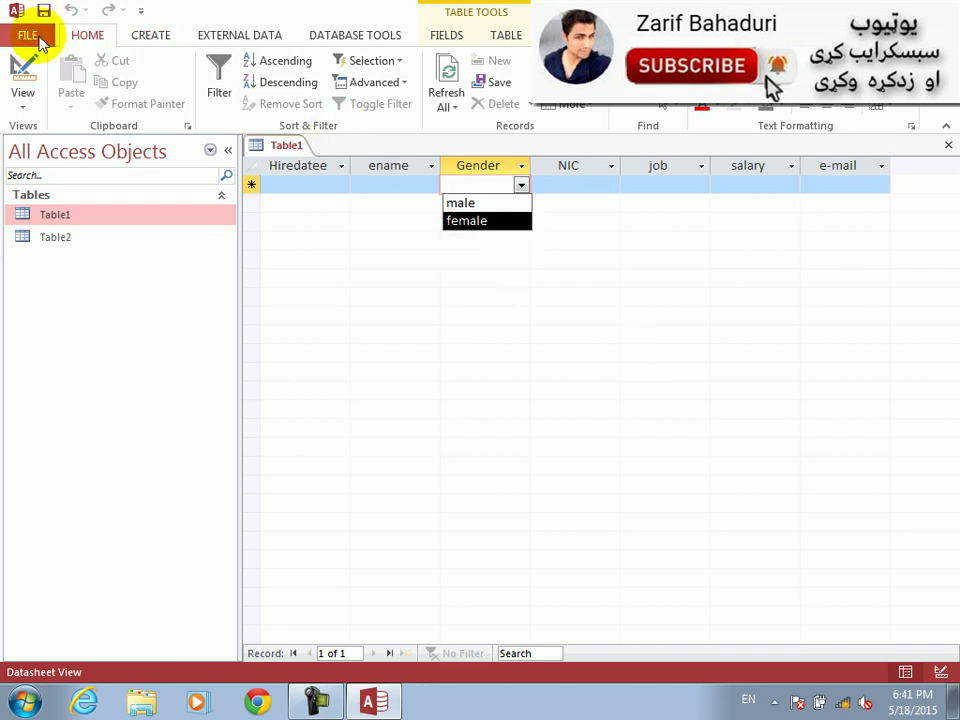
left_click(21, 66)
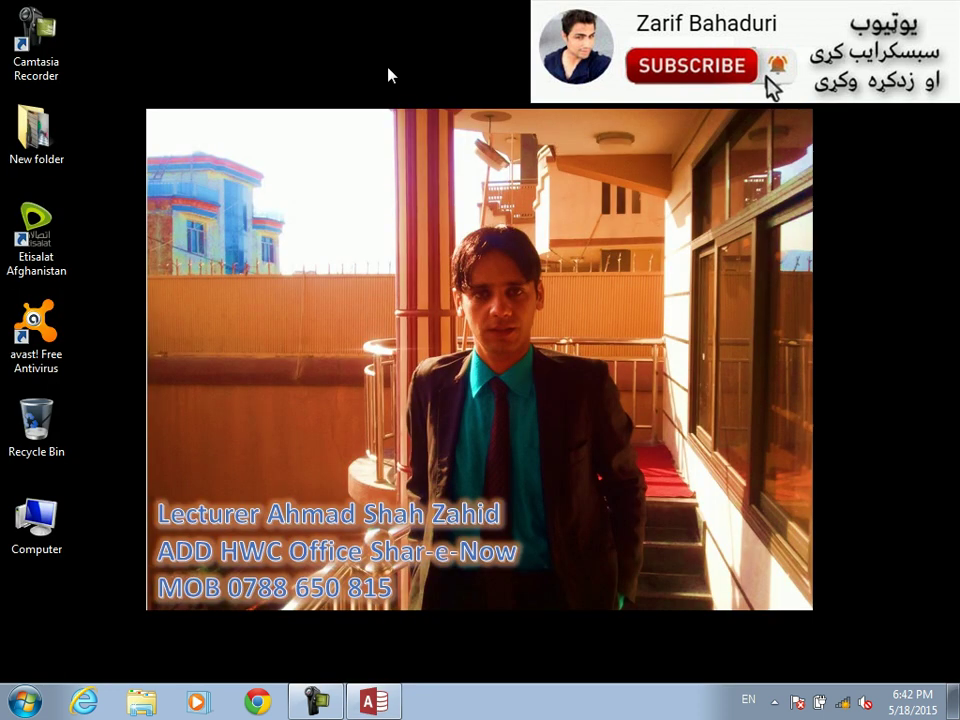
Open Computer and go into the Public (D:) drive
double_click(38, 520)
key("p")
key("Return")
Find Univeristy_database in the D: listing and open it in Access
key("a")
key("d")
key("e")
key("z")
key("v")
key("u")
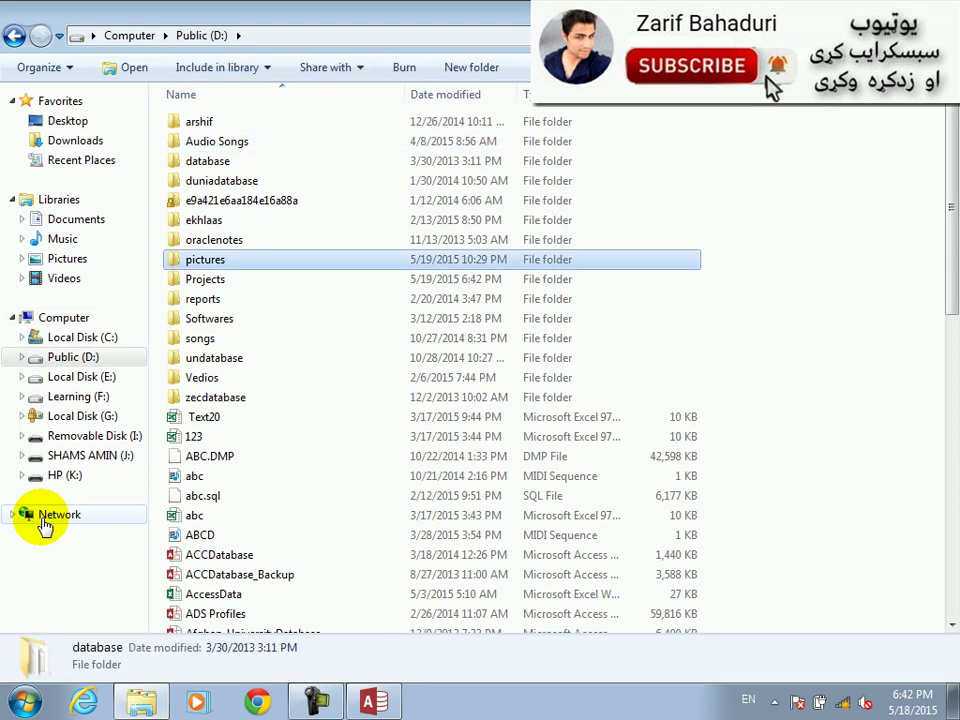
key("s")
key("s")
key("u")
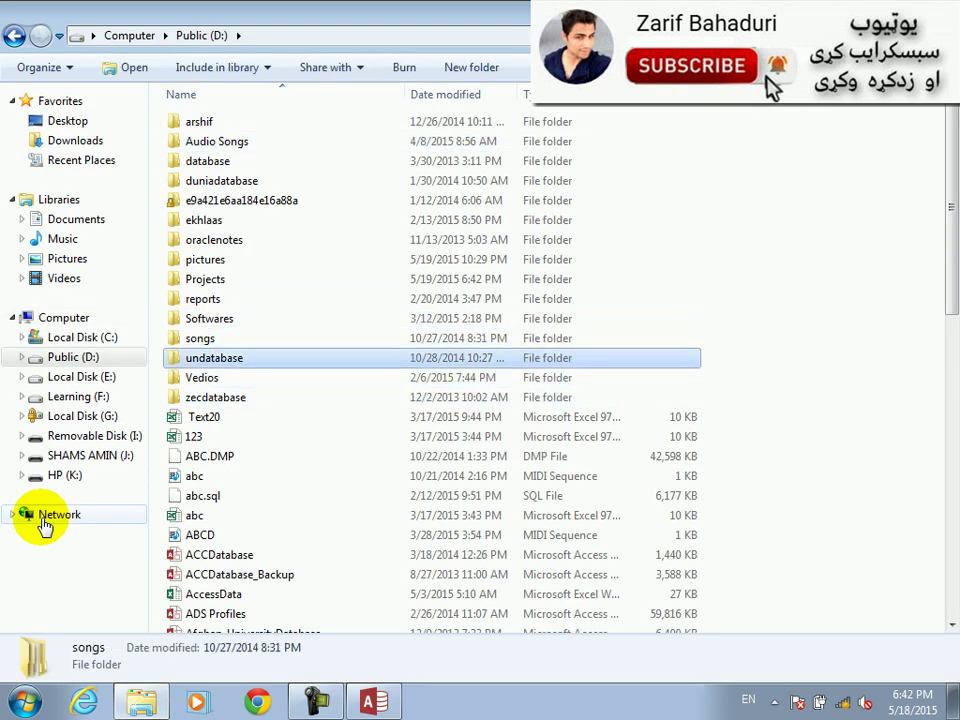
key("p")
key("p")
key("e")
key("d")
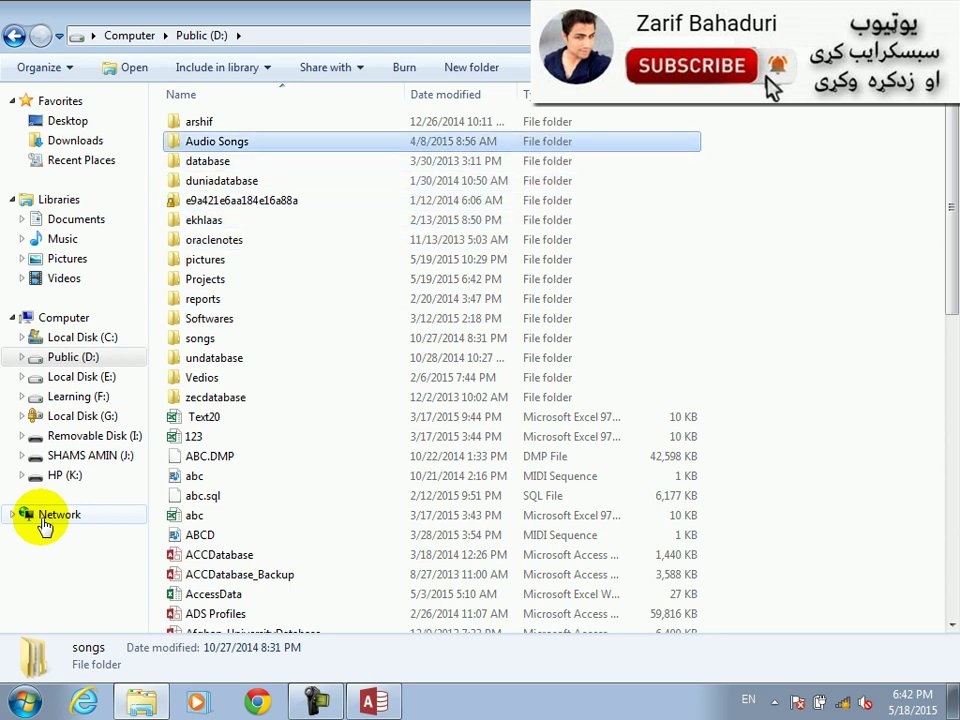
key("d")
key("s")
key("v")
key("z")
key("t")
key("a")
key("a")
key("d")
key("u")
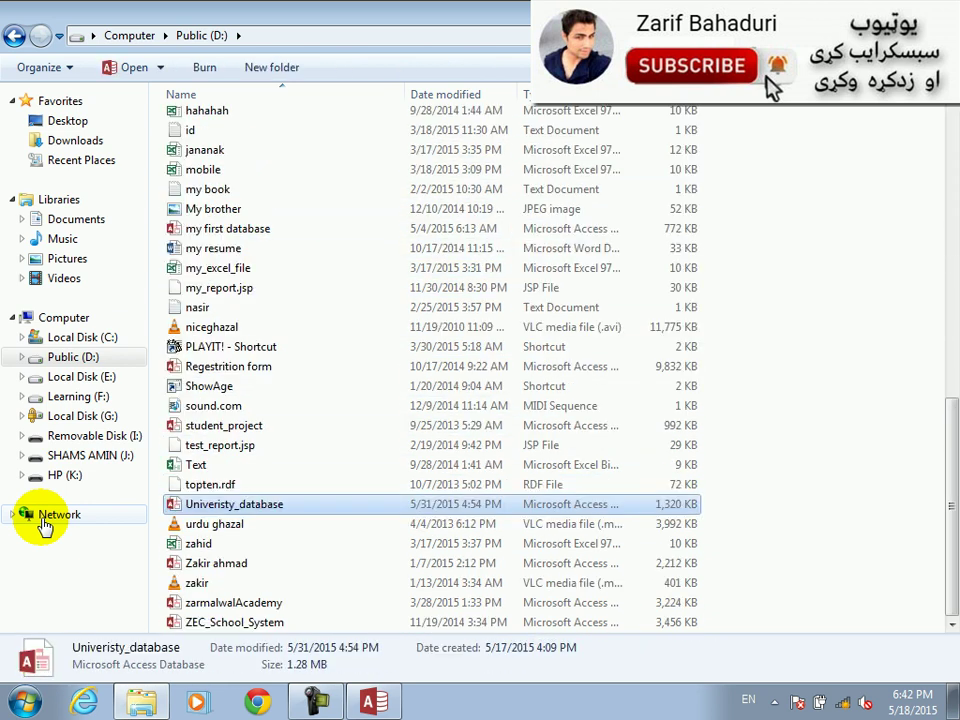
key("Return")
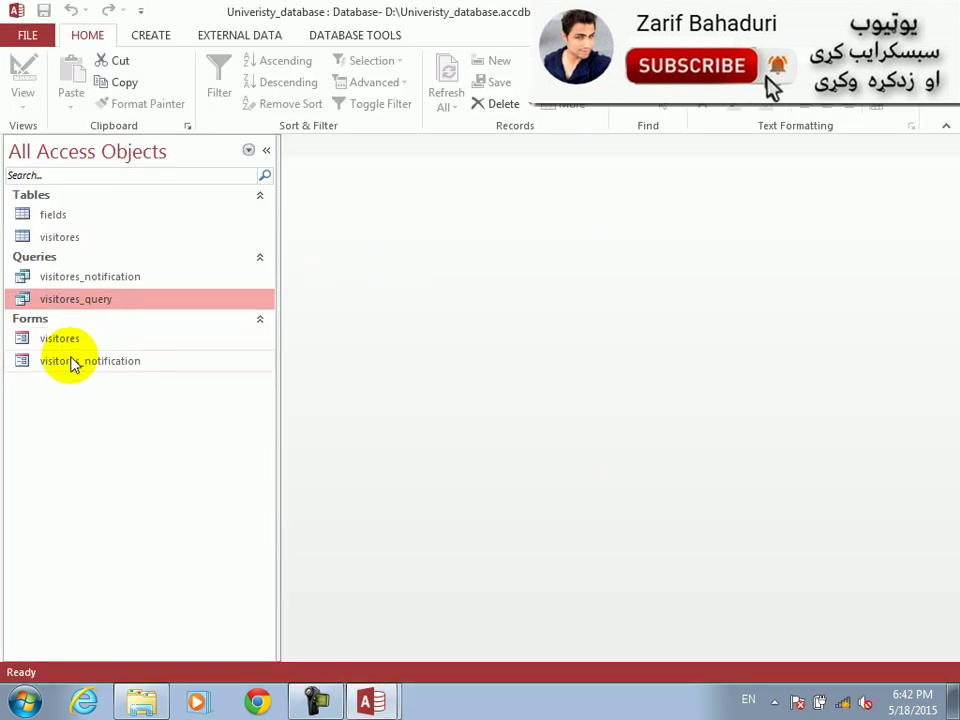
Open the visitores form, pick the between date comparison and view the visitor totals summary
double_click(60, 340)
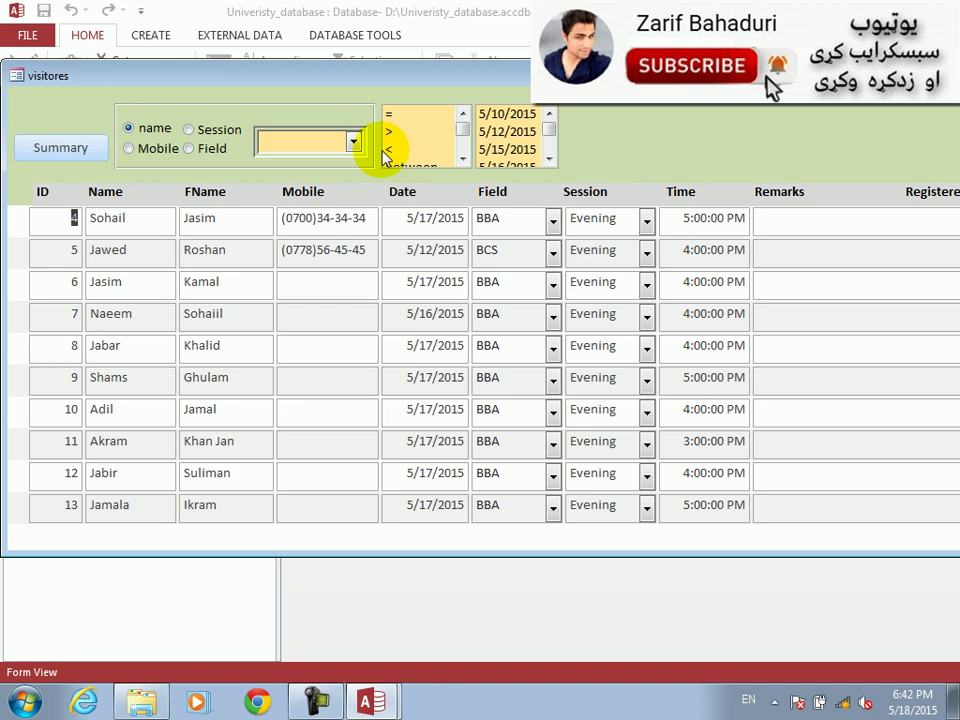
left_click_drag(553, 85, 541, 308)
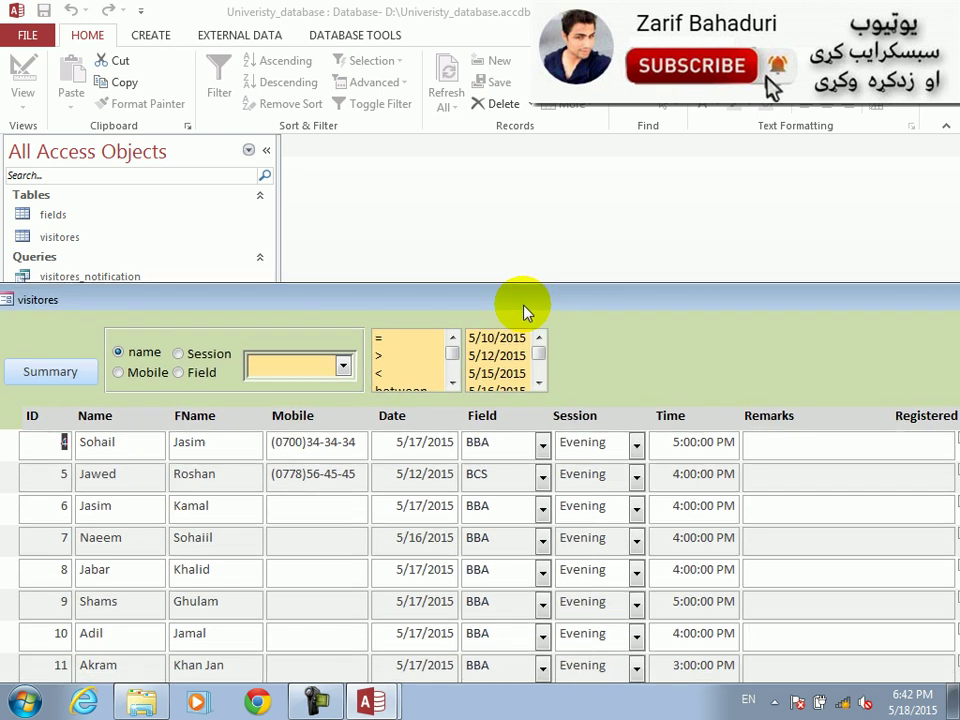
left_click(433, 389)
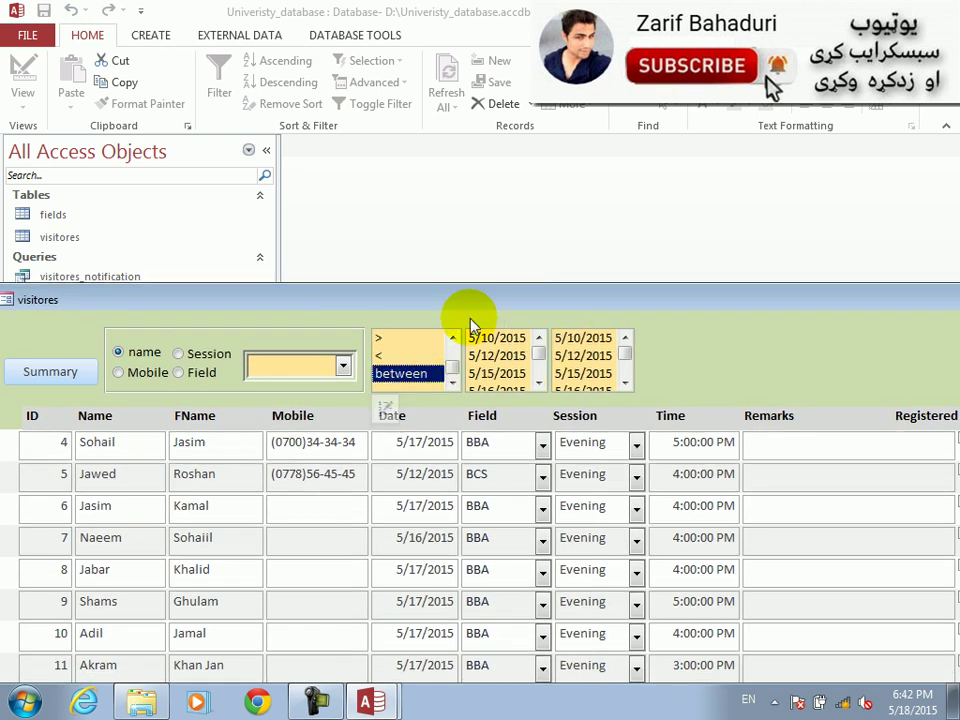
left_click_drag(474, 296, 575, 236)
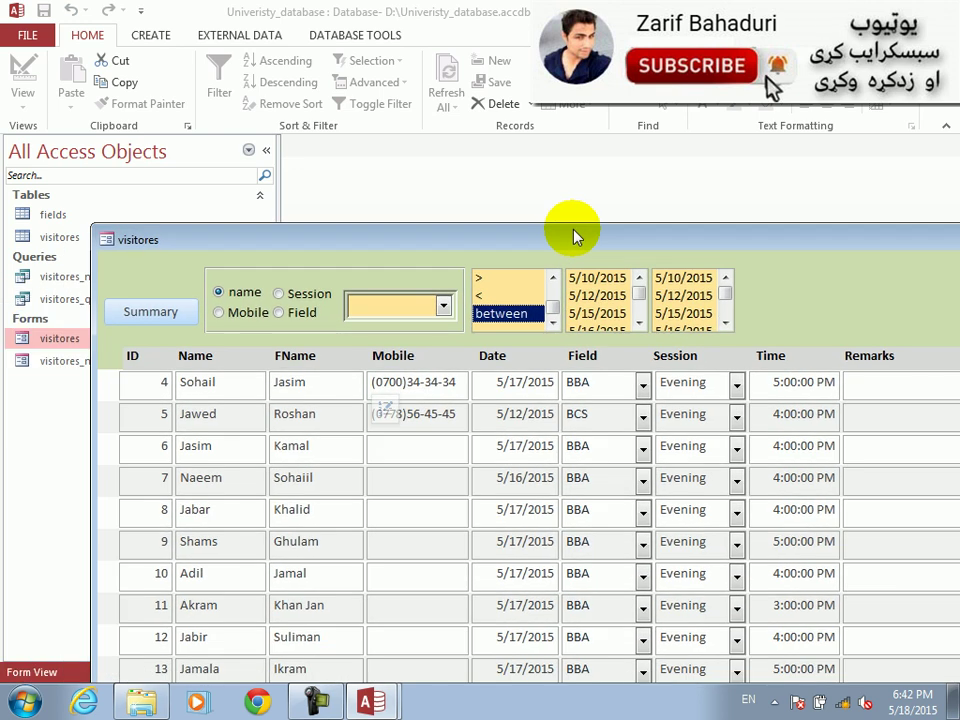
left_click(145, 311)
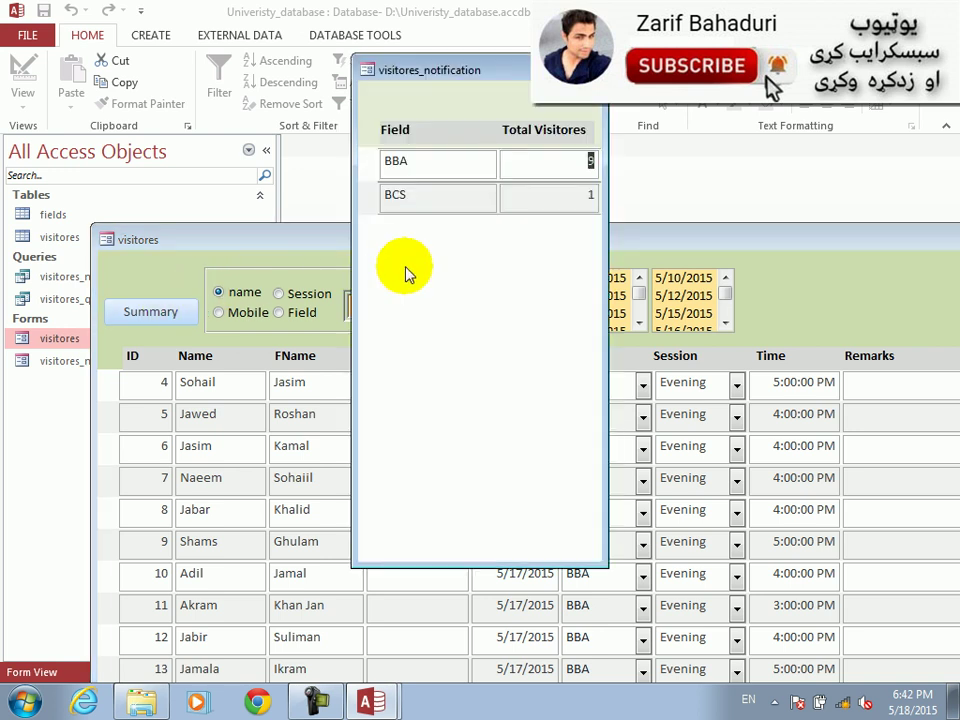
left_click(592, 69)
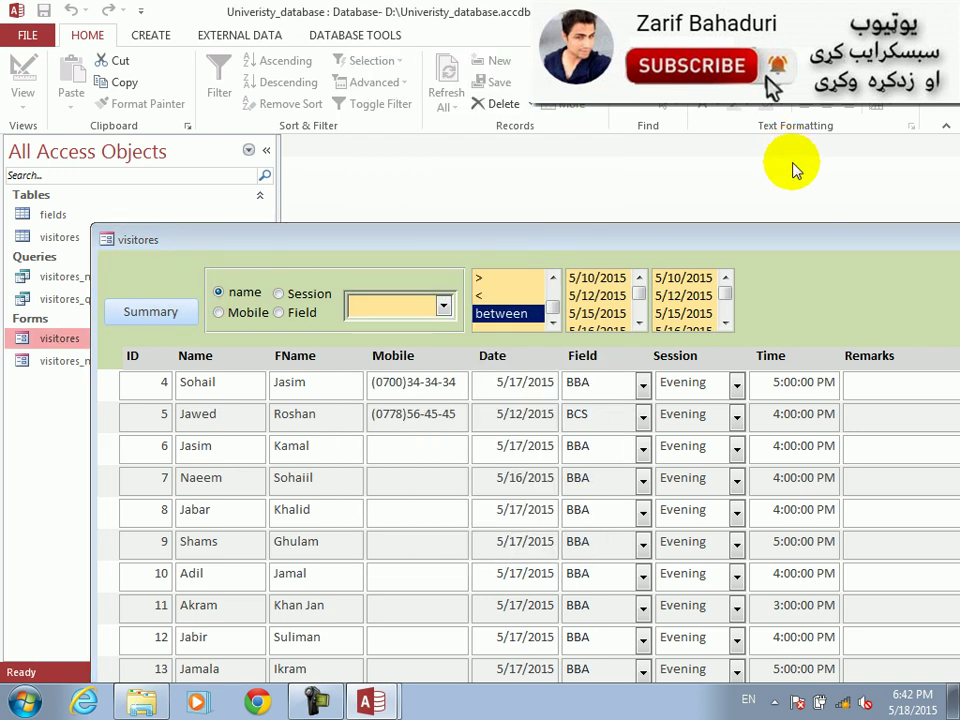
Check record 4's Field choices (BCS, BBA, LLB, MEDICAL) without changing BBA, then close the form
left_click_drag(800, 230, 690, 225)
left_click(531, 378)
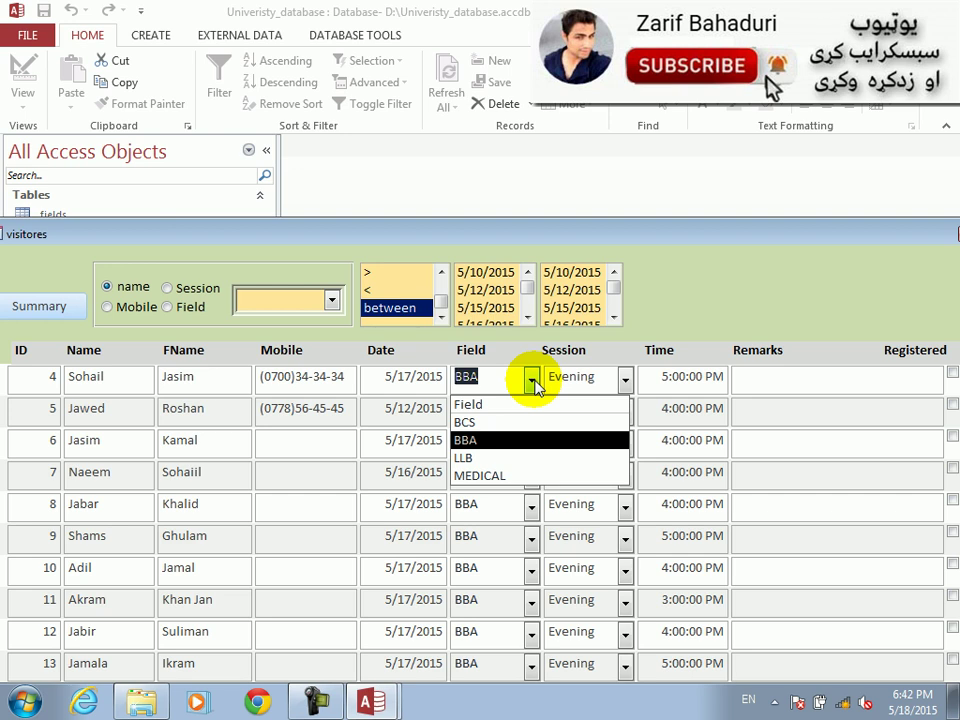
left_click(531, 379)
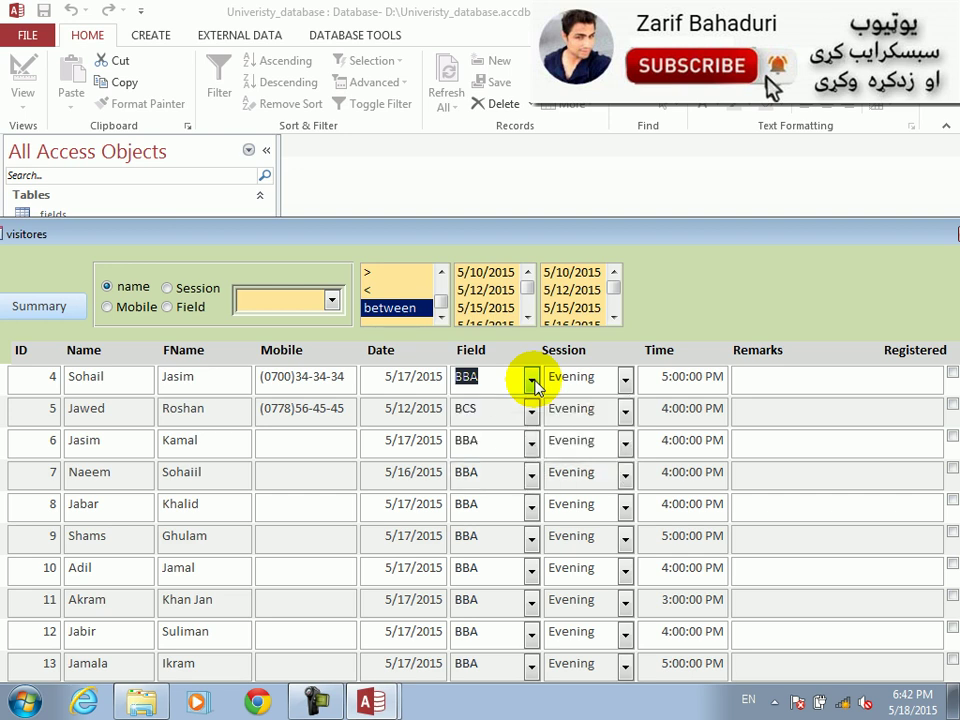
left_click_drag(816, 238, 666, 260)
left_click(822, 258)
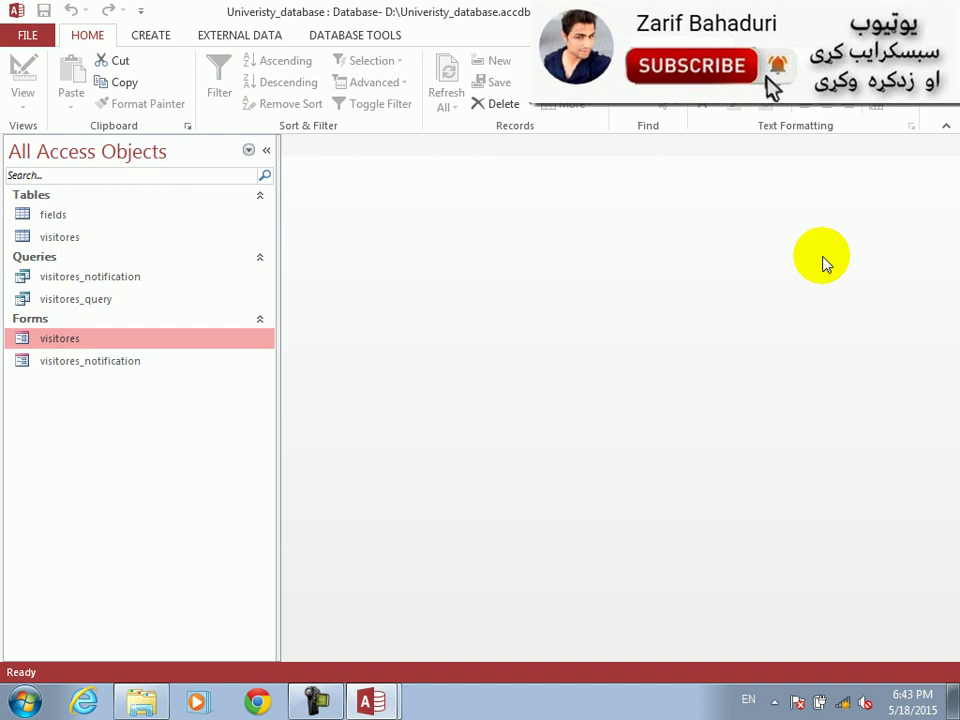
Add a new record 'Dancing' to the fields table and close it
double_click(68, 216)
key("Down")
key("Down")
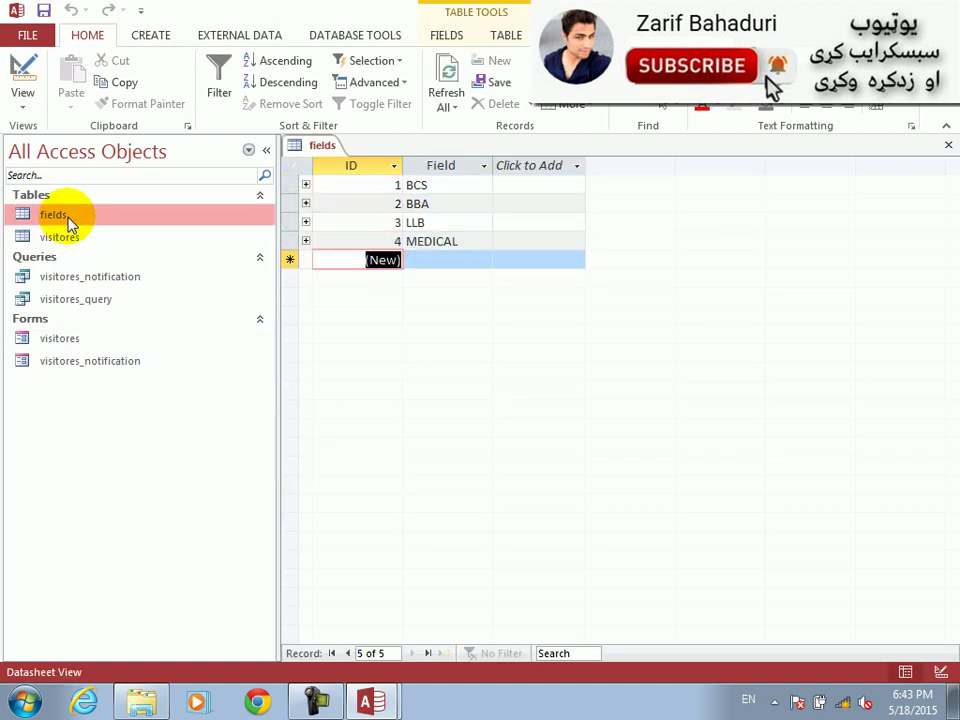
key("Tab")
key("Caps_Lock")
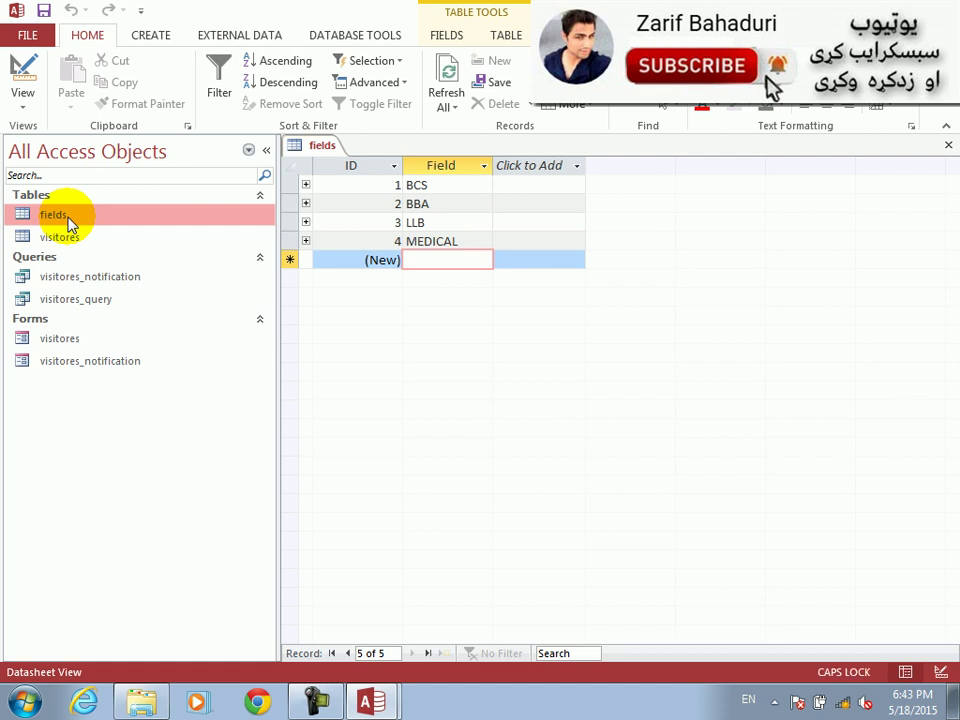
type("D")
key("Caps_Lock")
type("ancing")
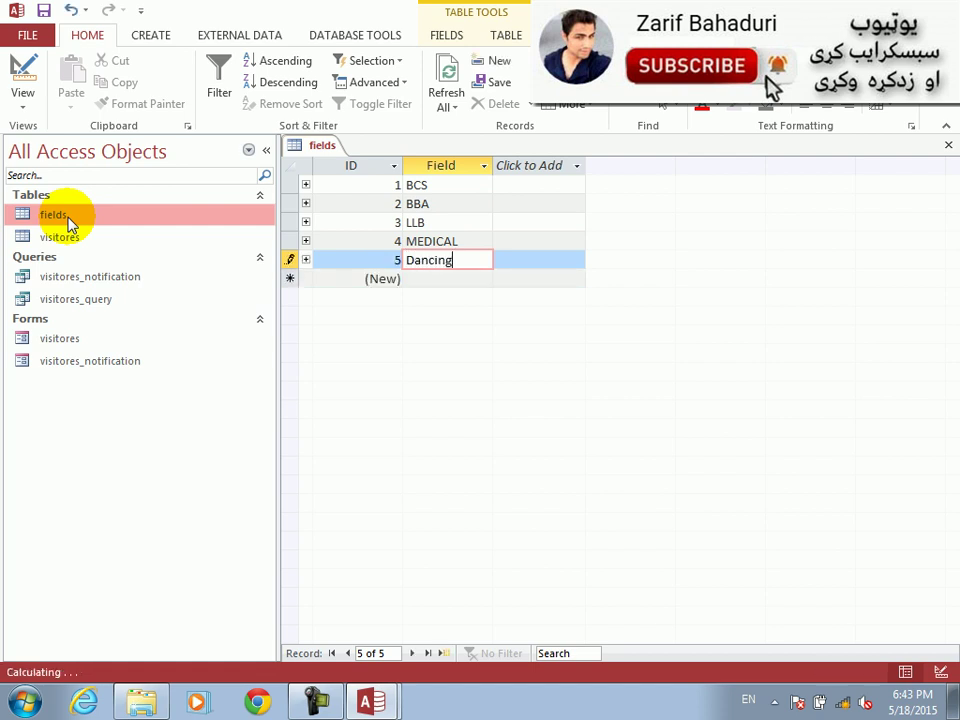
key("Return")
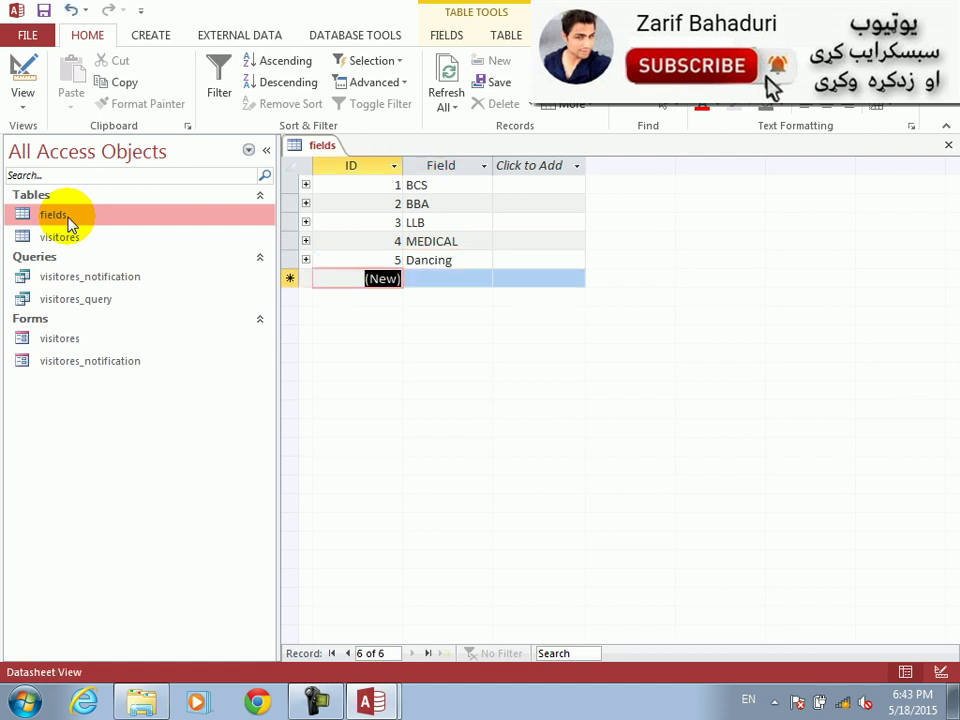
left_click(66, 215)
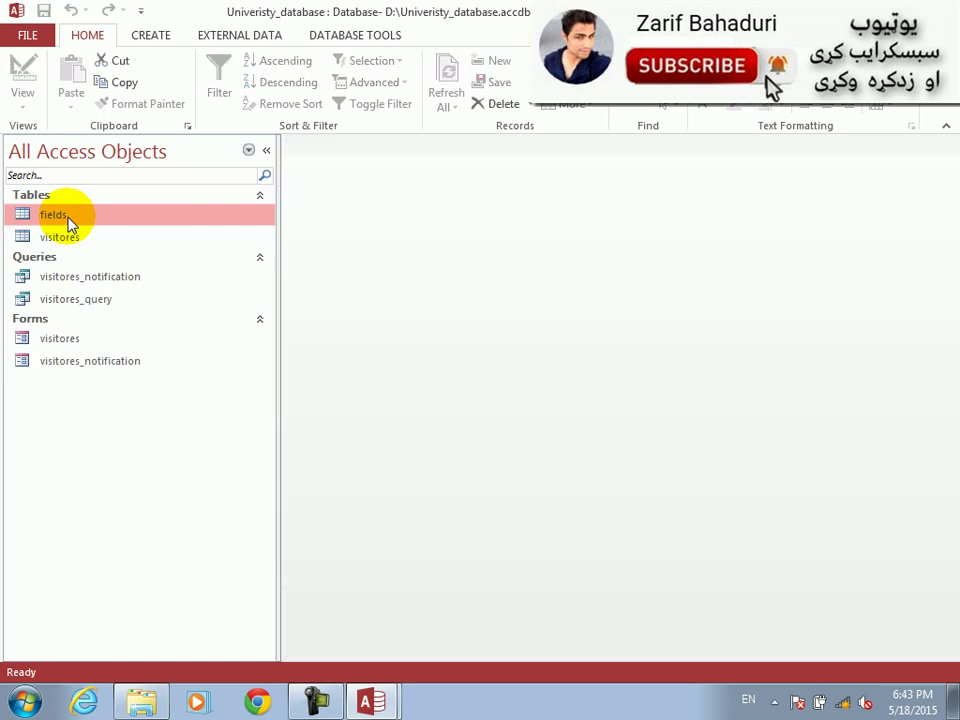
Reopen the visitores form, confirm Dancing appears among the Field choices, and close it
double_click(47, 338)
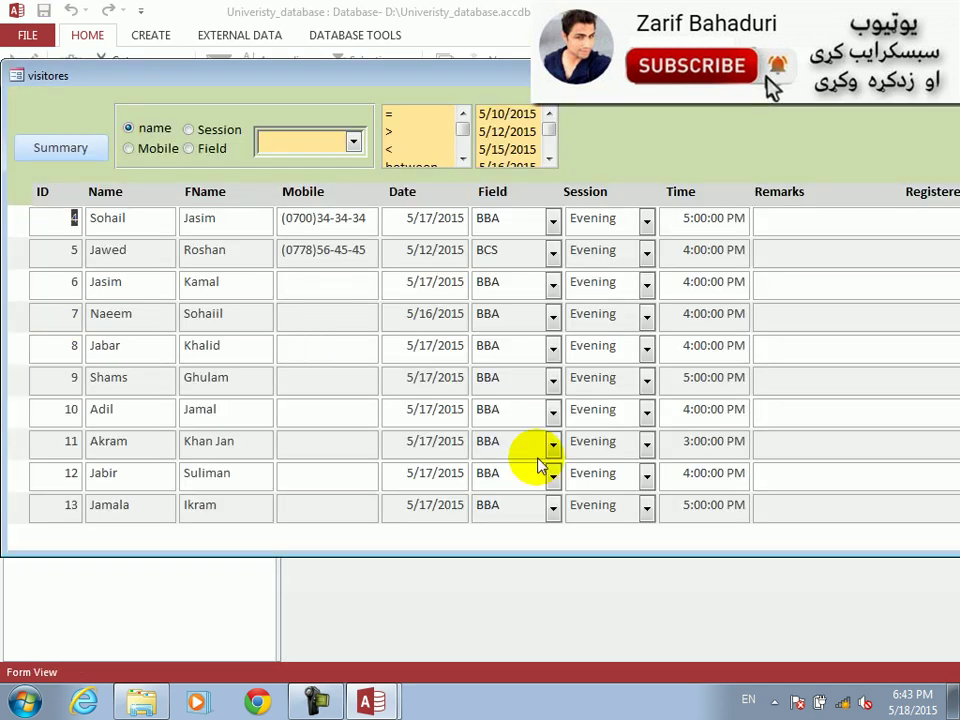
left_click(552, 509)
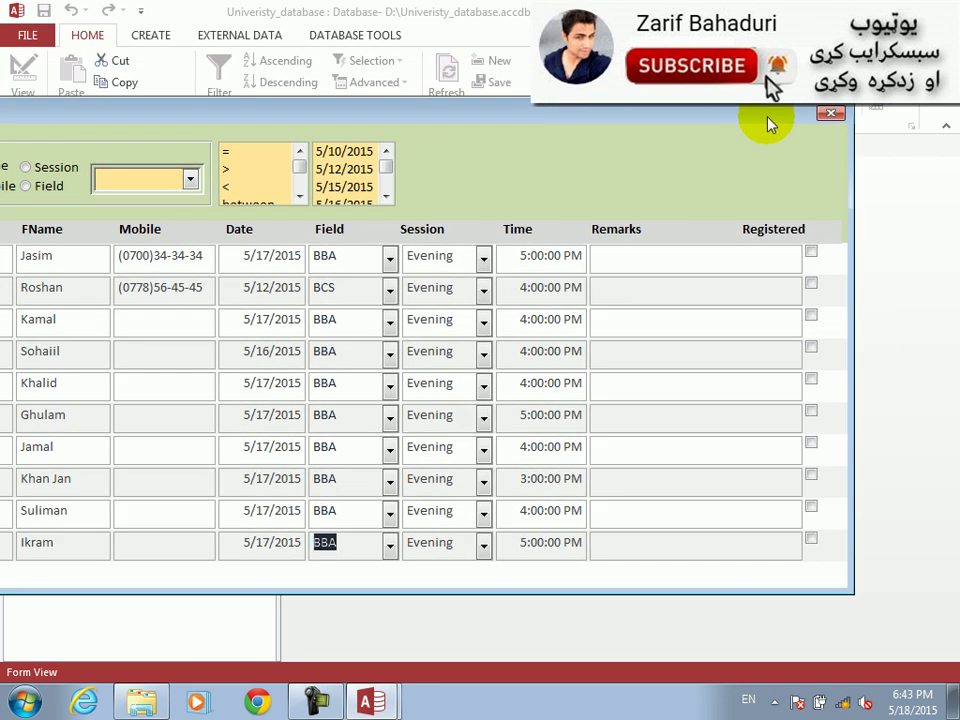
left_click_drag(928, 78, 765, 115)
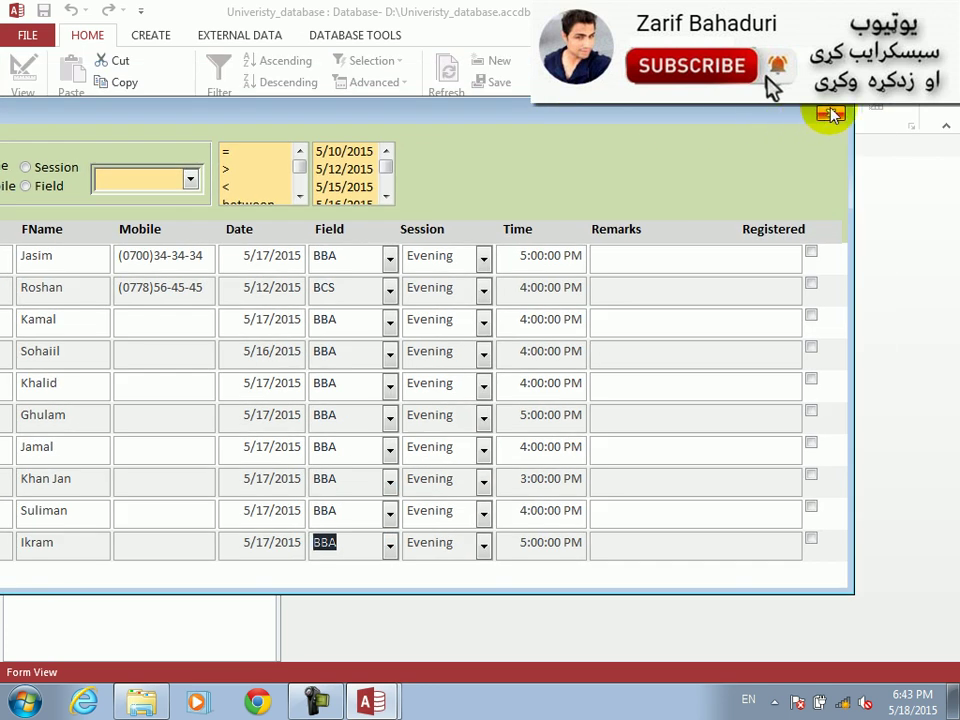
left_click(828, 113)
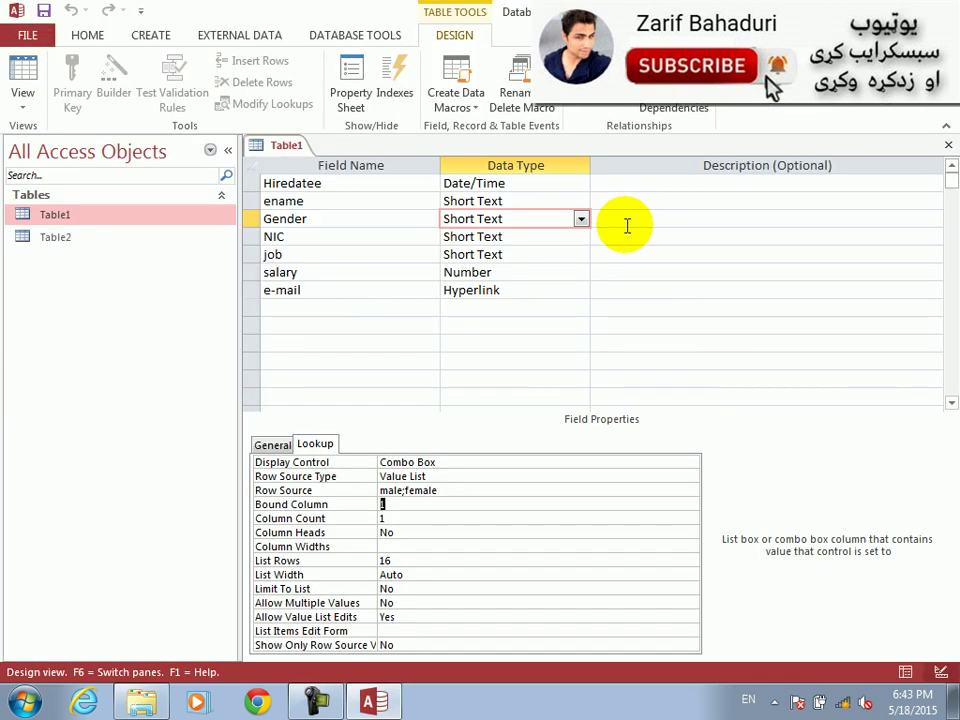
Check Gender's male;female value list, then insert a field named Province above NIC
left_click(312, 490)
left_click(478, 492)
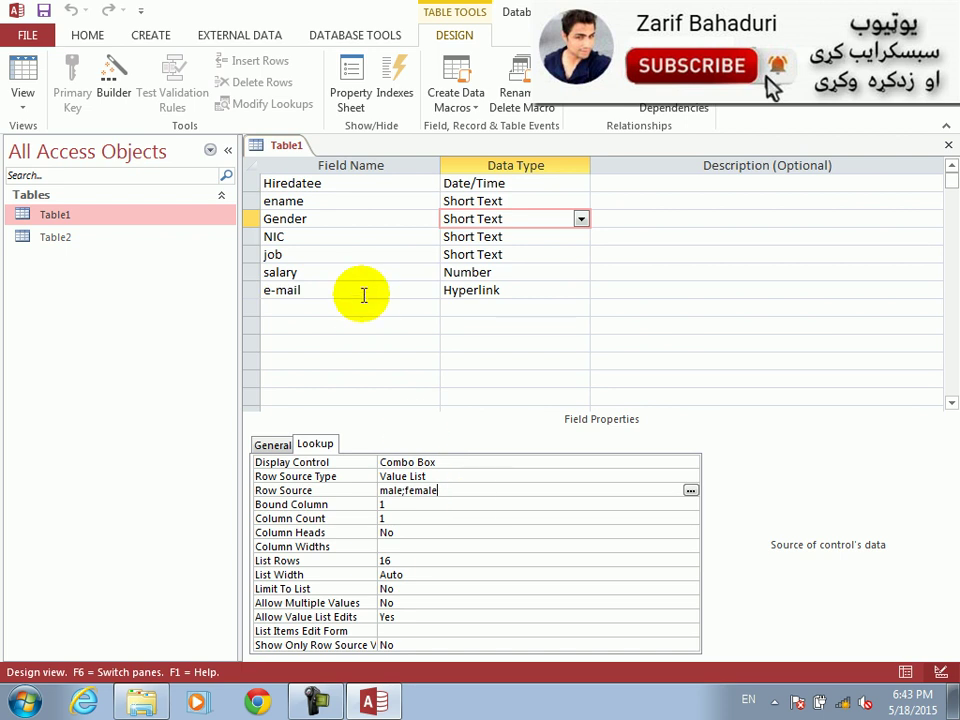
left_click(294, 237)
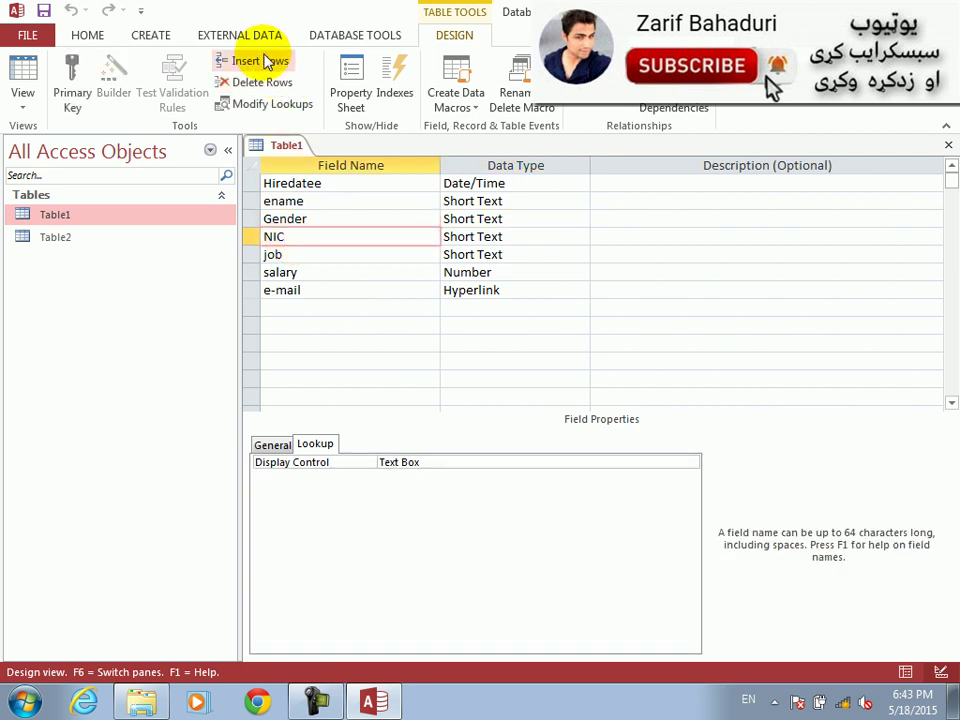
left_click(268, 62)
type("Province")
key("Tab")
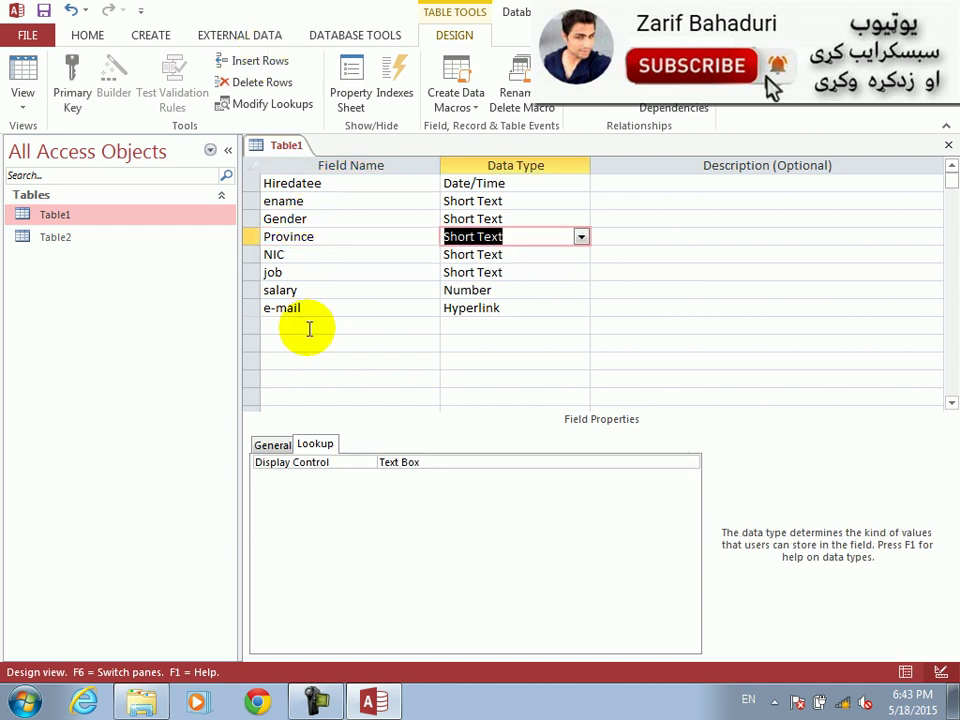
Set Province's Display Control to Combo Box, leaving Row Source Type as Table/Query
double_click(318, 463)
double_click(320, 464)
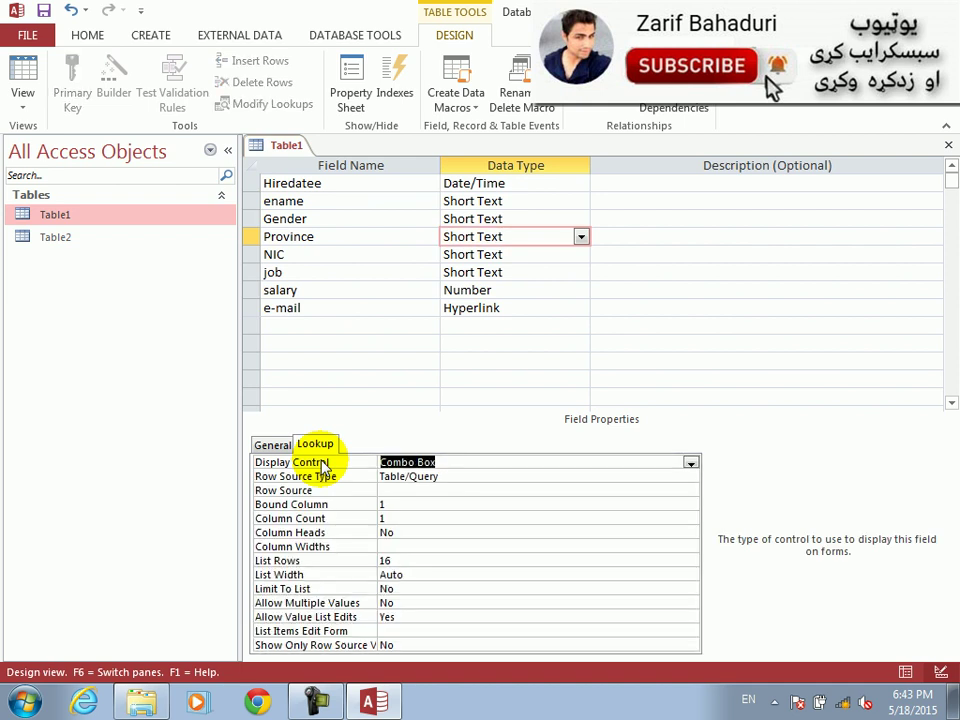
left_click(531, 478)
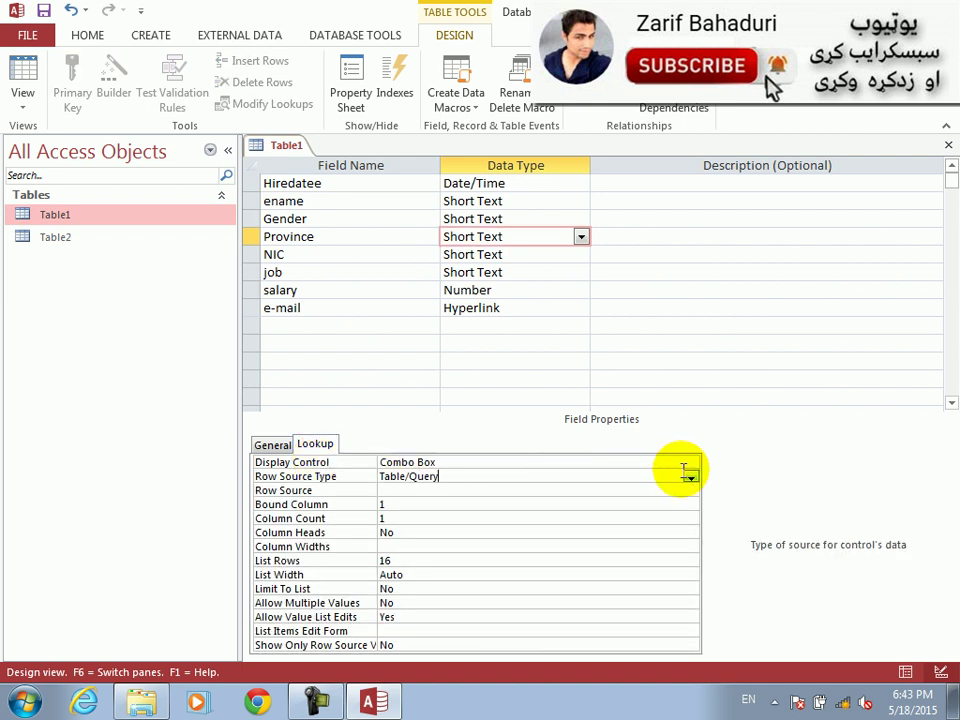
left_click(690, 477)
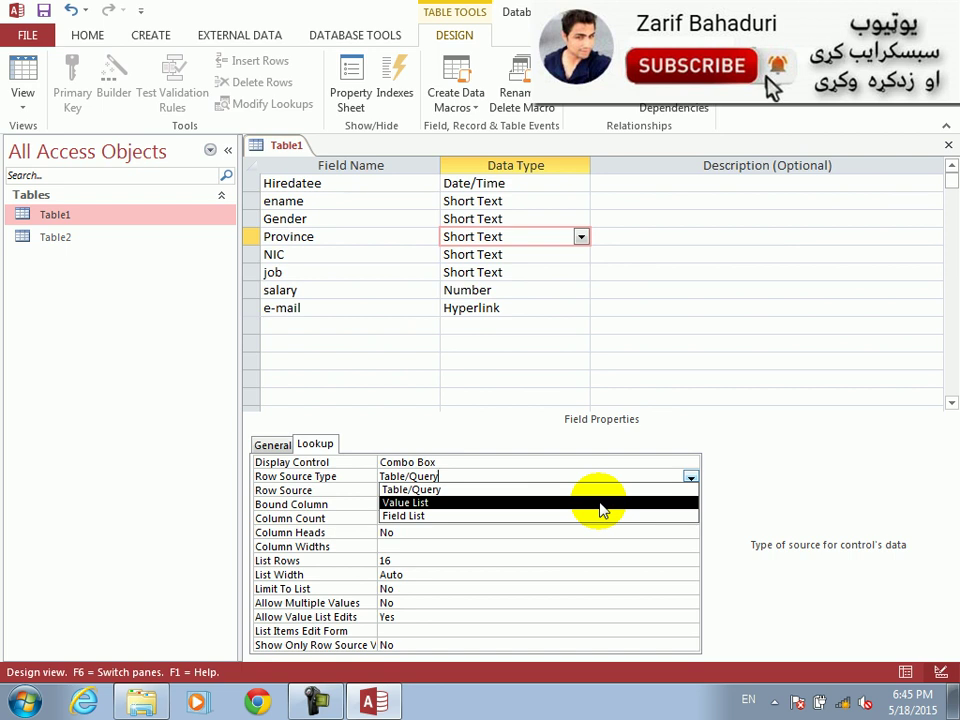
left_click(690, 476)
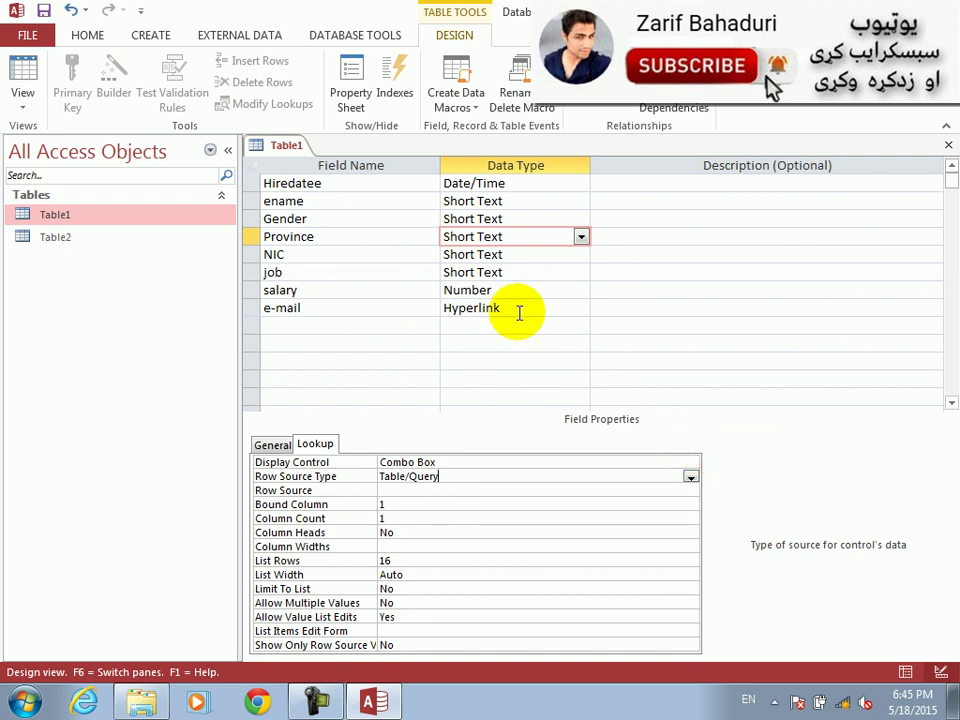
left_click(311, 250)
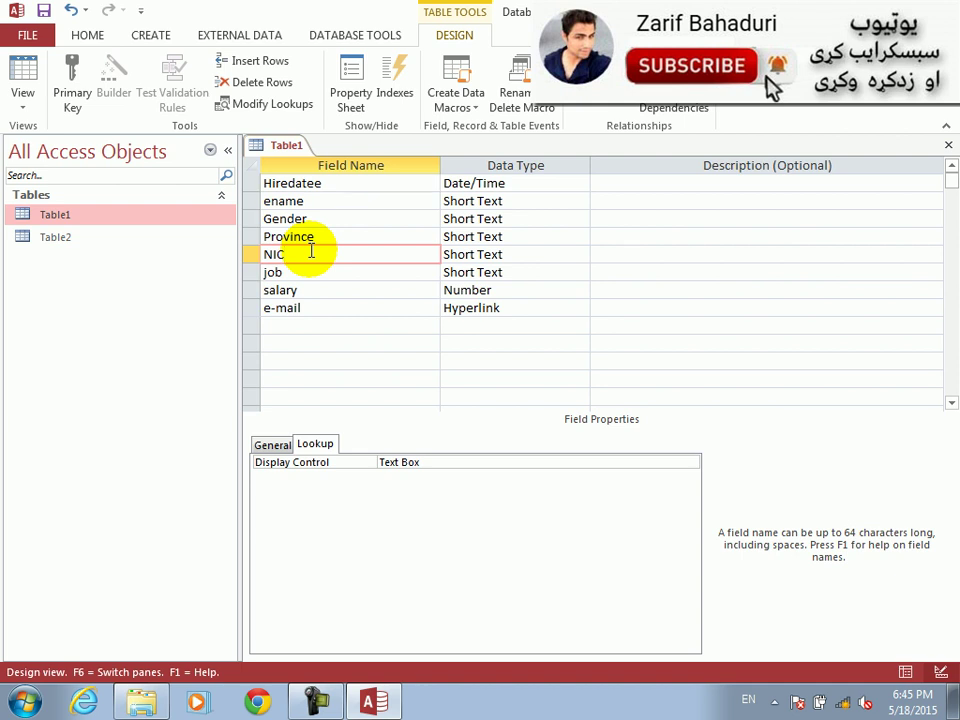
Insert a Short Text field named age above NIC in Table1
left_click(260, 61)
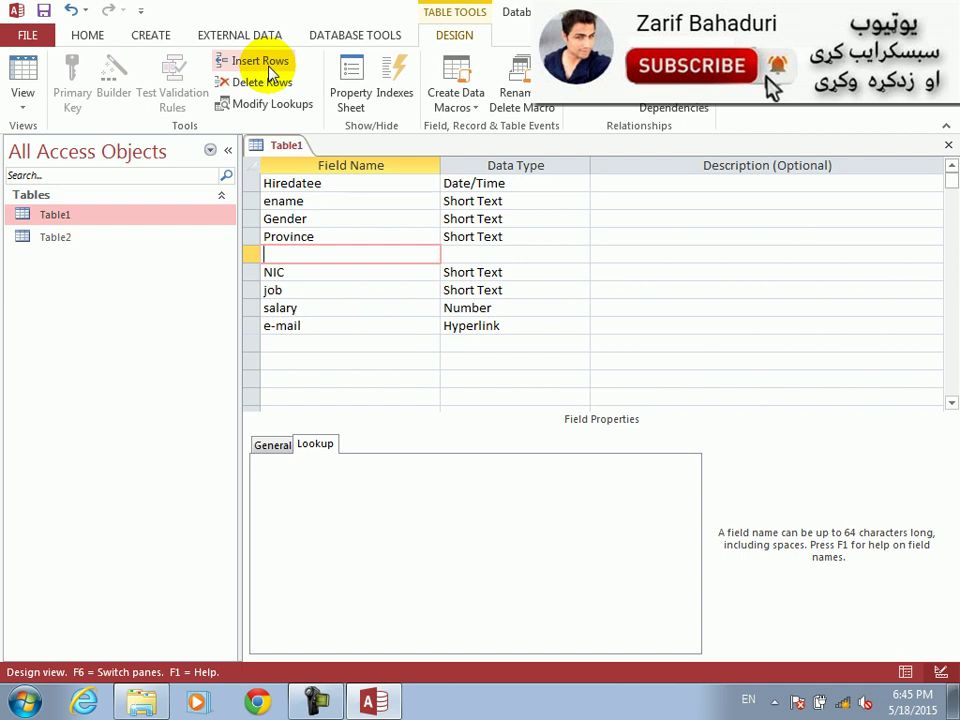
type("age")
key("Tab")
key("shift+Tab")
key("Tab")
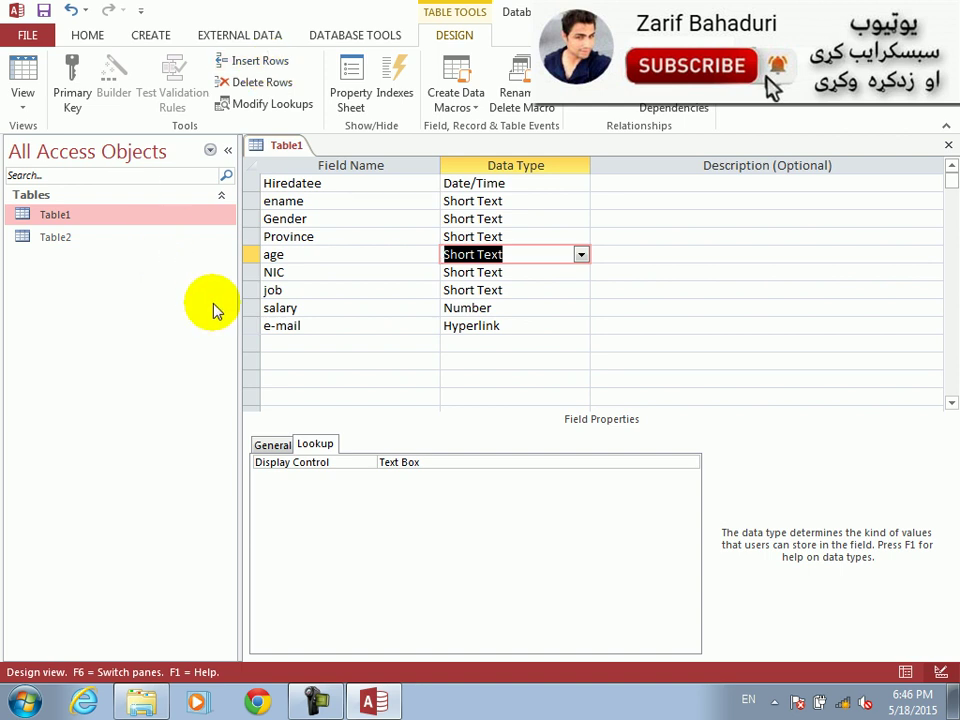
Make the age field display as a Combo Box, keeping Table/Query as Row Source Type
double_click(303, 465)
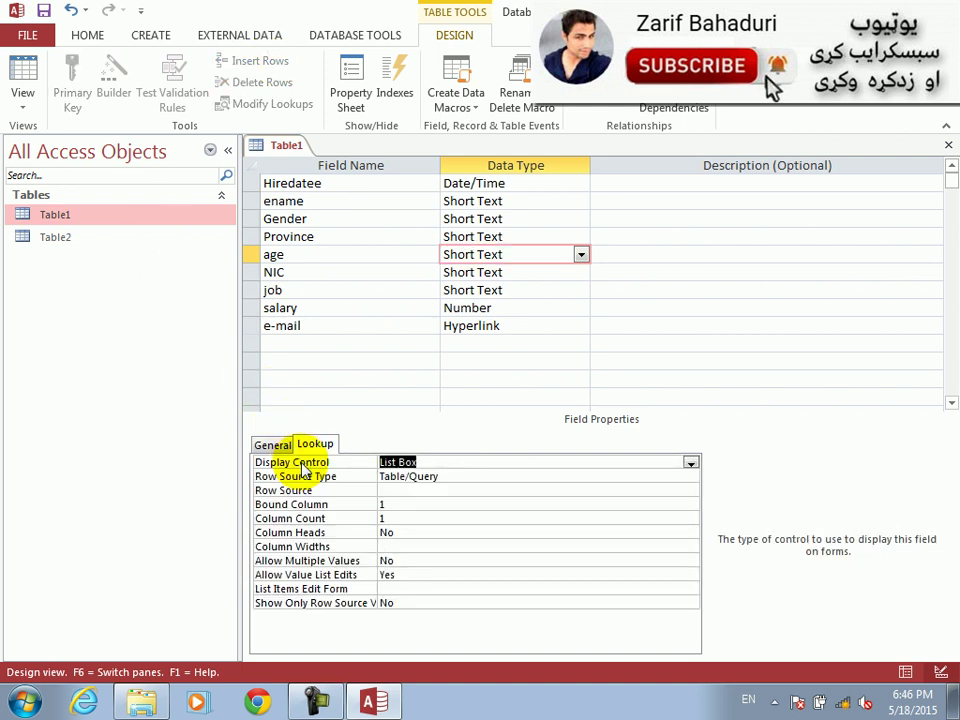
double_click(303, 465)
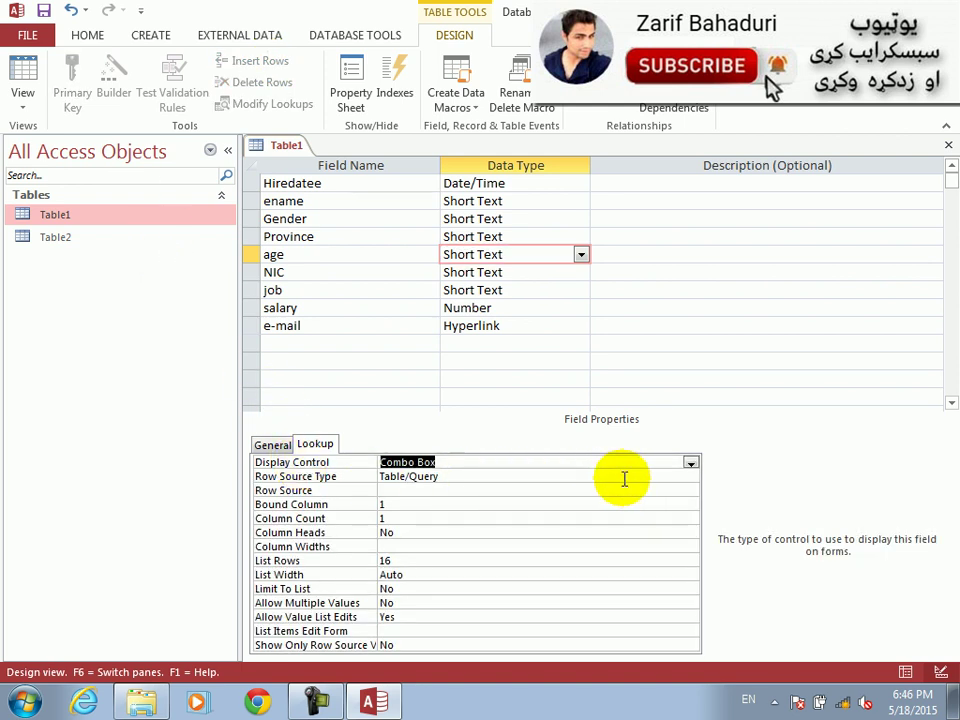
left_click(677, 478)
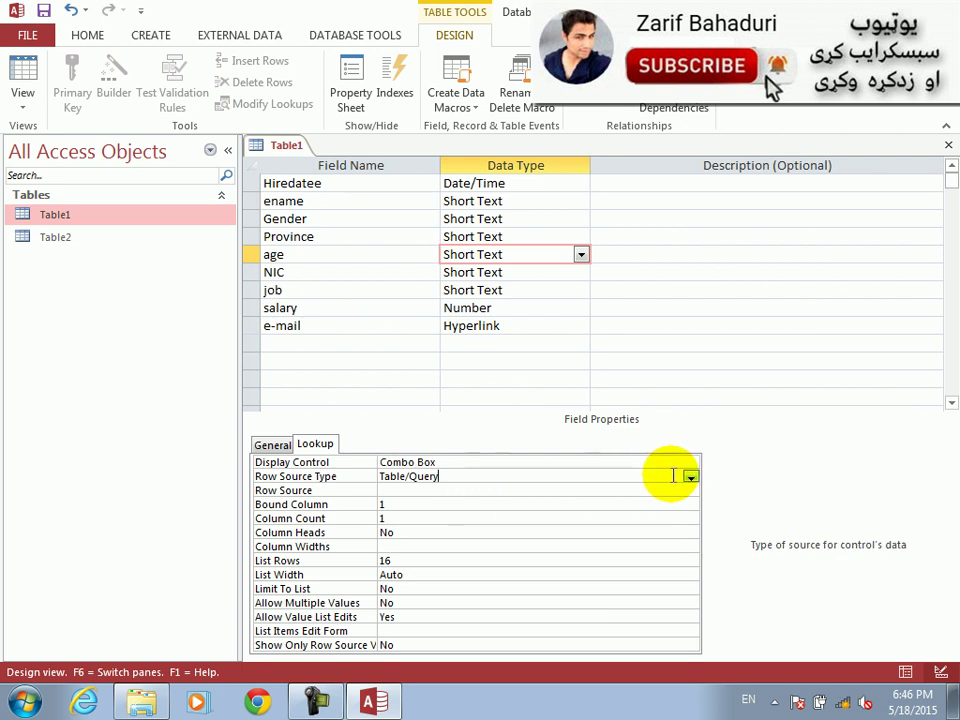
left_click(690, 477)
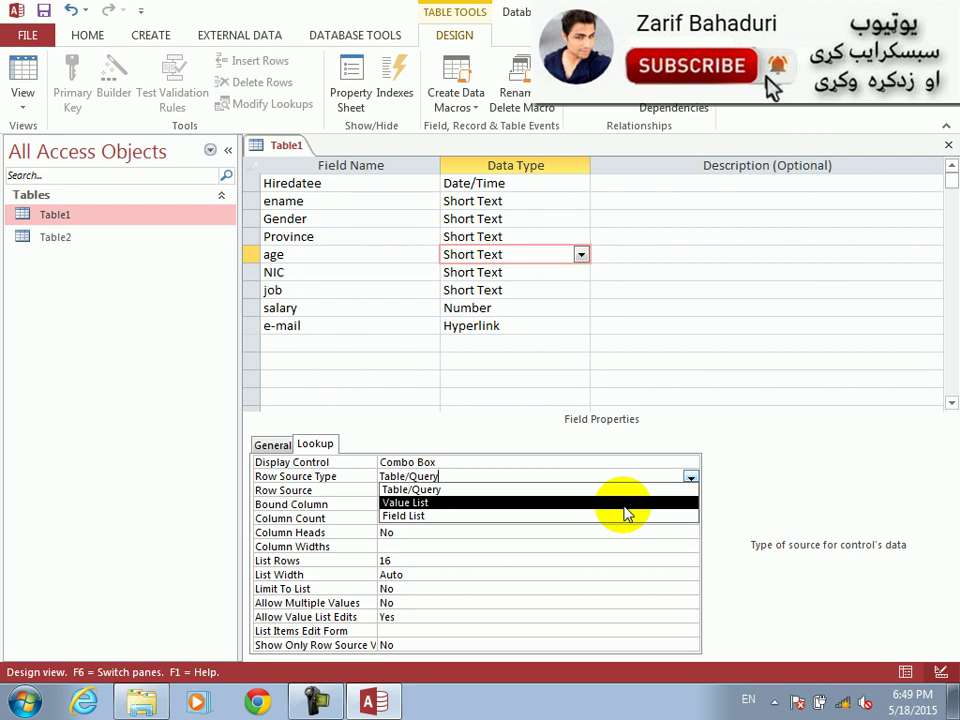
left_click(754, 439)
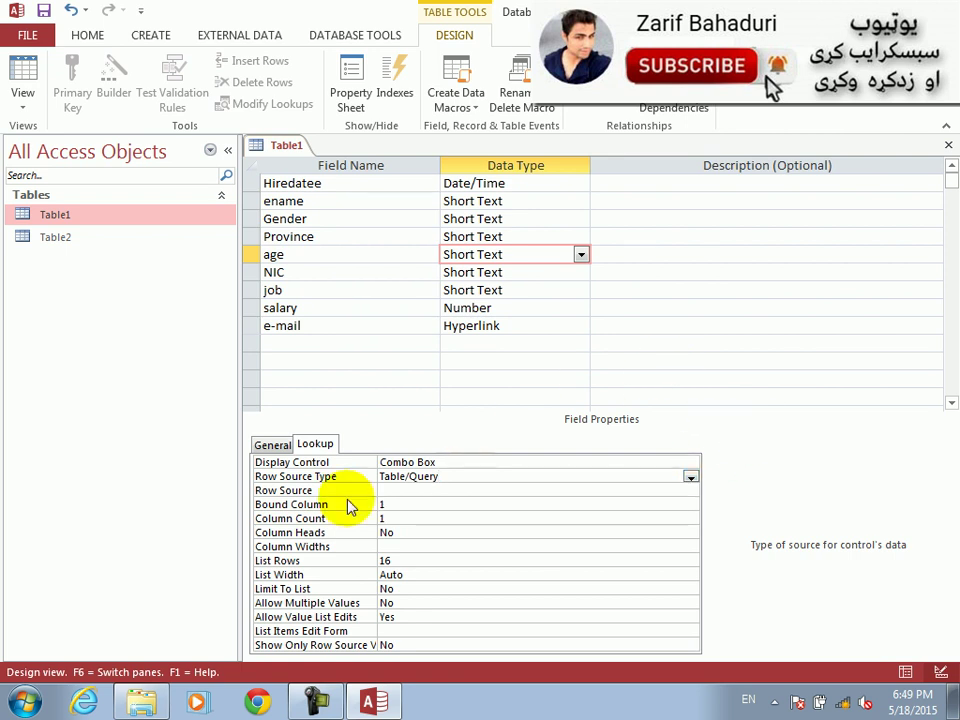
Launch Excel via the Start search, start a blank workbook and select cell F5
left_click(22, 703)
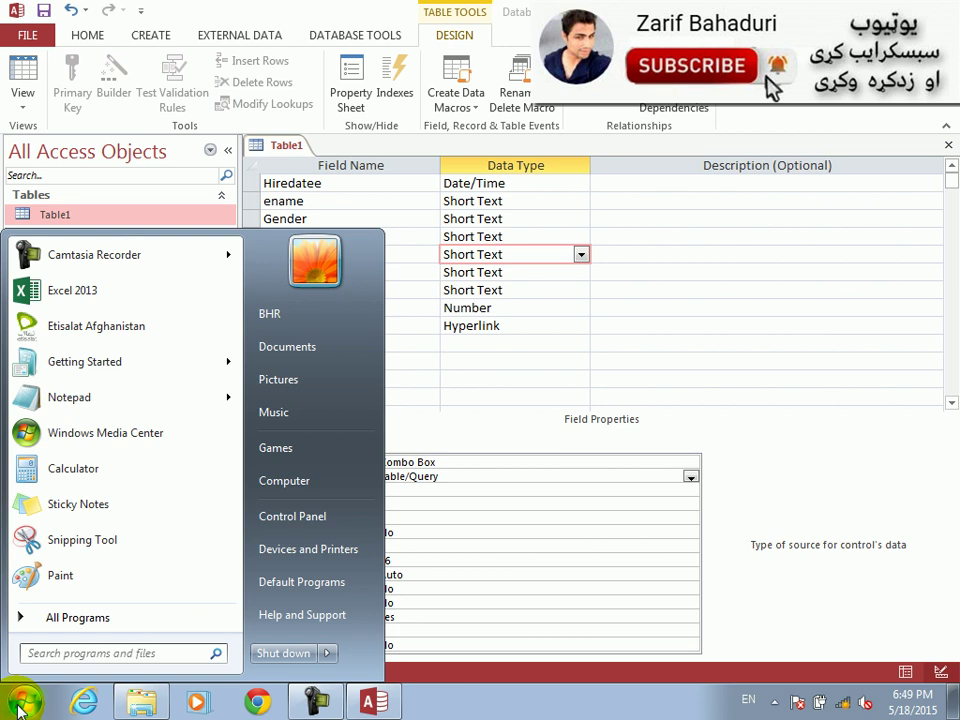
type("excel")
key("Return")
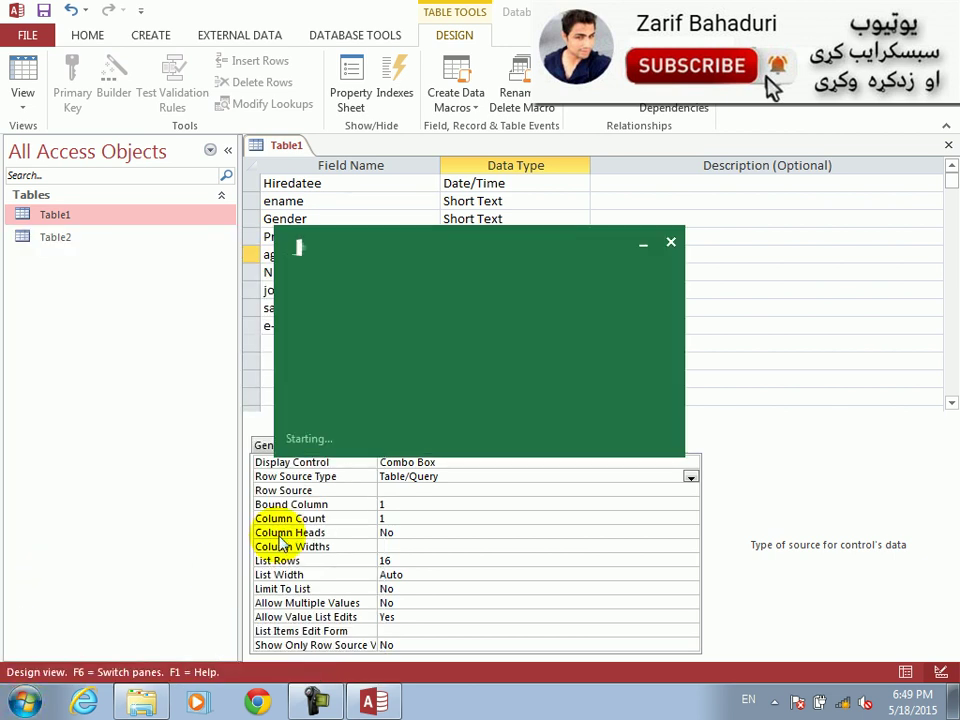
left_click(478, 322)
left_click(480, 240)
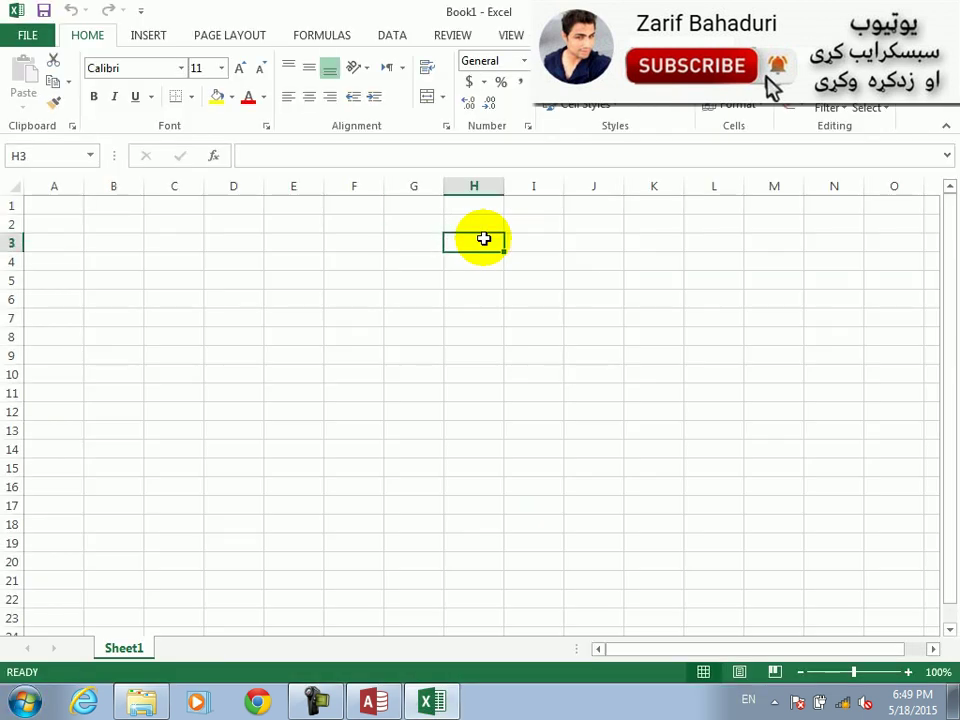
left_click(350, 276)
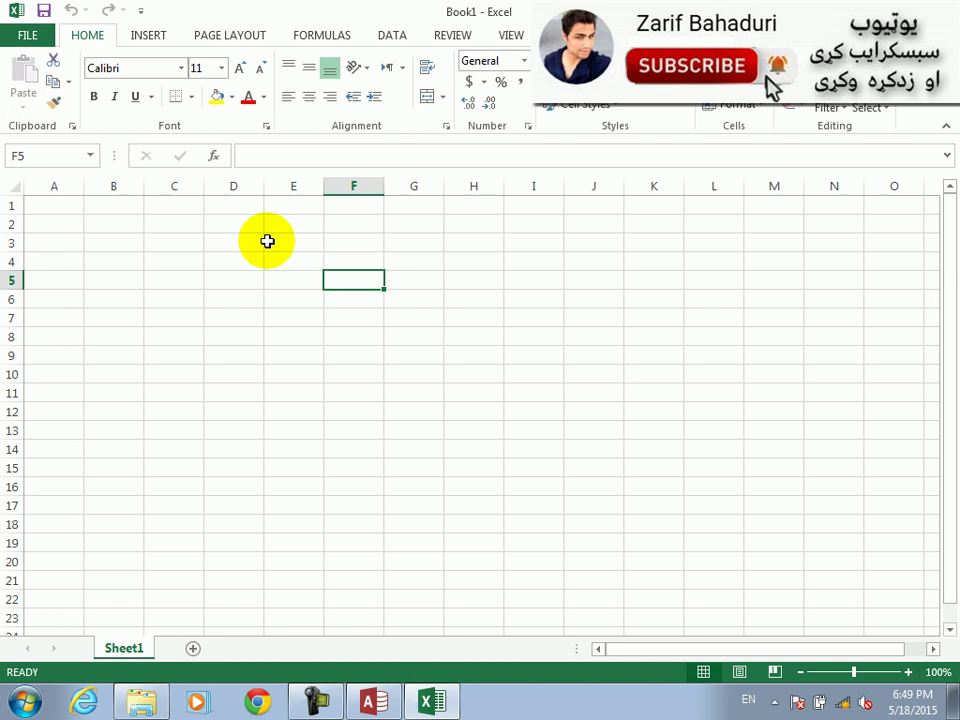
Set cell F5's font size to 20
left_click(221, 69)
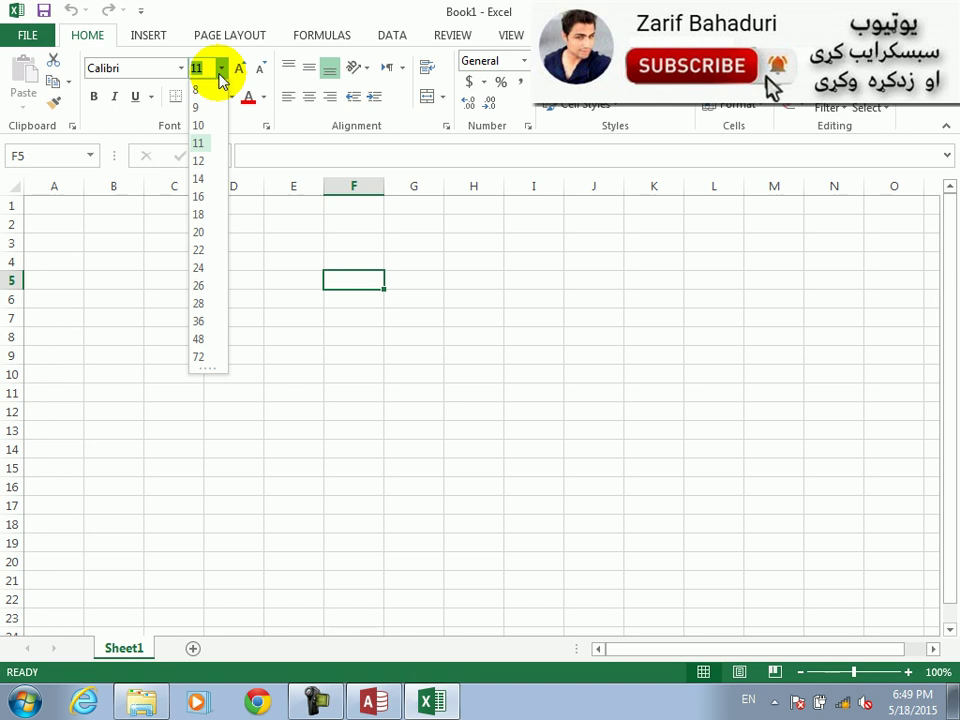
left_click(220, 72)
left_click(220, 70)
left_click(220, 72)
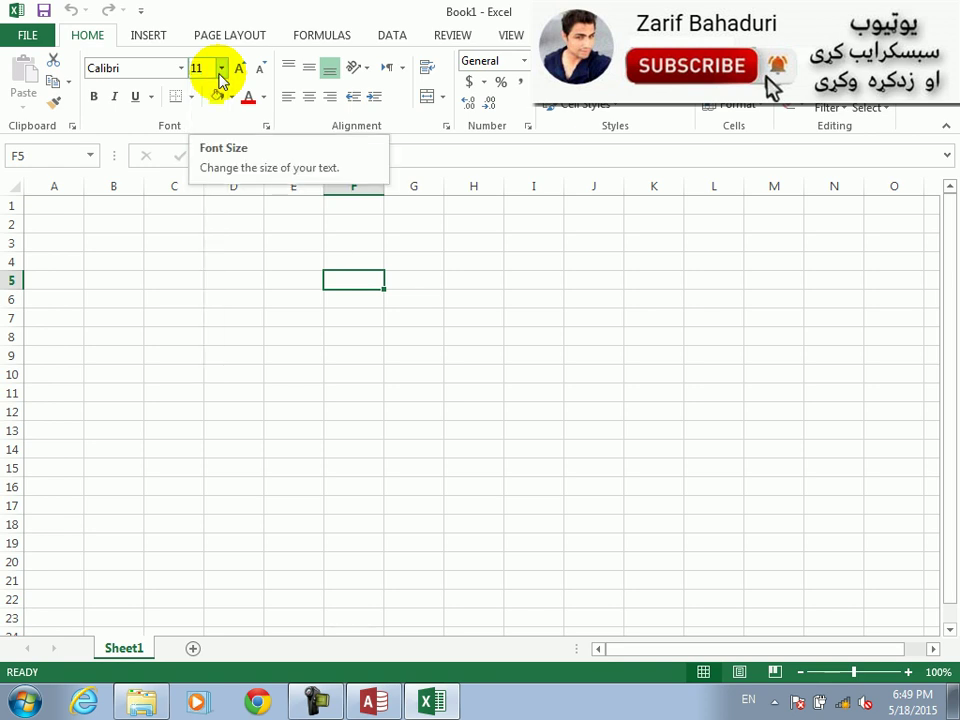
left_click(220, 72)
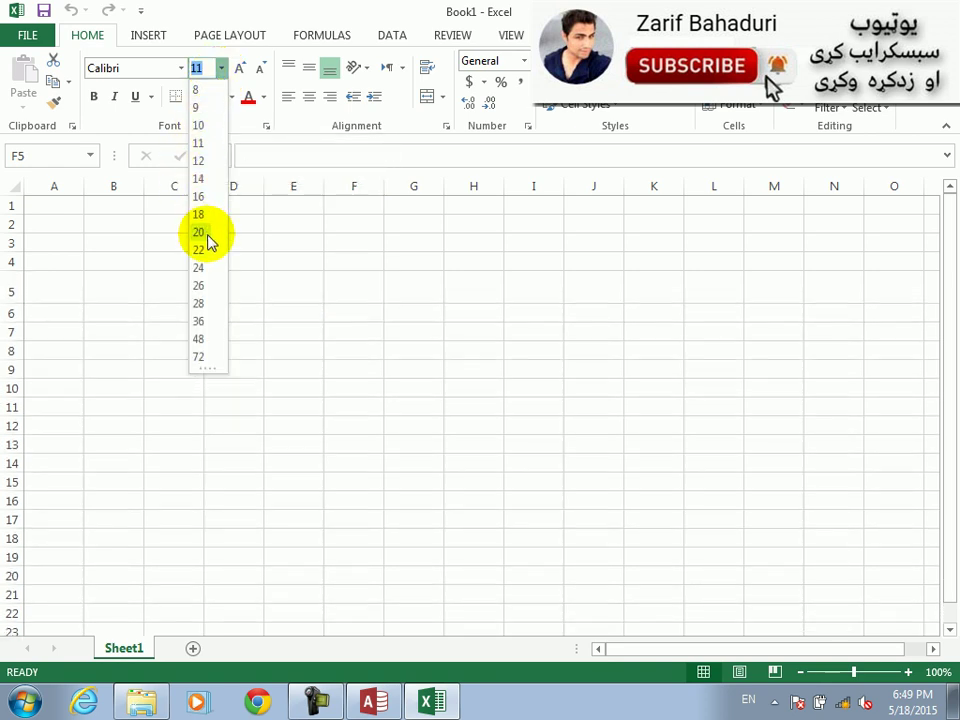
left_click(208, 236)
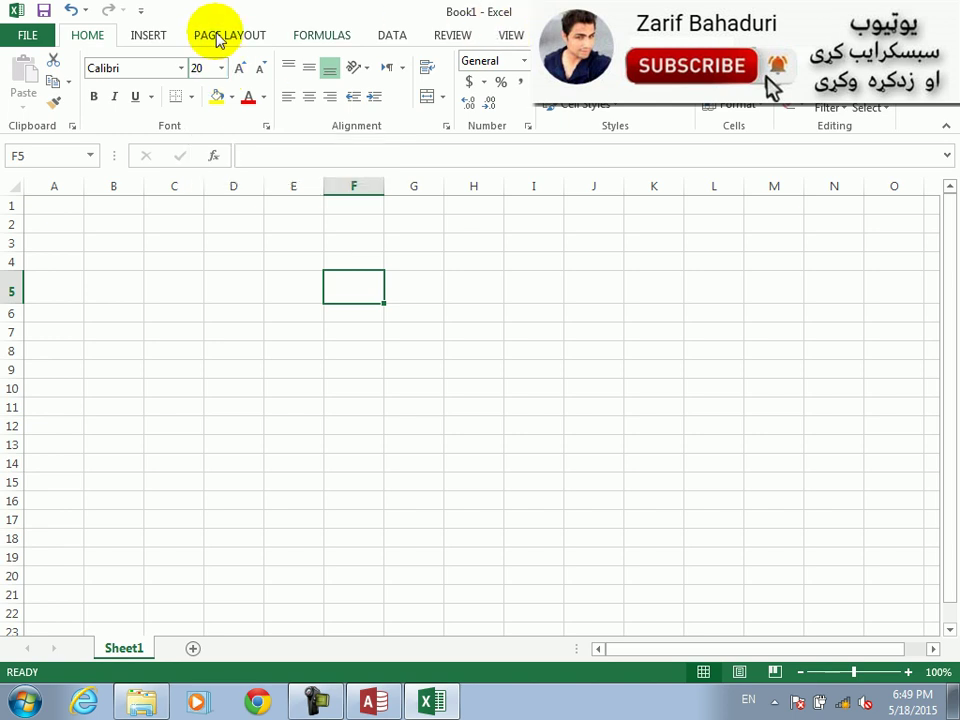
left_click(21, 34)
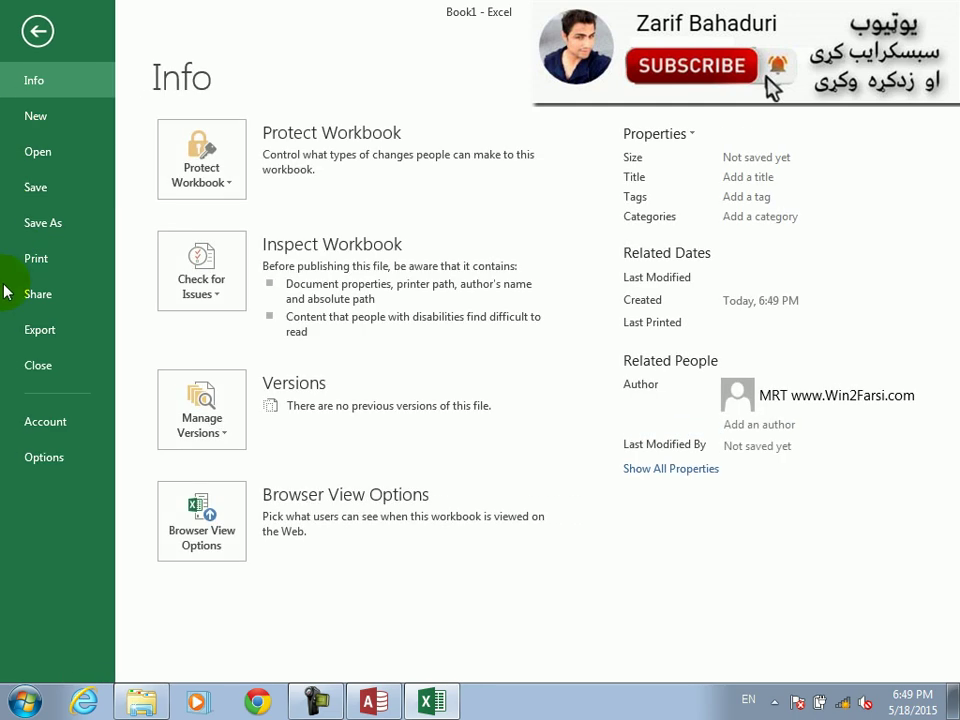
Review Excel Options' General, Formulas and Save pages, then cancel without changes
left_click(38, 458)
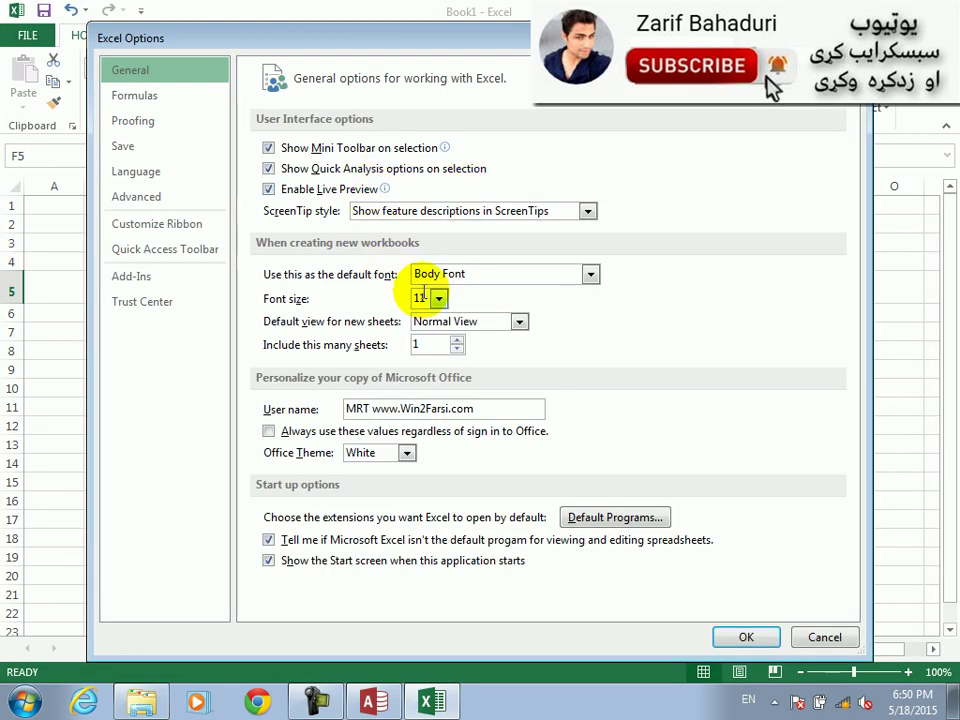
left_click(439, 299)
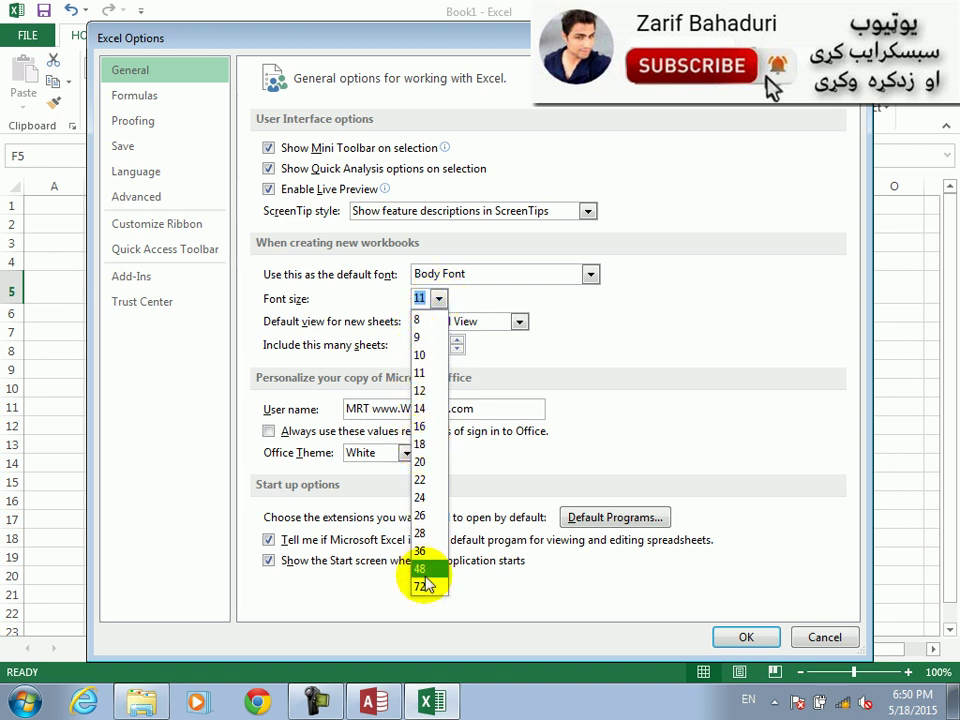
left_click(598, 388)
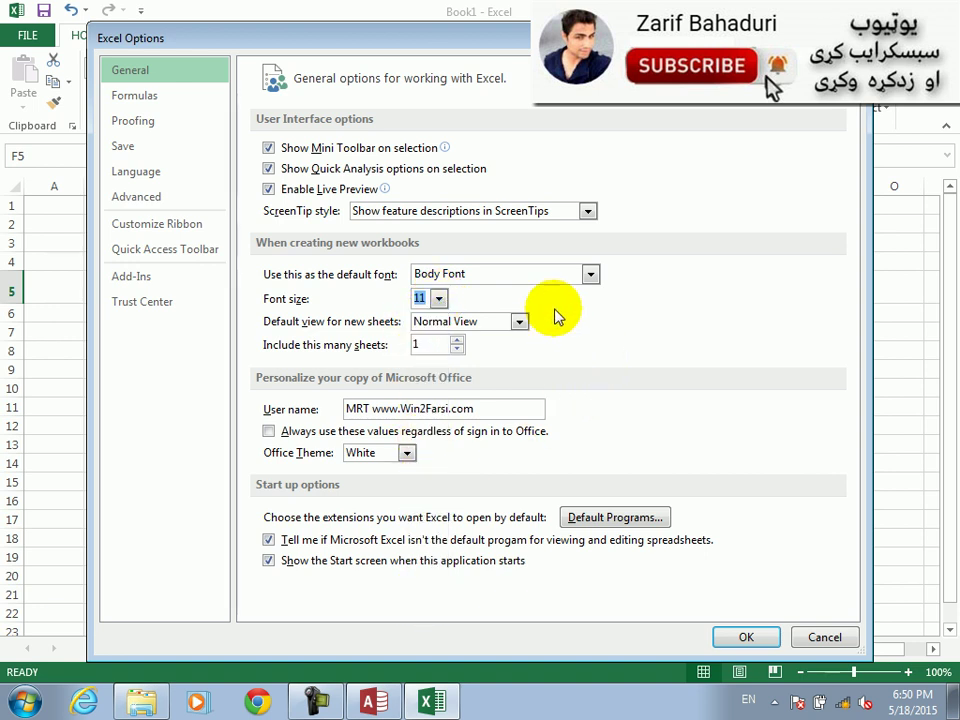
left_click(590, 274)
left_click(590, 274)
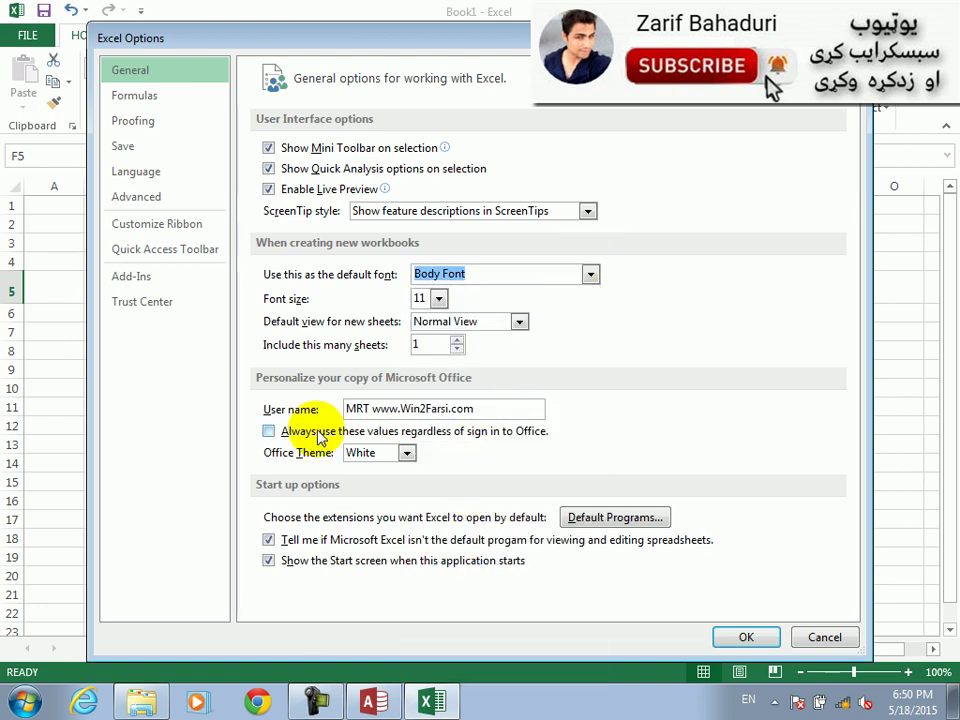
left_click(406, 455)
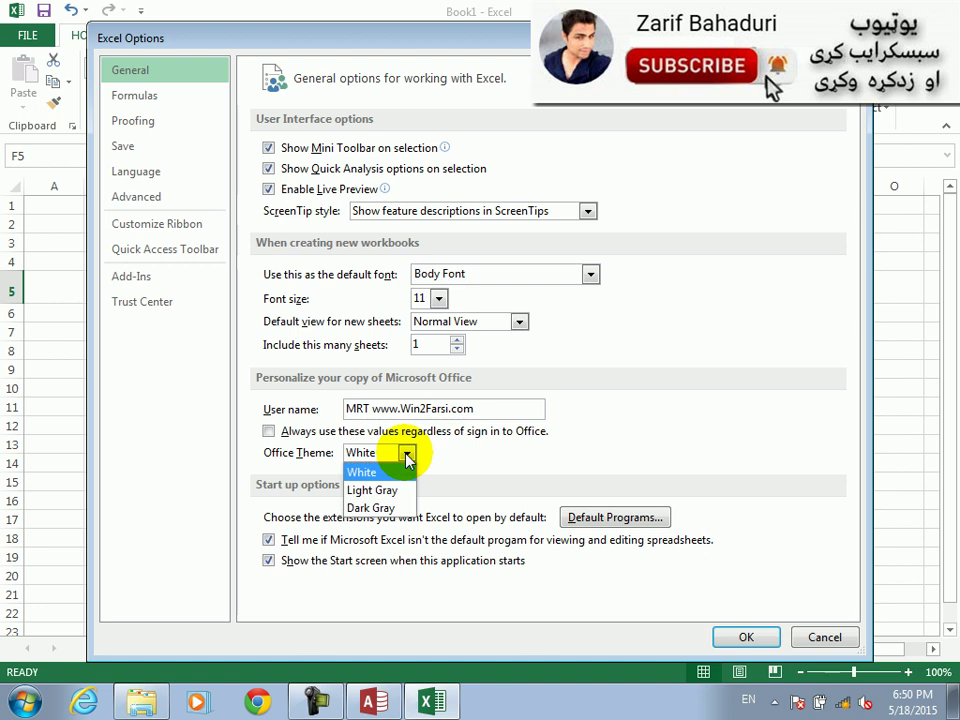
left_click(406, 455)
left_click(135, 93)
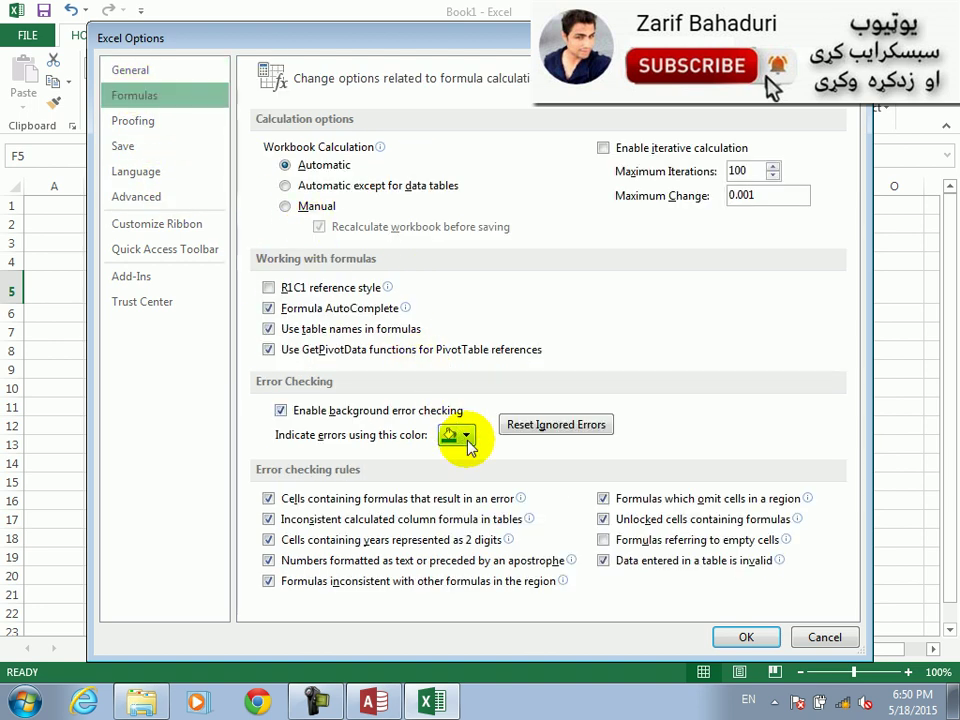
left_click(140, 150)
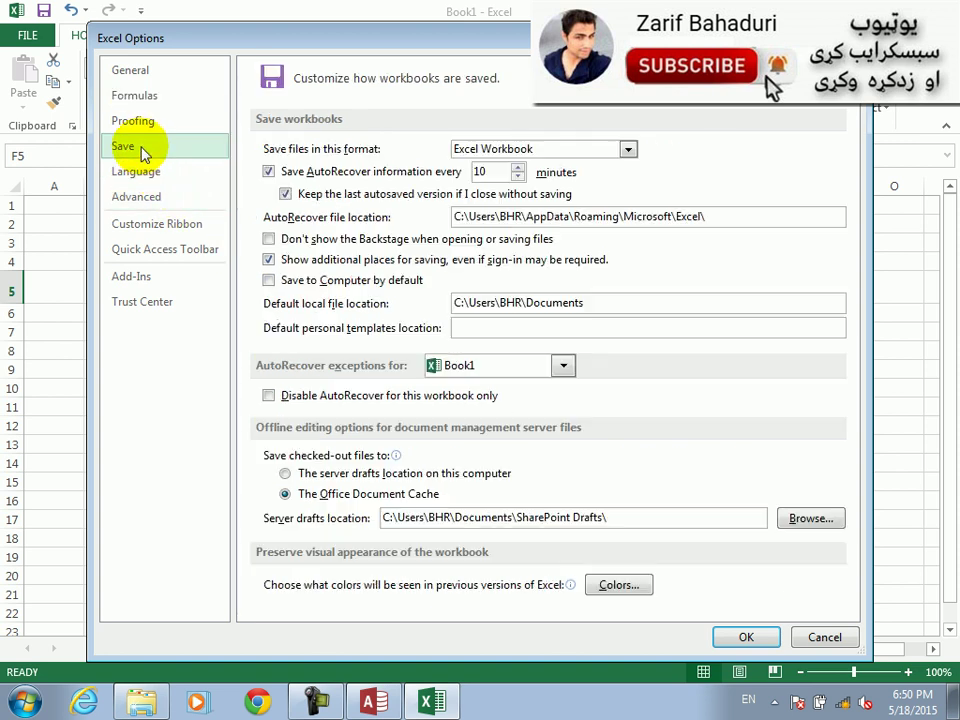
left_click(566, 370)
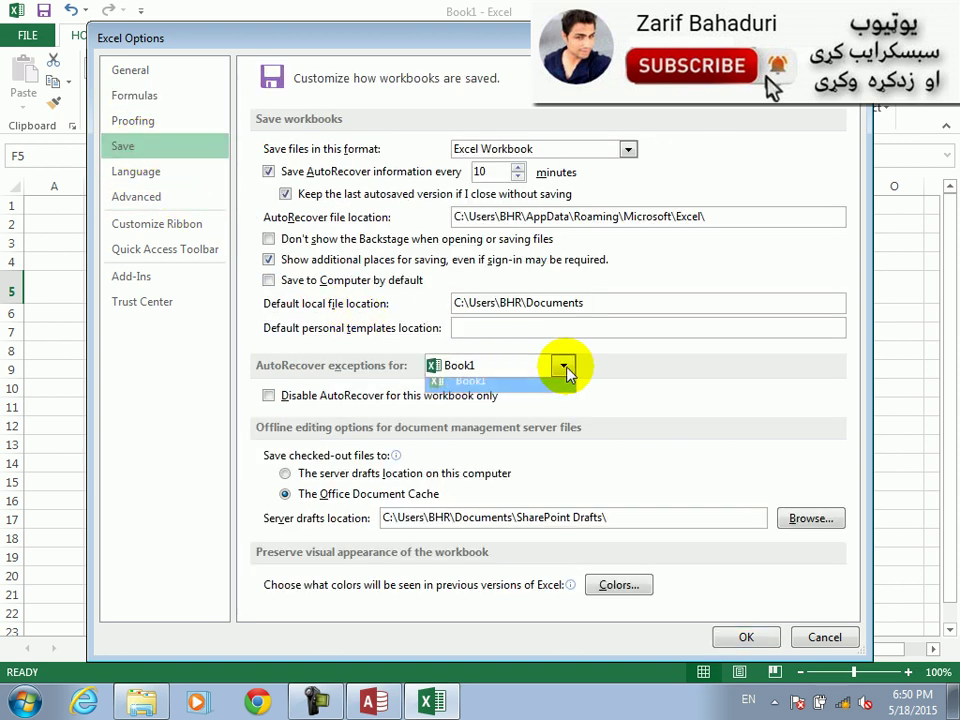
left_click(560, 388)
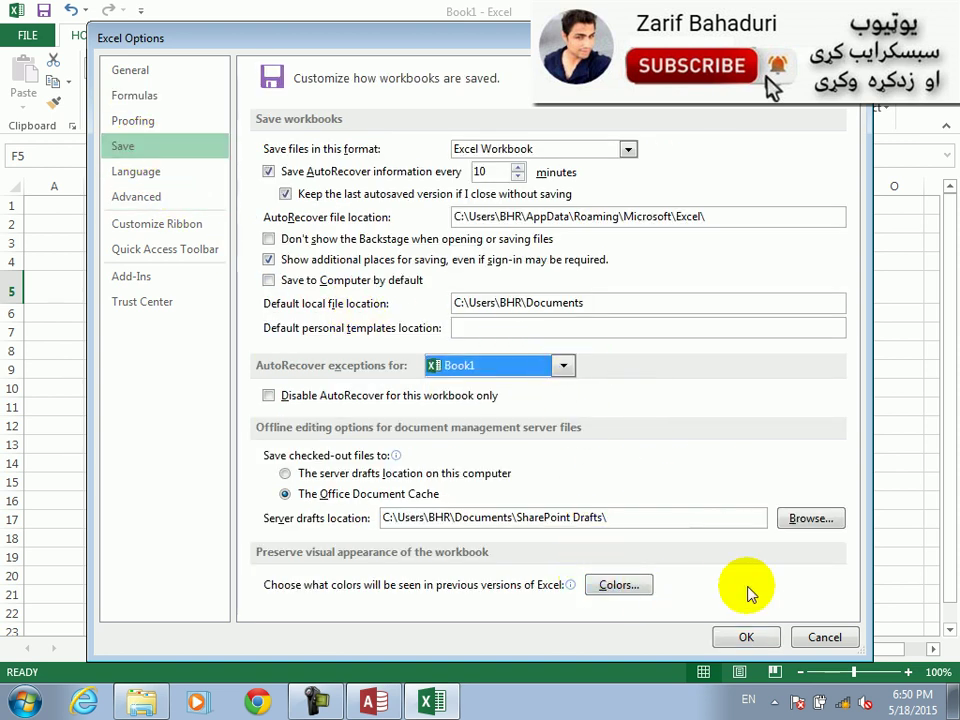
left_click(825, 637)
Close Excel, discarding Book1 with Don't Save
key("alt+F4")
key("Tab")
key("Return")
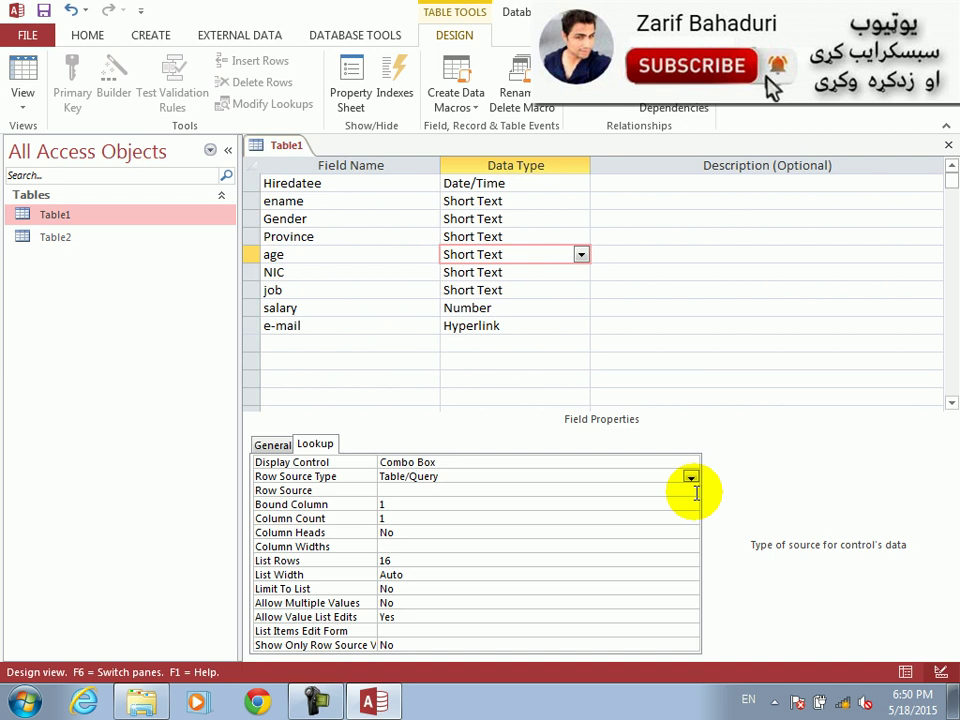
left_click(288, 258)
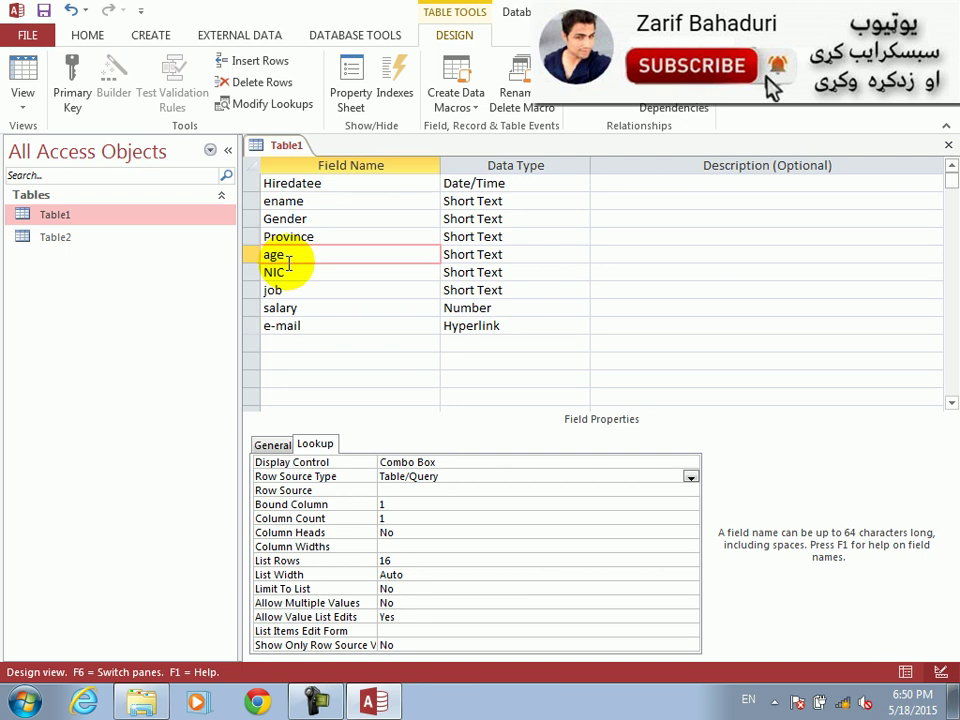
left_click(336, 238)
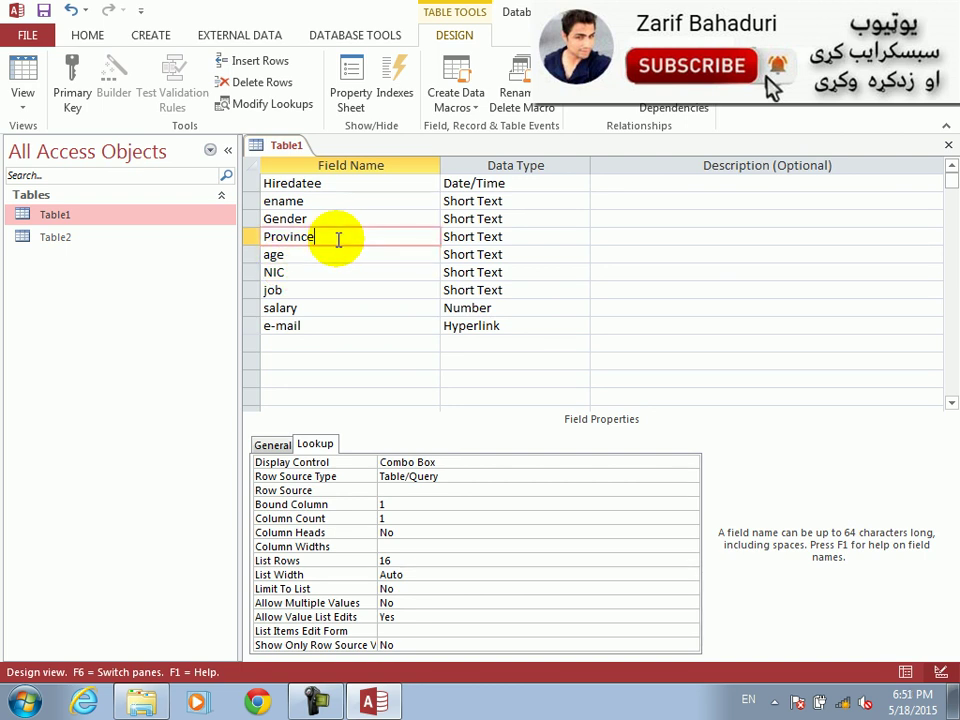
Insert a Short Text field named Religion above Province in Table1
left_click(245, 64)
key("Caps_Lock")
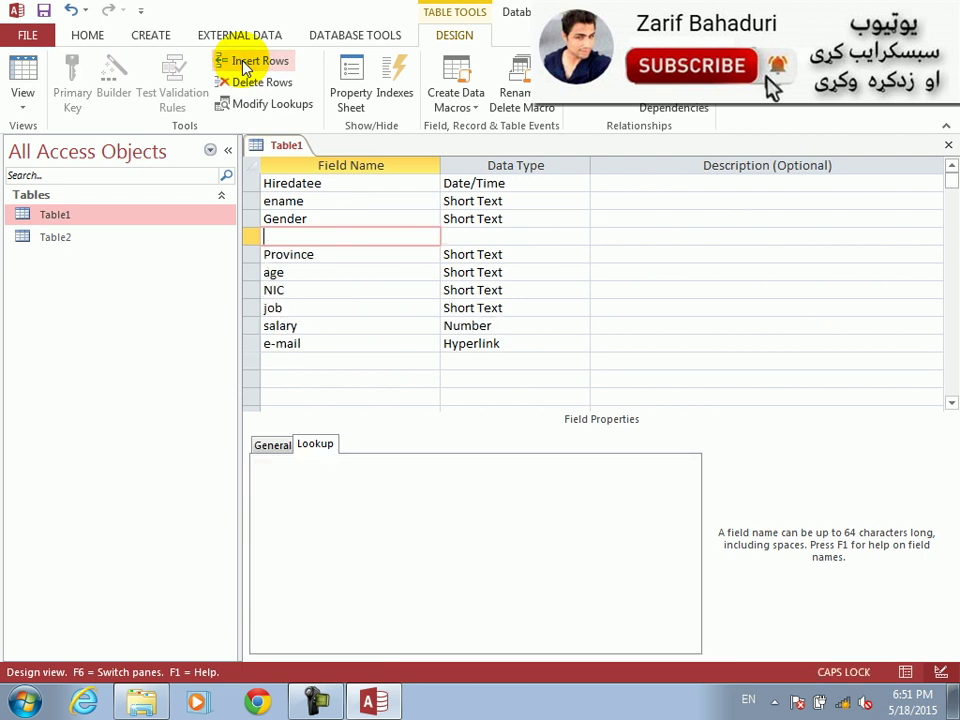
type("G")
key("BackSpace")
type("G")
key("BackSpace")
type("G")
key("BackSpace")
type("R")
key("Caps_Lock")
type("eligion")
key("Tab")
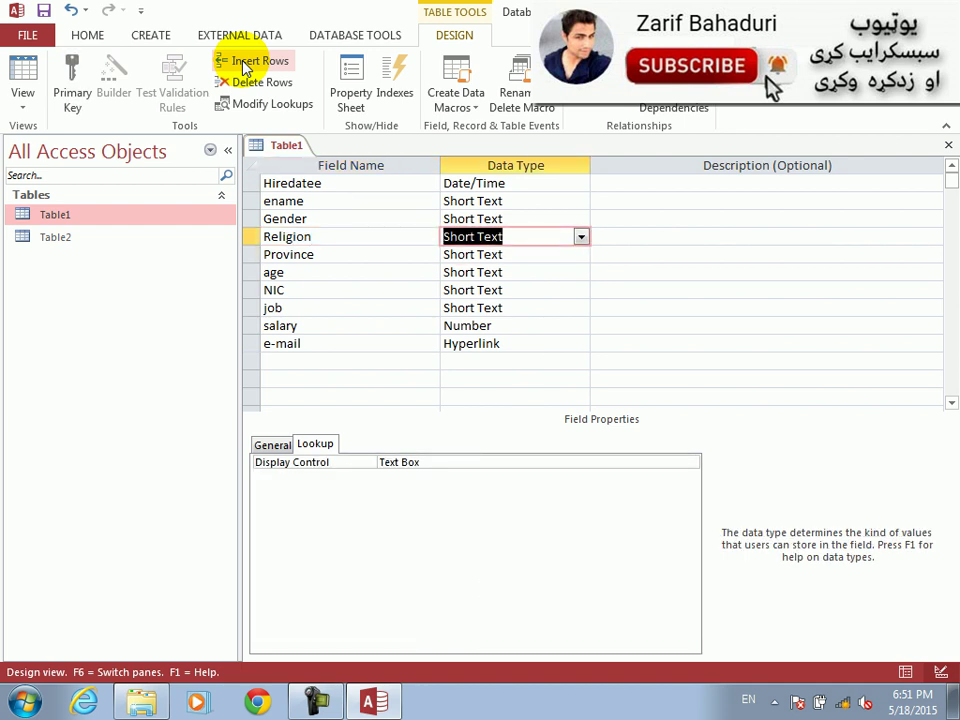
Change the Religion field's lookup display control to Combo Box
left_click(280, 462)
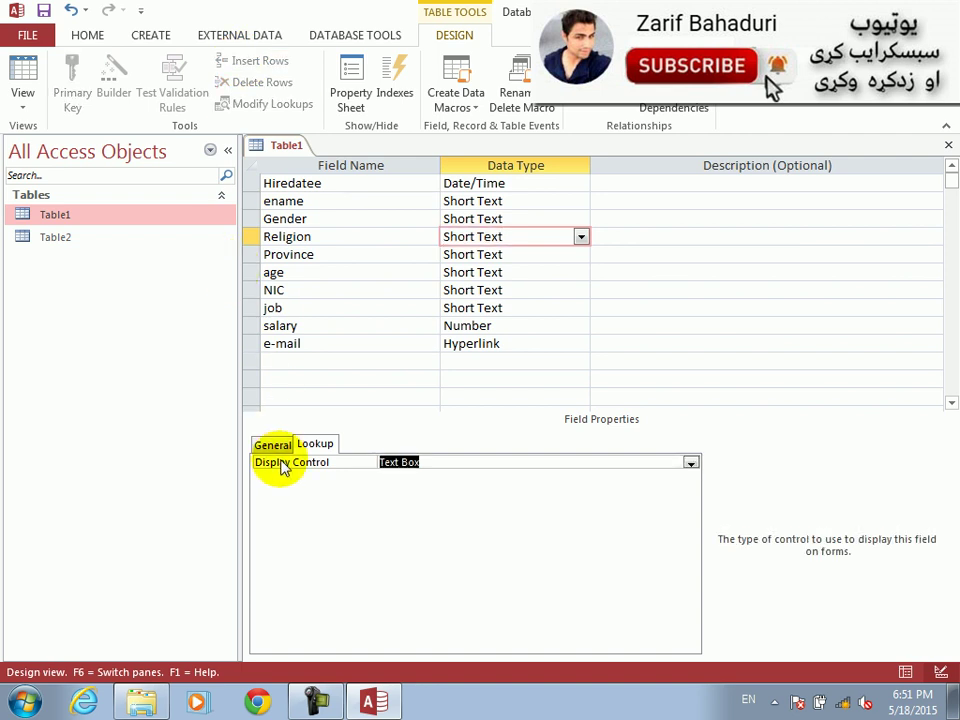
double_click(283, 466)
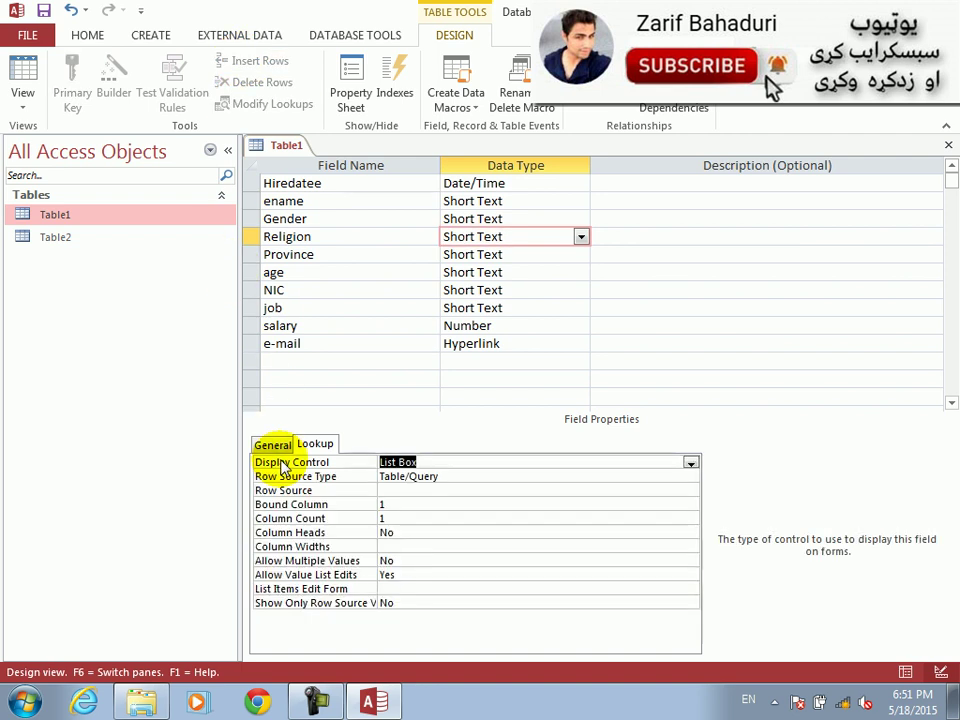
double_click(283, 466)
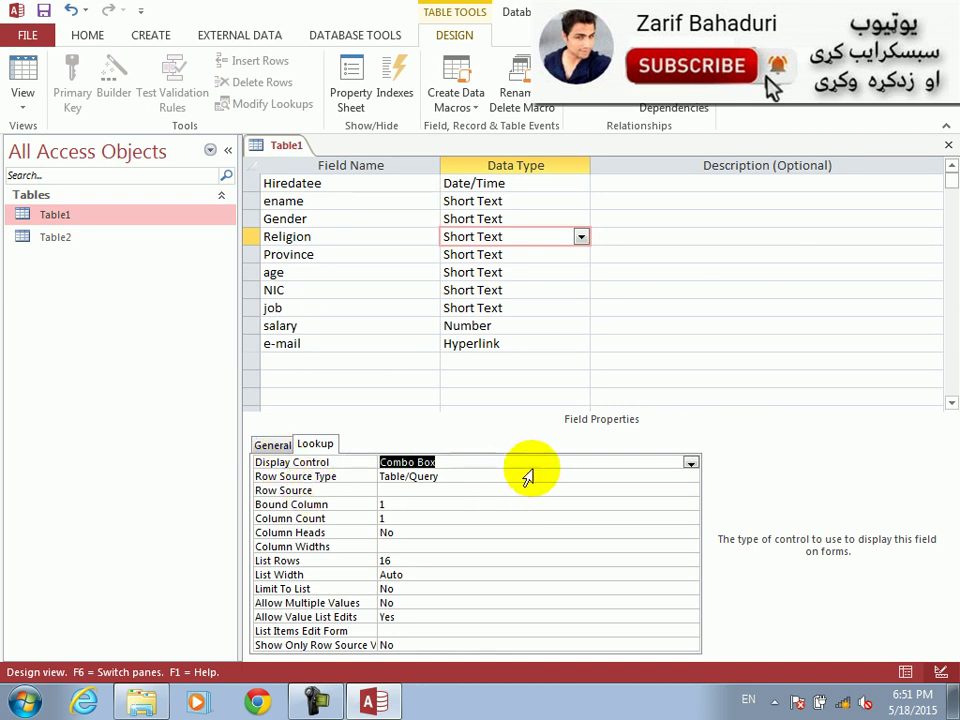
Set Religion's Row Source Type to Value List with 'muslim,non muslim', then save the table
left_click(676, 474)
left_click(690, 478)
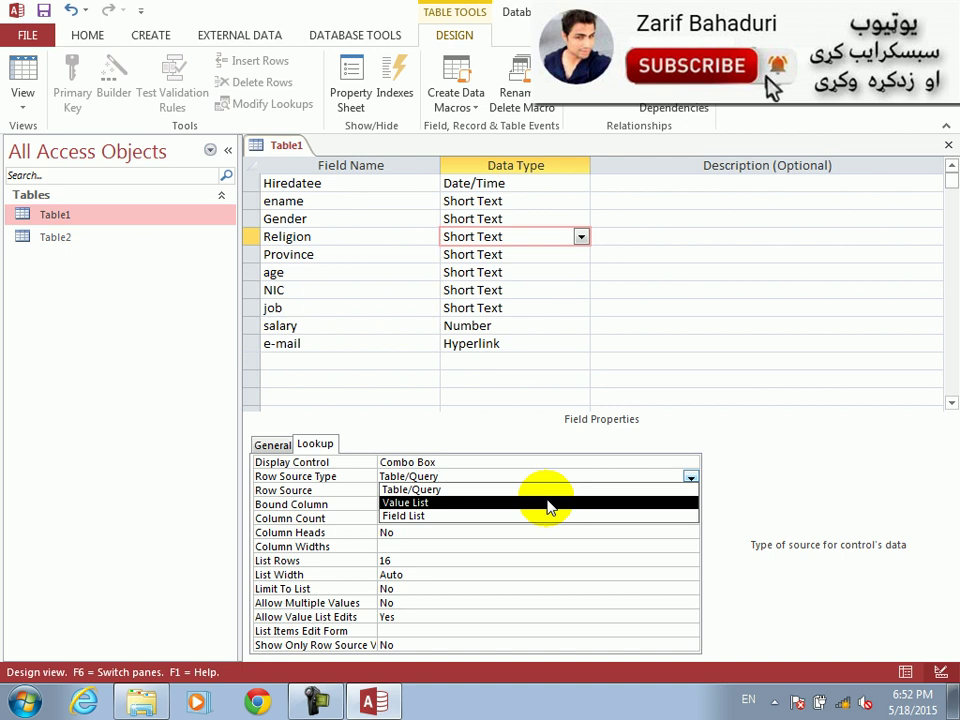
left_click(548, 503)
left_click(484, 503)
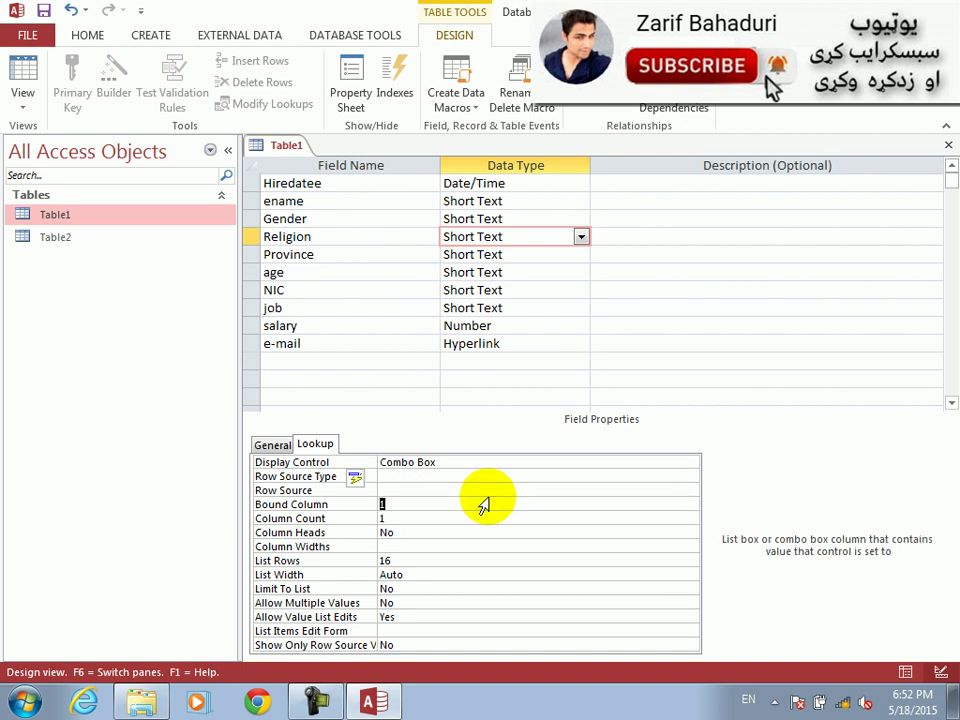
left_click(490, 491)
type("msulim")
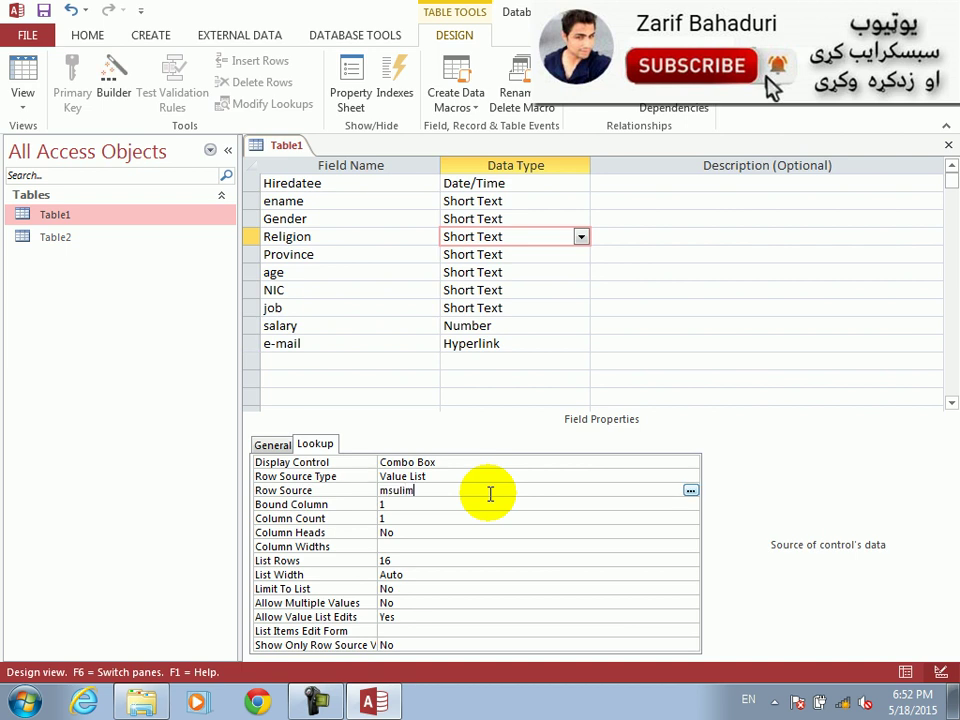
key("BackSpace")
key("BackSpace")
key("BackSpace")
type("uslim,non muslim")
key("Return")
key("ctrl+s")
In Datasheet view, open the Religion dropdown to check its muslim and non muslim values
left_click(24, 70)
key("Tab")
key("Tab")
key("Tab")
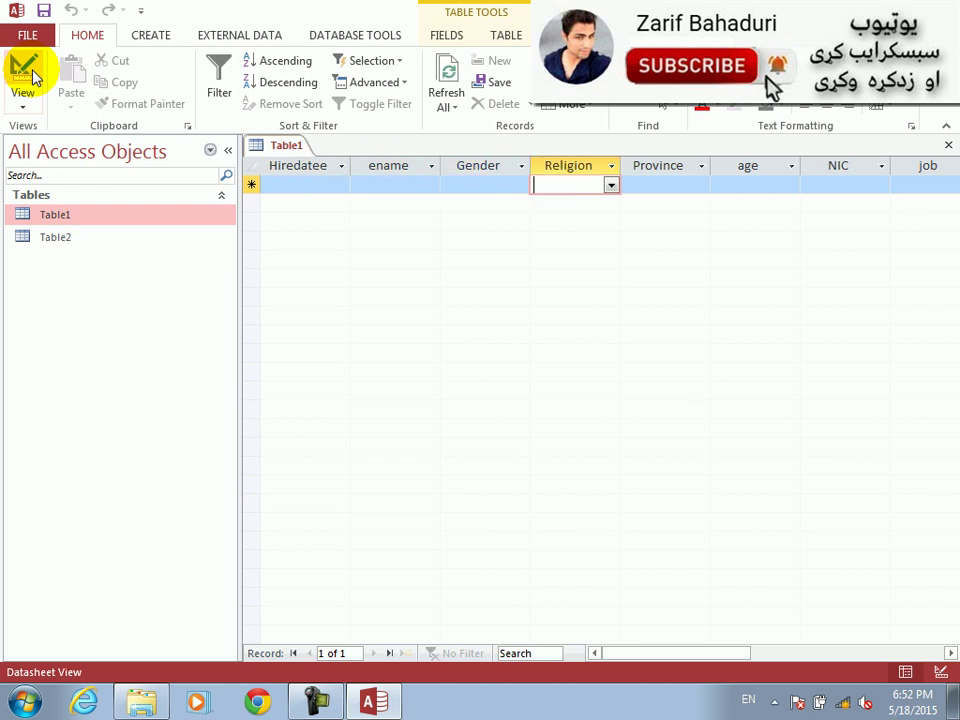
left_click(611, 187)
left_click(611, 187)
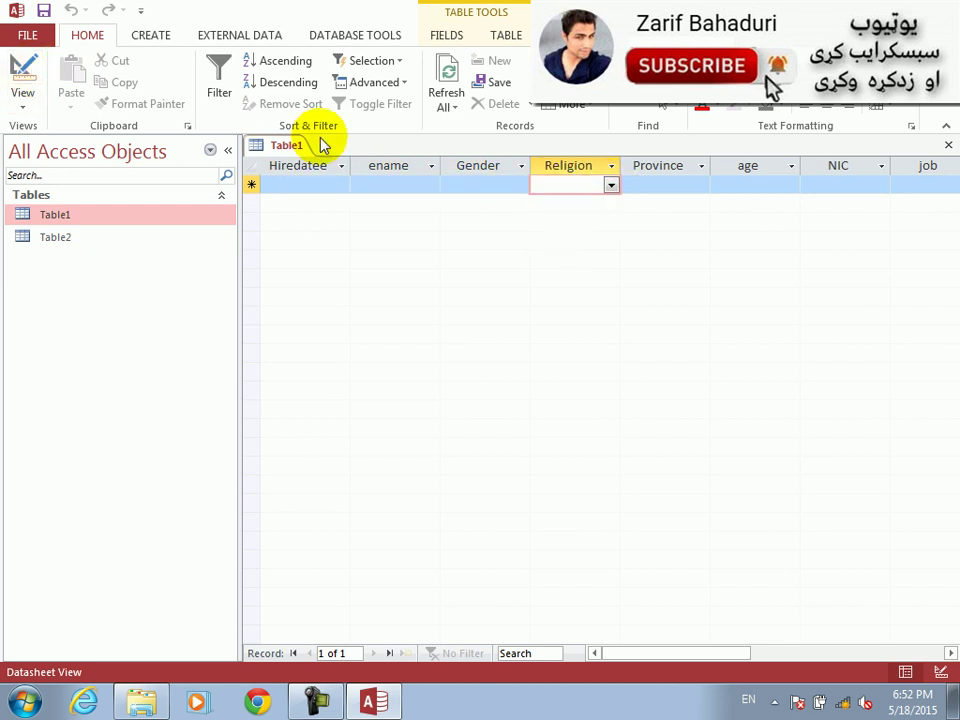
Back in Design view, set Religion's Display Control to Text Box
left_click(26, 78)
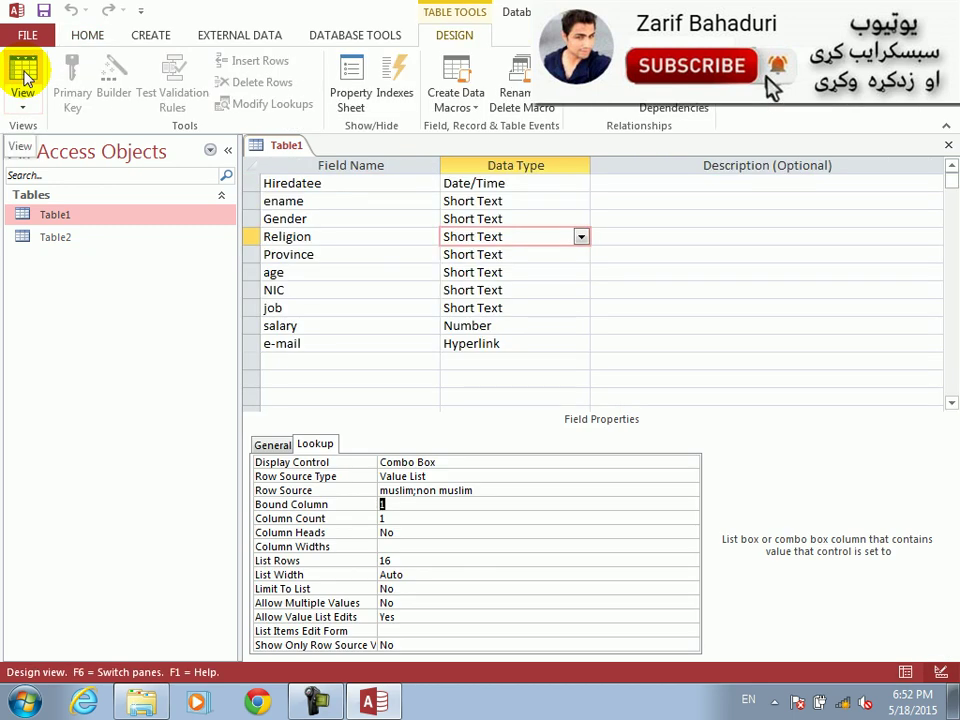
left_click(466, 490)
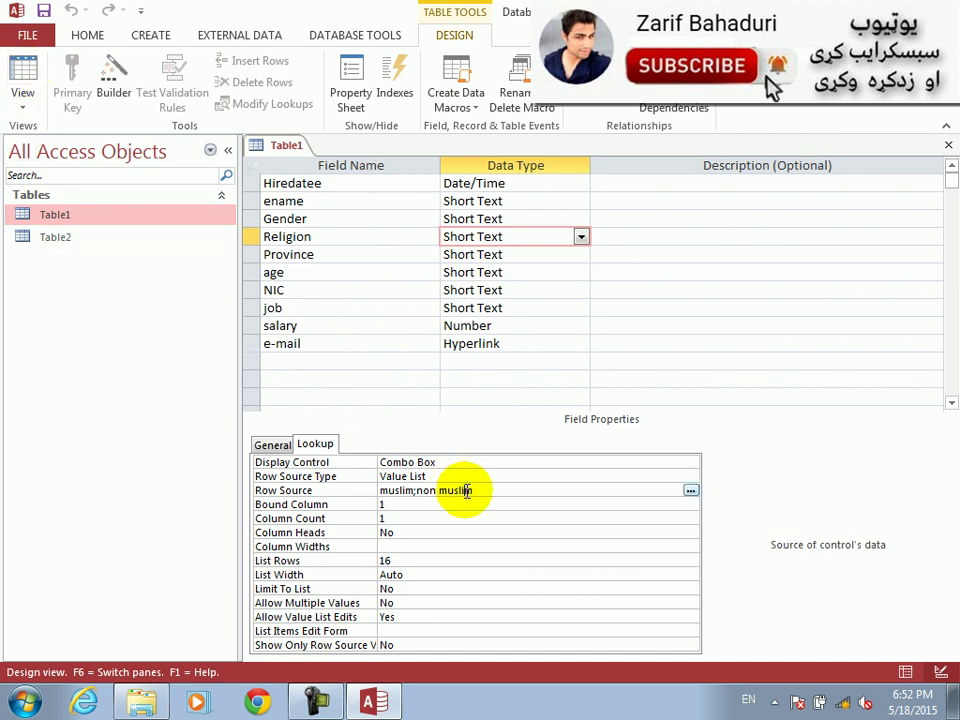
left_click(310, 462)
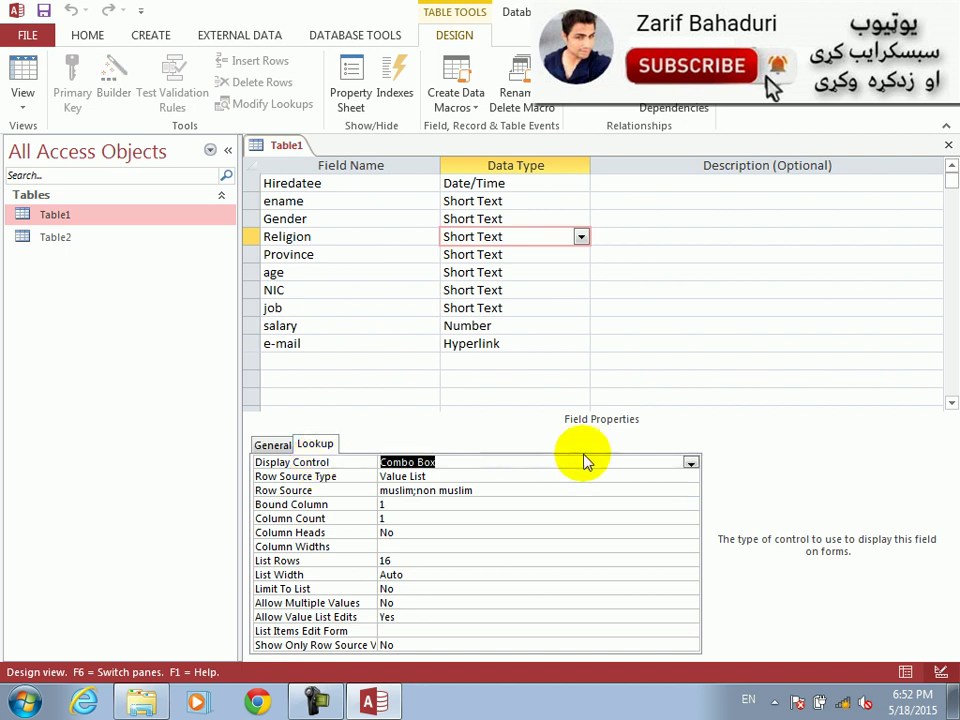
left_click(690, 462)
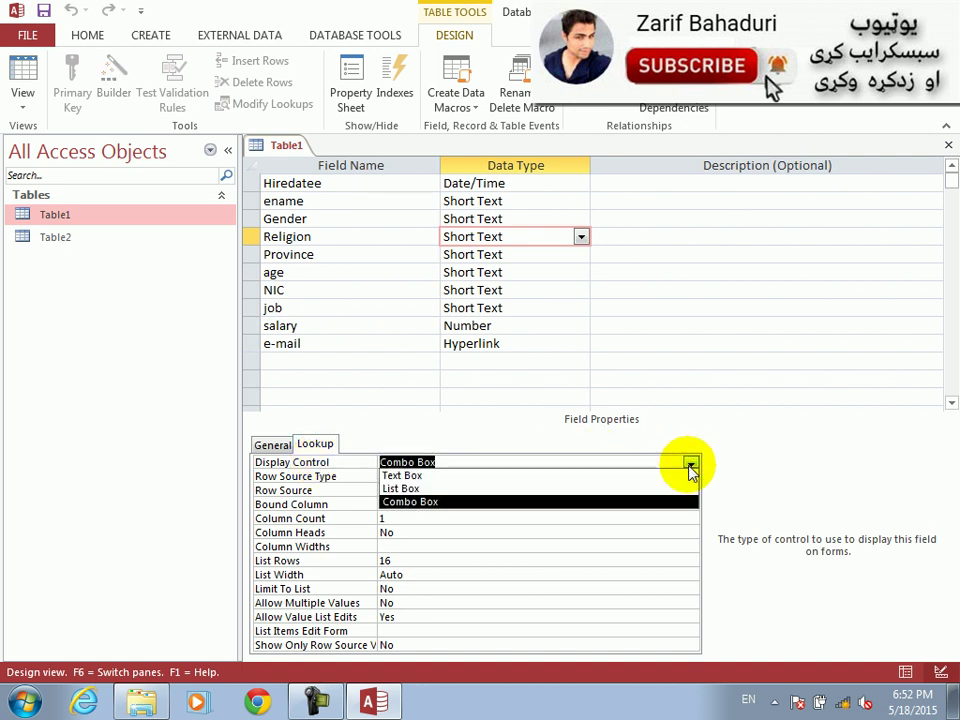
left_click(541, 478)
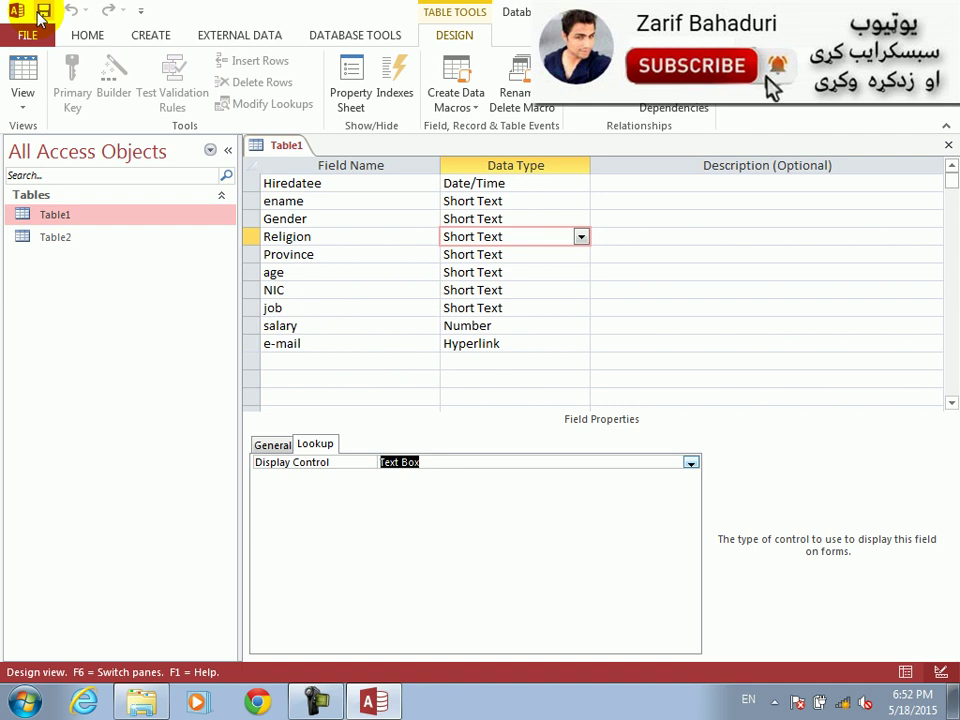
Close the design and delete both Table1 and Table2 from the database
key("ctrl+w")
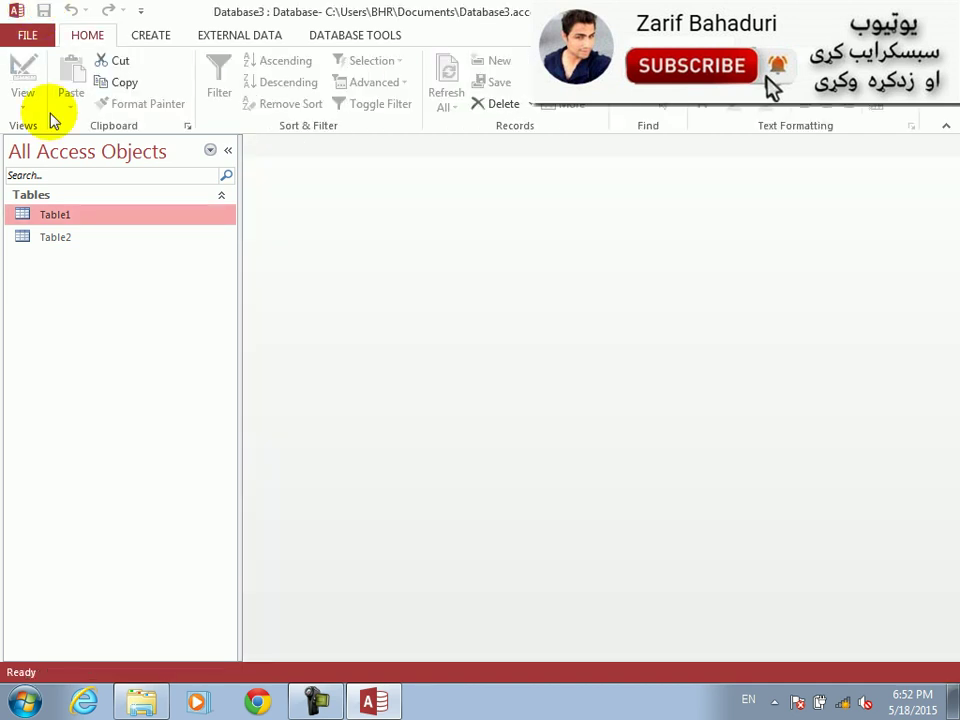
key("Delete")
key("Return")
key("Delete")
key("Return")
Start a new table design with item, itemtype and a Number price field
left_click(148, 36)
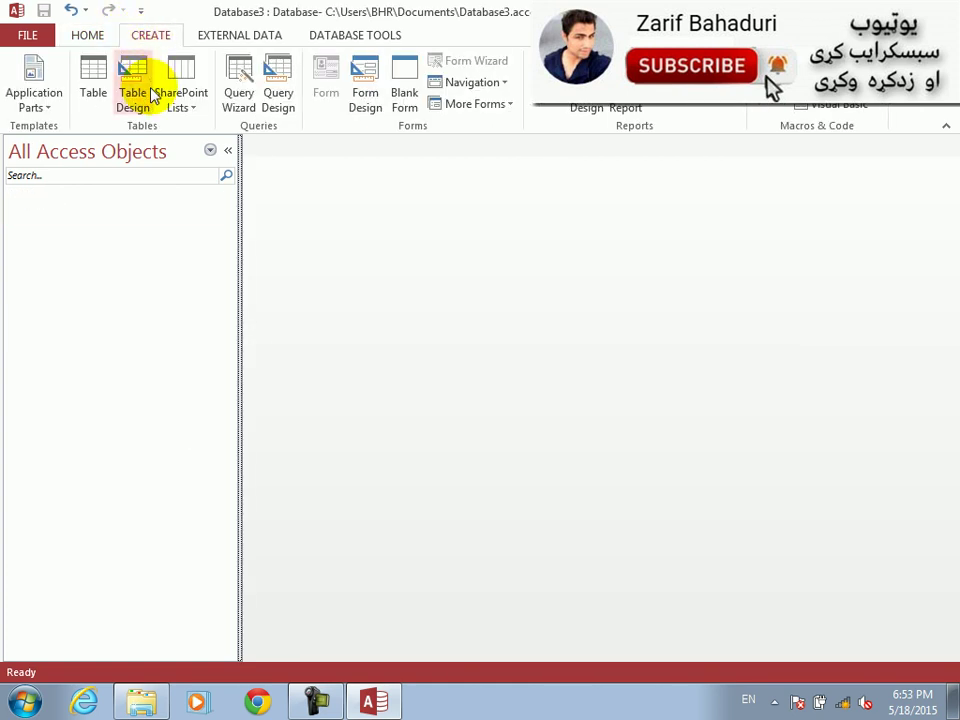
left_click(133, 90)
type("item")
key("Tab")
key("Tab")
key("Tab")
type("itemtype")
key("Tab")
key("Tab")
key("Tab")
type("price")
key("Tab")
type("n")
key("Tab")
key("Tab")
Add a Number qty field and a Calculated total field with expression =price*qty
type("qt")
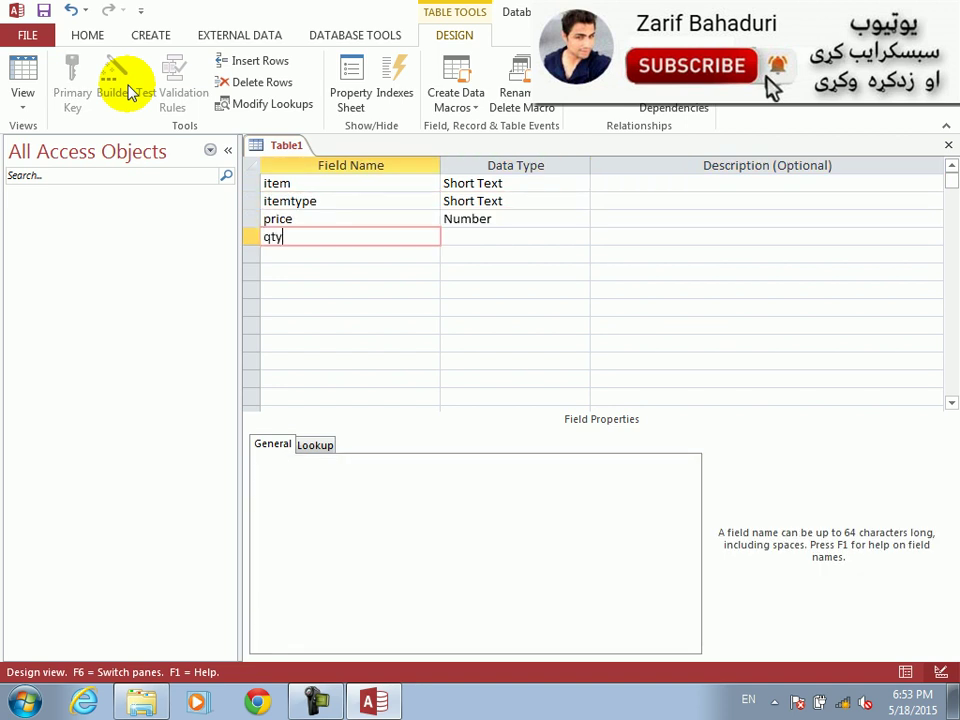
type("y")
key("Tab")
type("n")
key("Tab")
key("Tab")
type("total")
key("Tab")
type("cal")
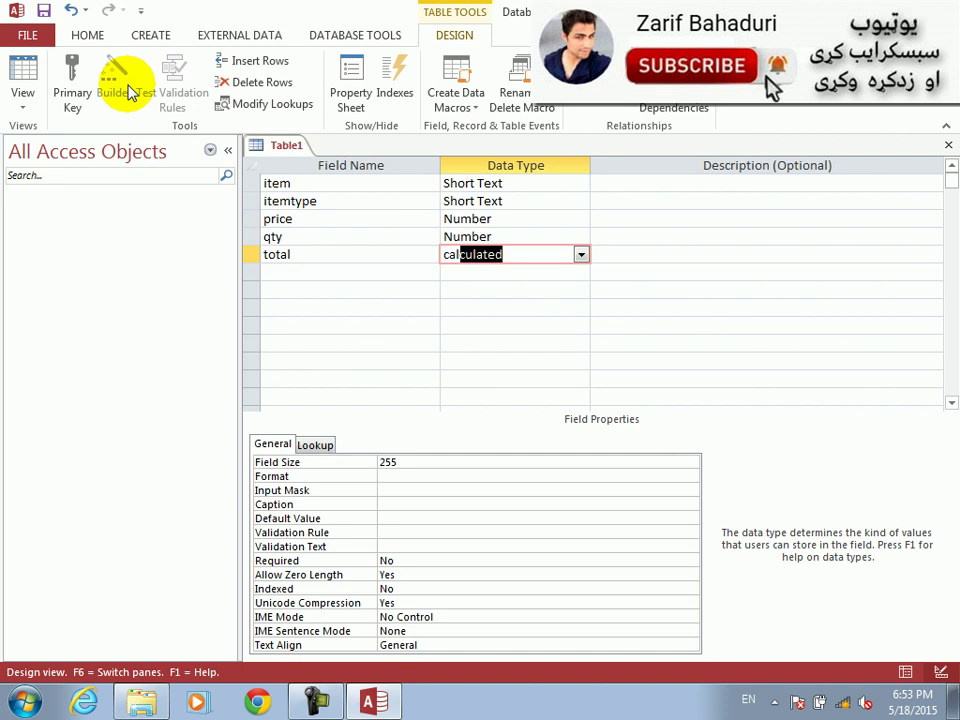
key("Tab")
left_click_drag(403, 125, 563, 273)
type("=pri")
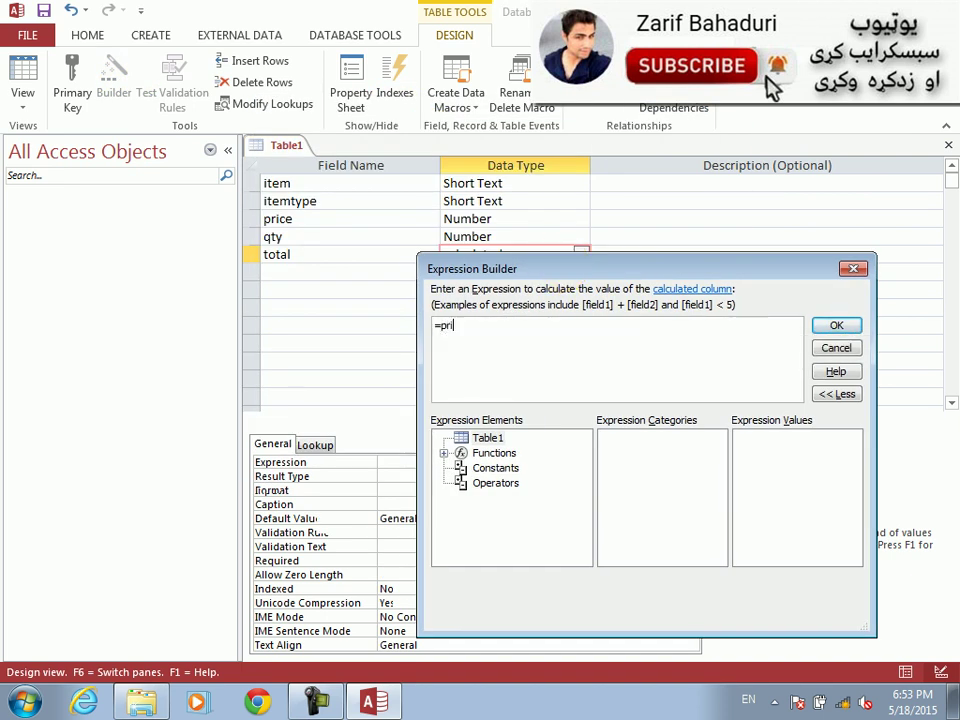
type("ce*qty")
mouse_move(595, 268)
left_mouse_down()
mouse_move(793, 226)
mouse_move(846, 236)
mouse_move(729, 236)
mouse_move(588, 263)
left_mouse_up()
left_click(828, 320)
key("Tab")
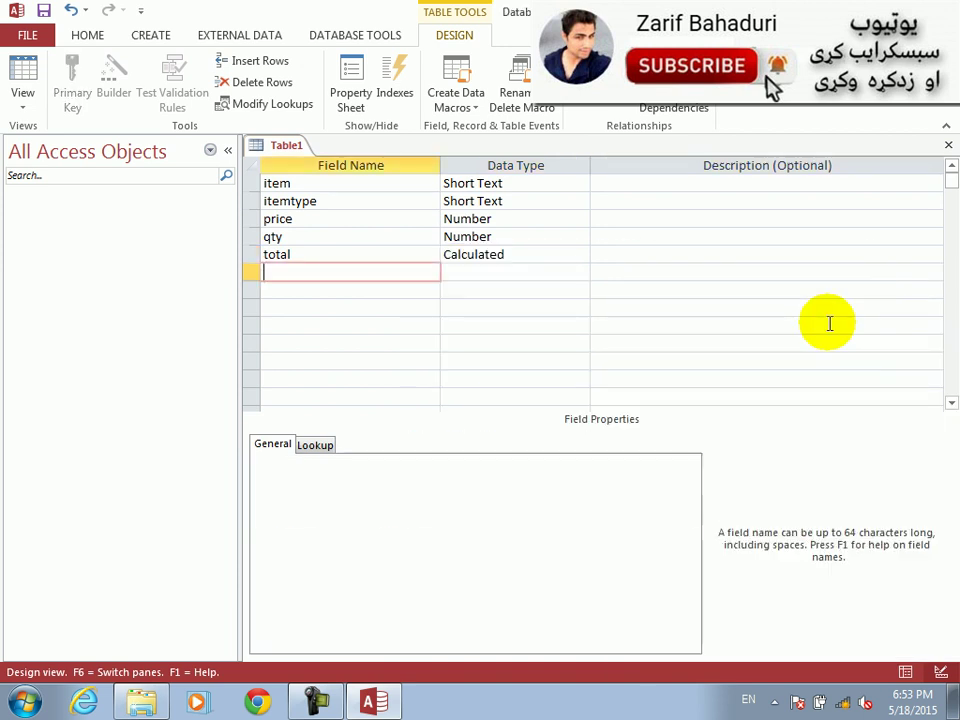
Save the table as Table1 without a primary key, then open it to check its columns
key("ctrl+s")
key("Return")
key("Tab")
key("Return")
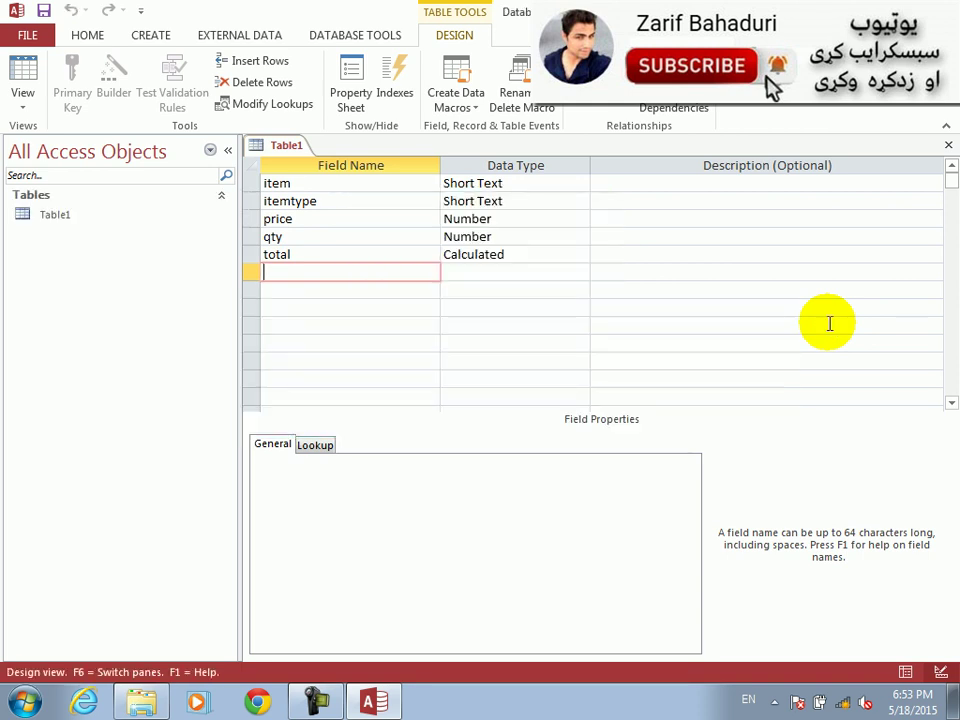
key("ctrl+w")
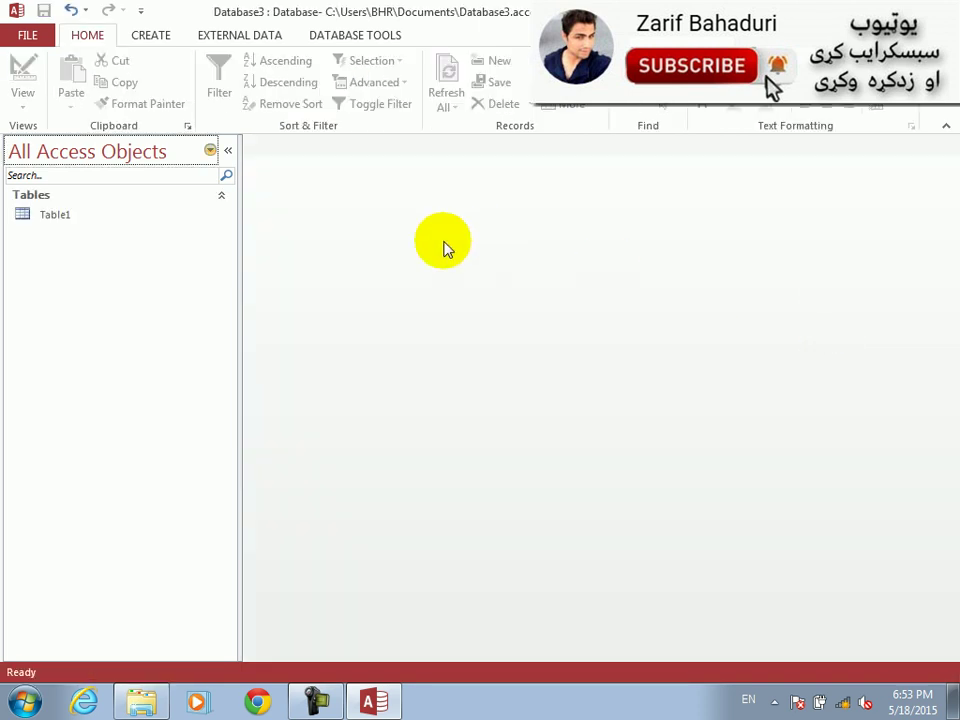
double_click(66, 215)
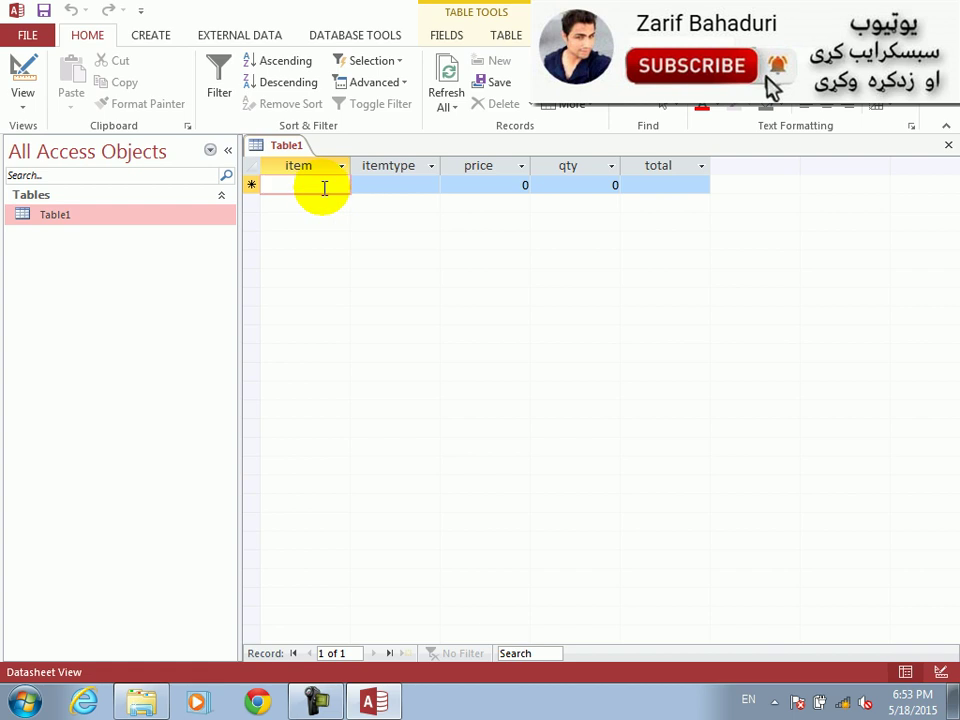
key("ctrl+w")
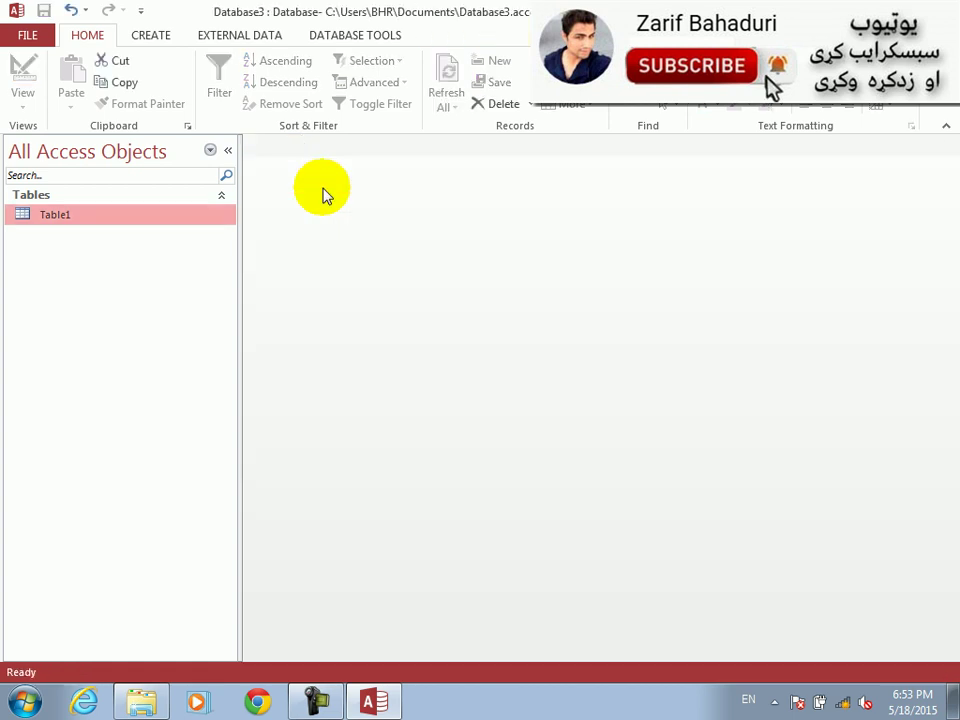
Create another table design with item, itemtype and a Number price field
left_click(146, 36)
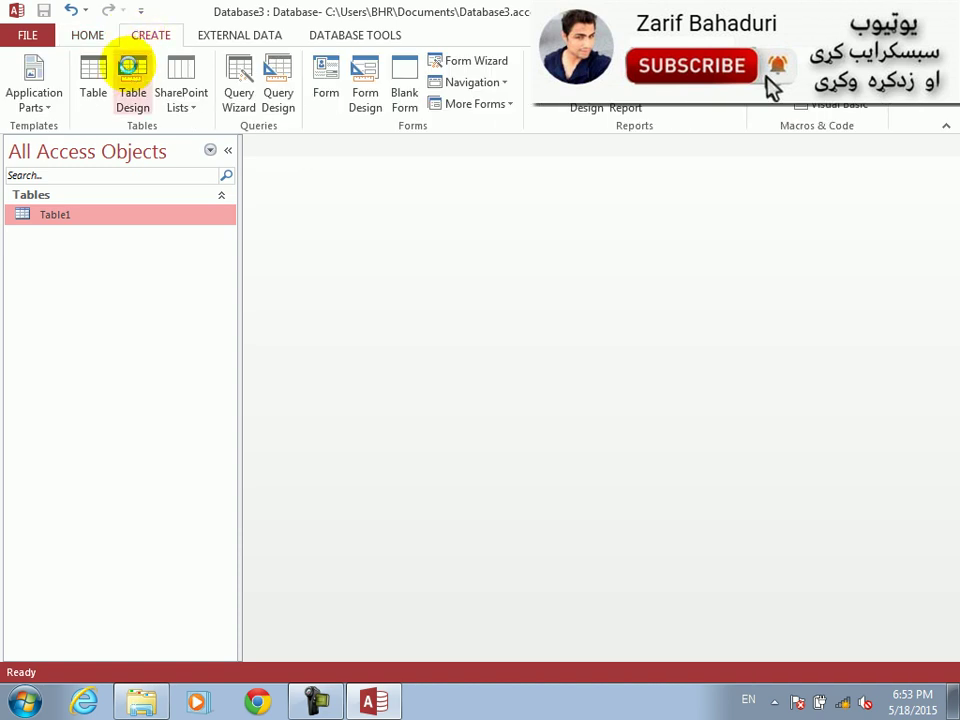
left_click(129, 68)
type("item")
key("Tab")
key("Tab")
key("Tab")
type("itemtype")
key("Tab")
key("Tab")
key("Tab")
type("price")
key("Tab")
type("n")
key("Tab")
key("Tab")
Save it as Table2 without a primary key and switch to Datasheet view
key("ctrl+s")
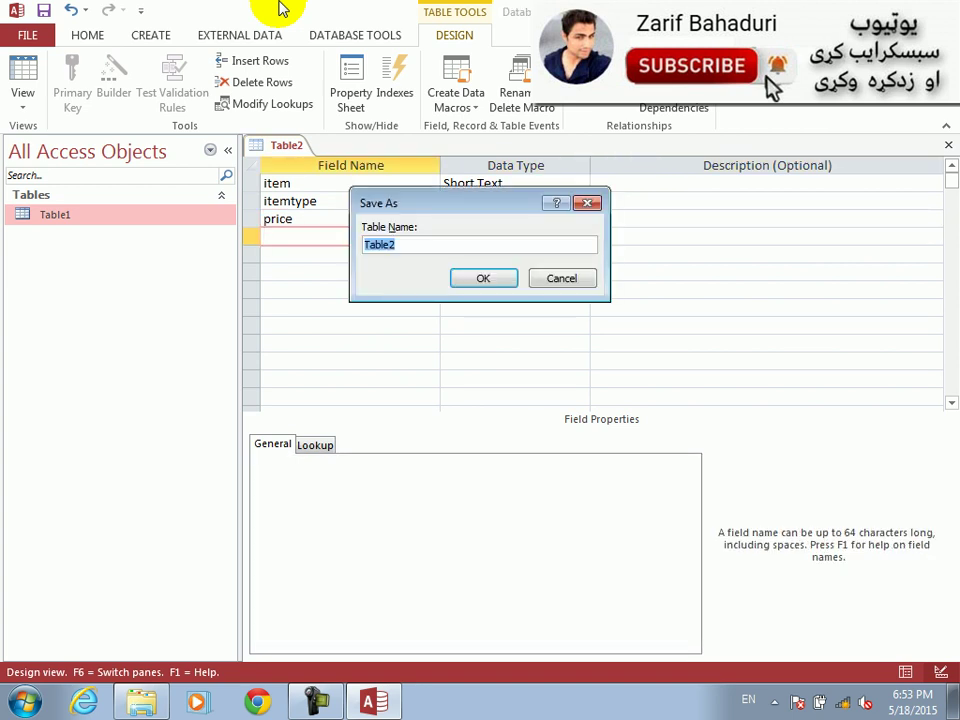
key("Return")
key("Tab")
key("Return")
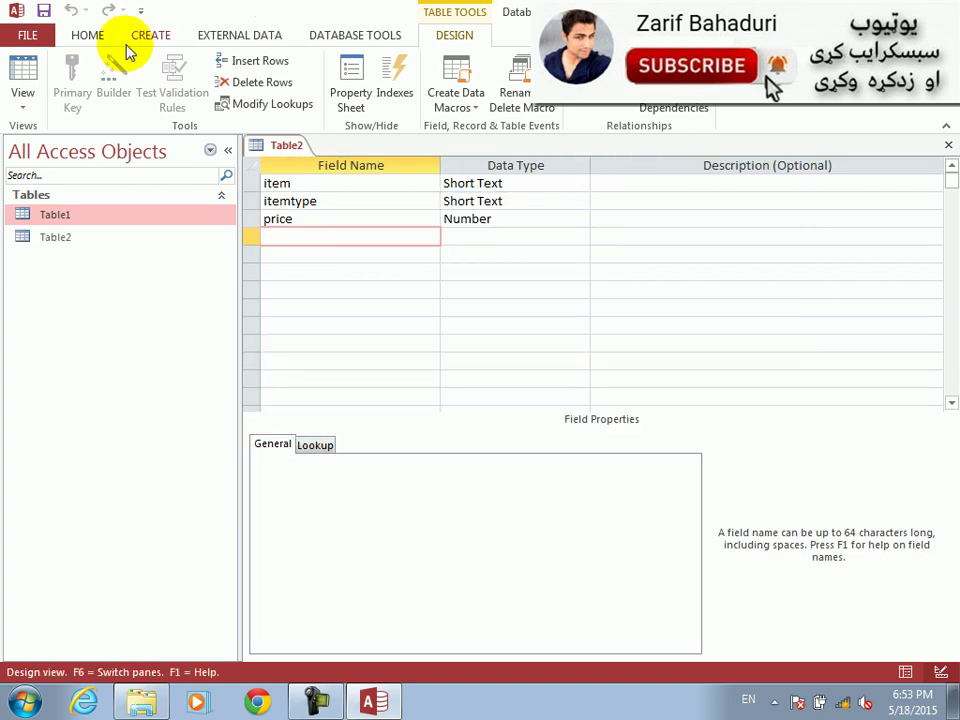
left_click(24, 70)
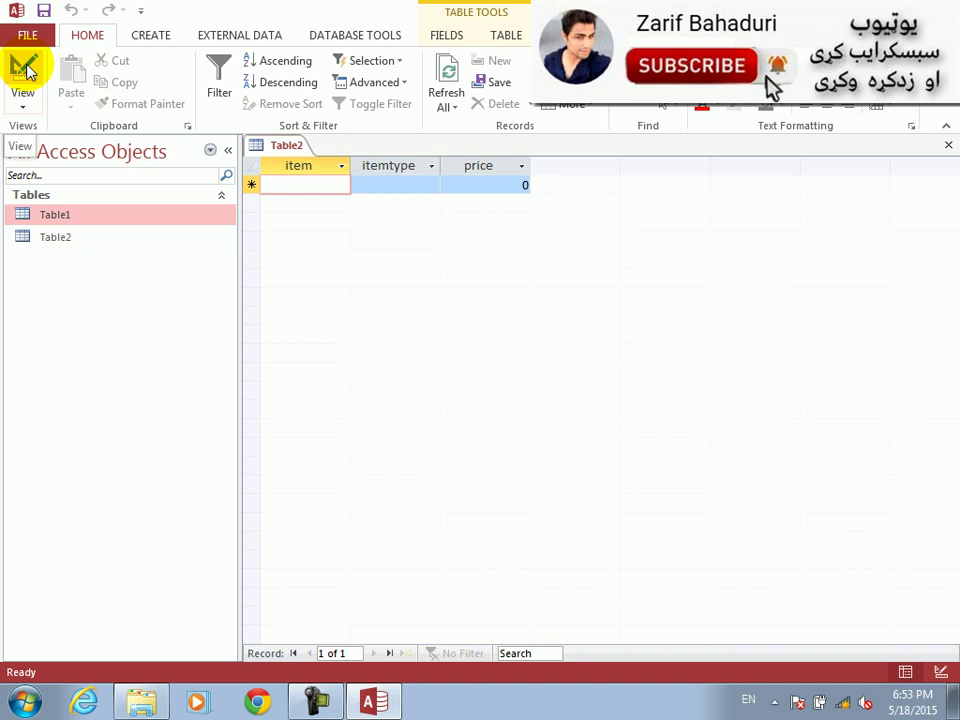
type("o")
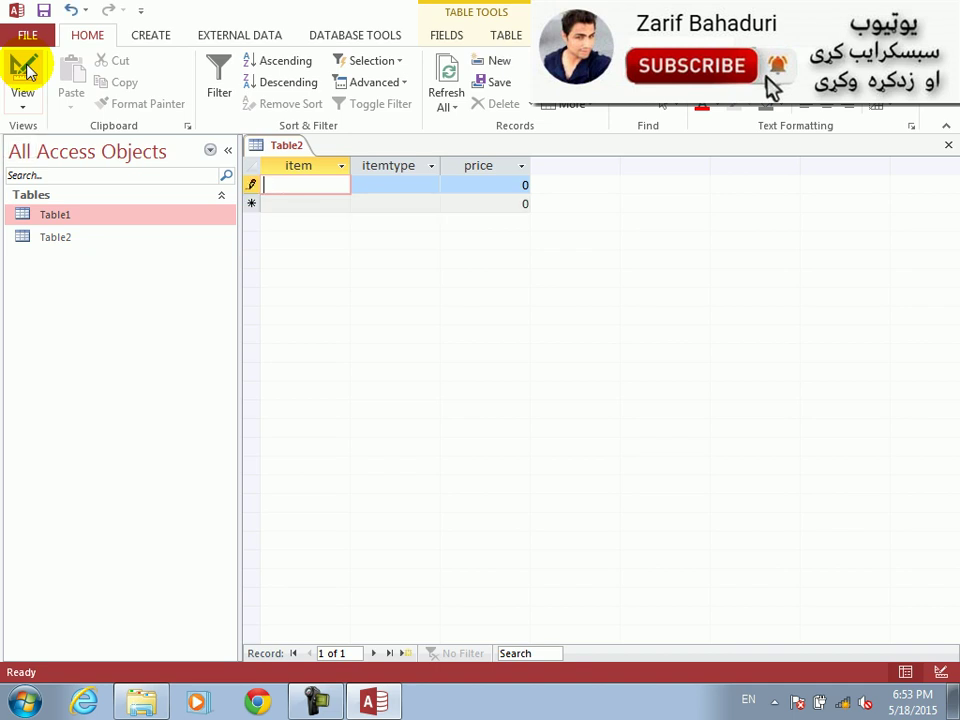